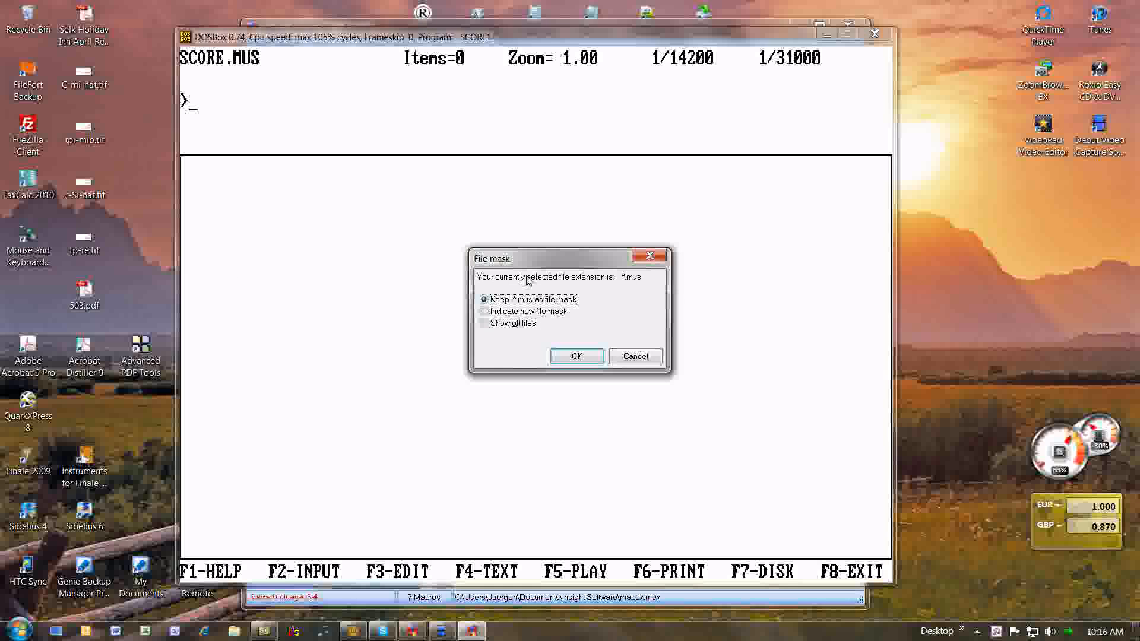
Open BARBREAK.MUS from the AA Scripts folder, keeping *.mus as the file mask.
{"action": "left_click", "coordinate": [577, 360]}
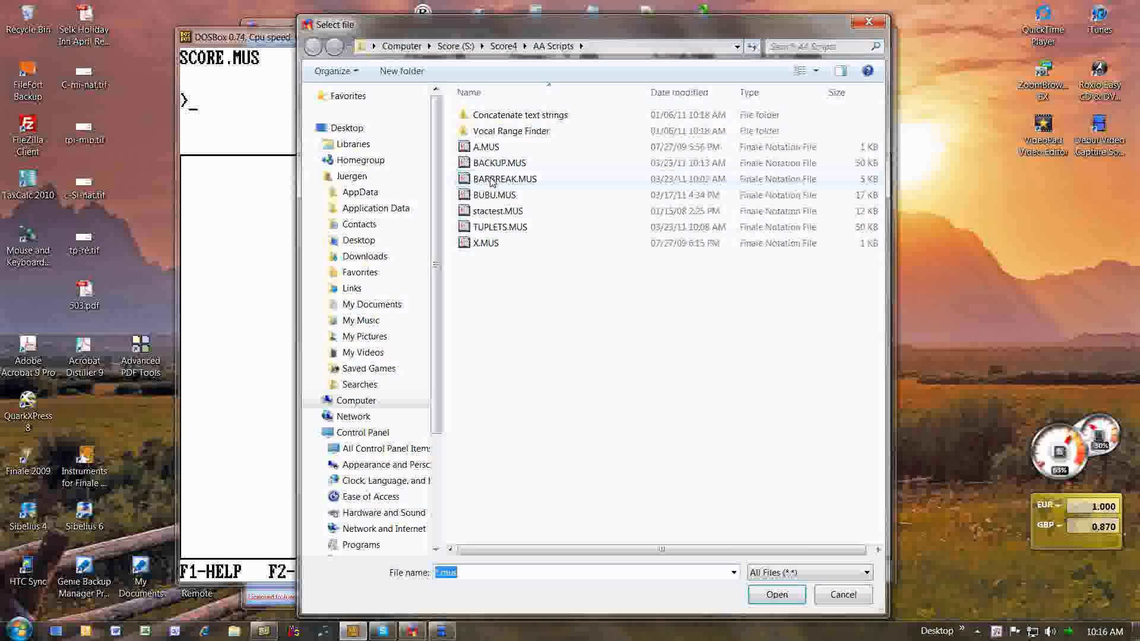
{"action": "left_click", "coordinate": [490, 180]}
{"action": "left_click", "coordinate": [788, 599]}
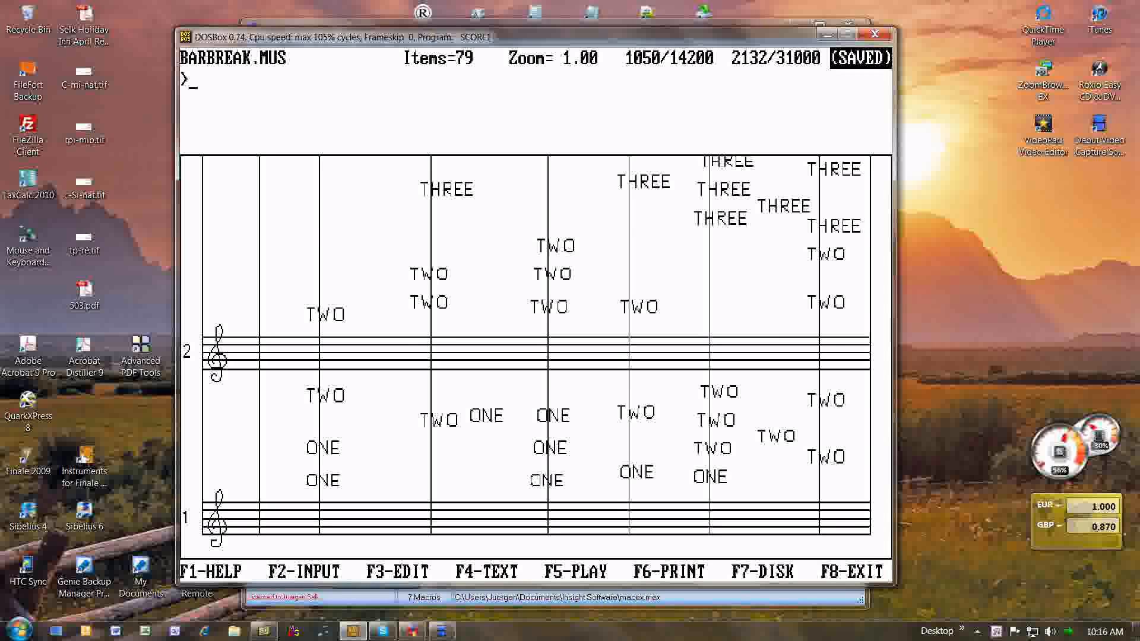
Examine where the barlines cross the text items throughout the five-staff score.
{"action": "key", "text": "Up"}
{"action": "key", "text": "Up"}
{"action": "key", "text": "Up"}
{"action": "key", "text": "Up"}
{"action": "key", "text": "Up"}
{"action": "key", "text": "Up"}
{"action": "key", "text": "Up"}
{"action": "key", "text": "Up"}
{"action": "key", "text": "Up"}
{"action": "key", "text": "Up"}
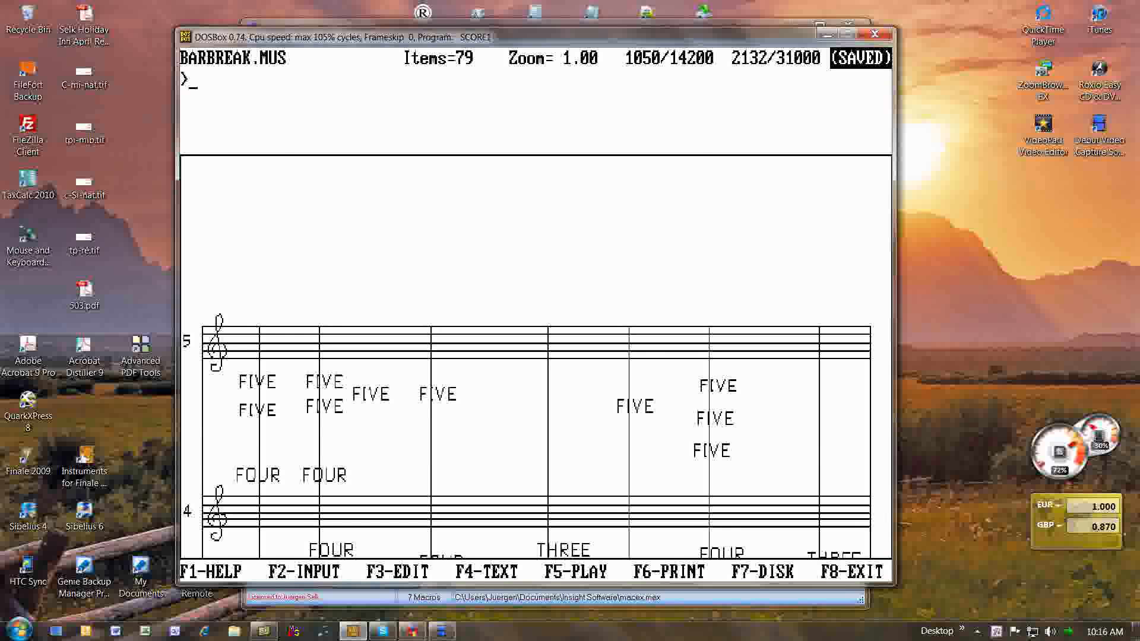
{"action": "key", "text": "Down"}
{"action": "key", "text": "Down"}
{"action": "key", "text": "Down"}
{"action": "key", "text": "Down"}
{"action": "key", "text": "Down"}
{"action": "key", "text": "Down"}
{"action": "key", "text": "Down"}
{"action": "key", "text": "Down"}
{"action": "key", "text": "Down"}
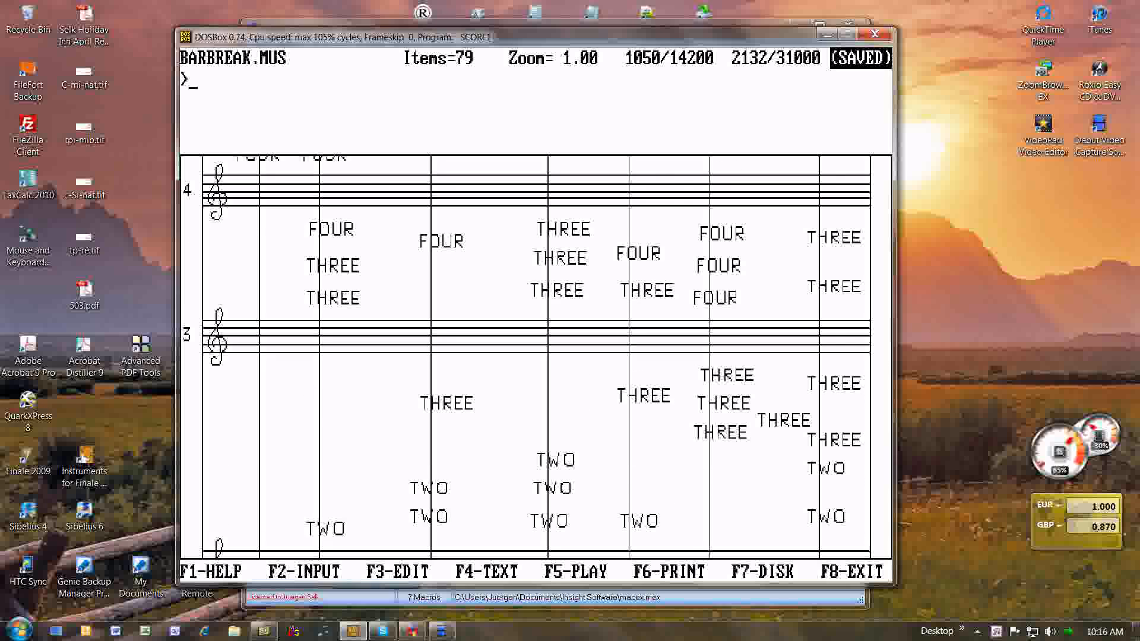
{"action": "key", "text": "Down"}
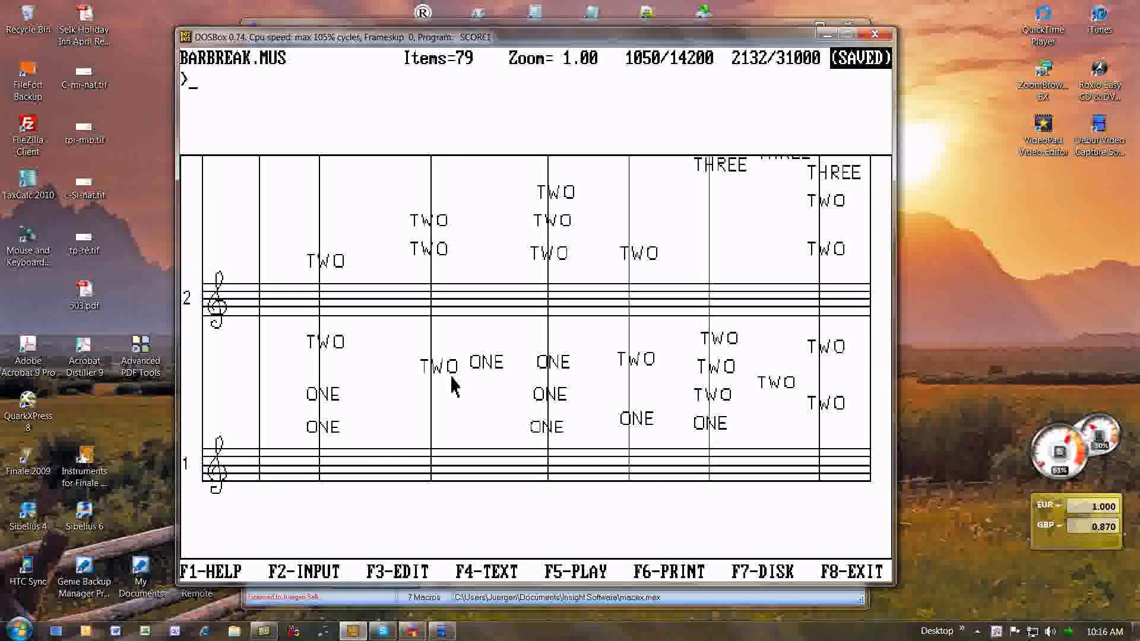
{"action": "key", "text": "Up"}
{"action": "key", "text": "Up"}
{"action": "key", "text": "Up"}
{"action": "key", "text": "Up"}
{"action": "key", "text": "Up"}
{"action": "key", "text": "Up"}
{"action": "key", "text": "Up"}
{"action": "key", "text": "Up"}
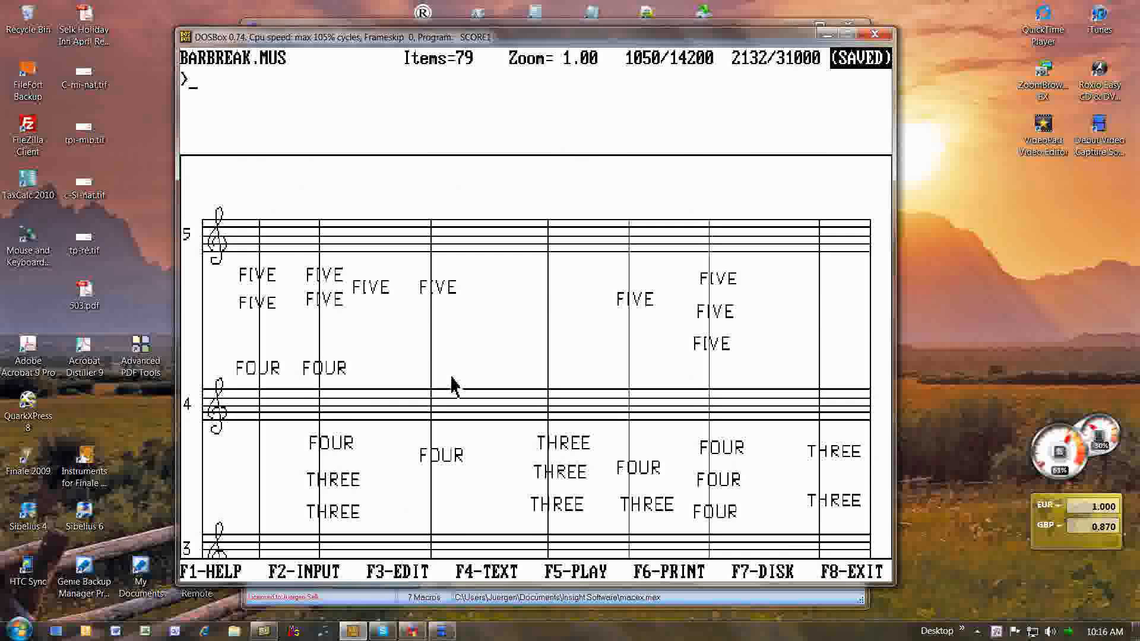
{"action": "key", "text": "Up"}
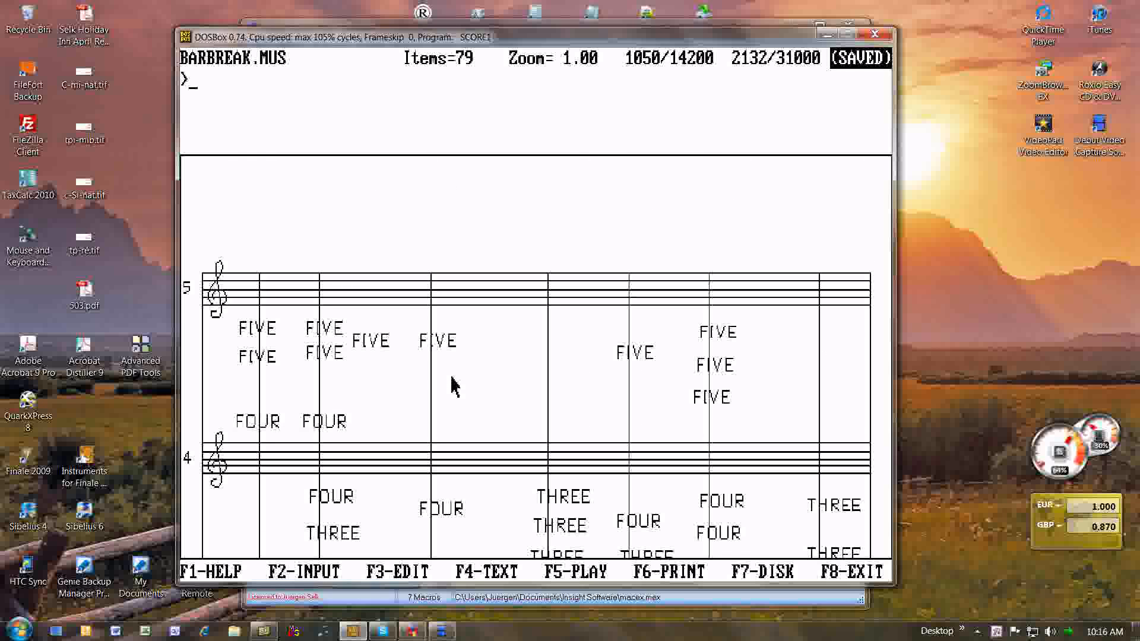
Inspect the parameters of a text item and call up the barline items with the command st33 14.
{"action": "key", "text": "F3"}
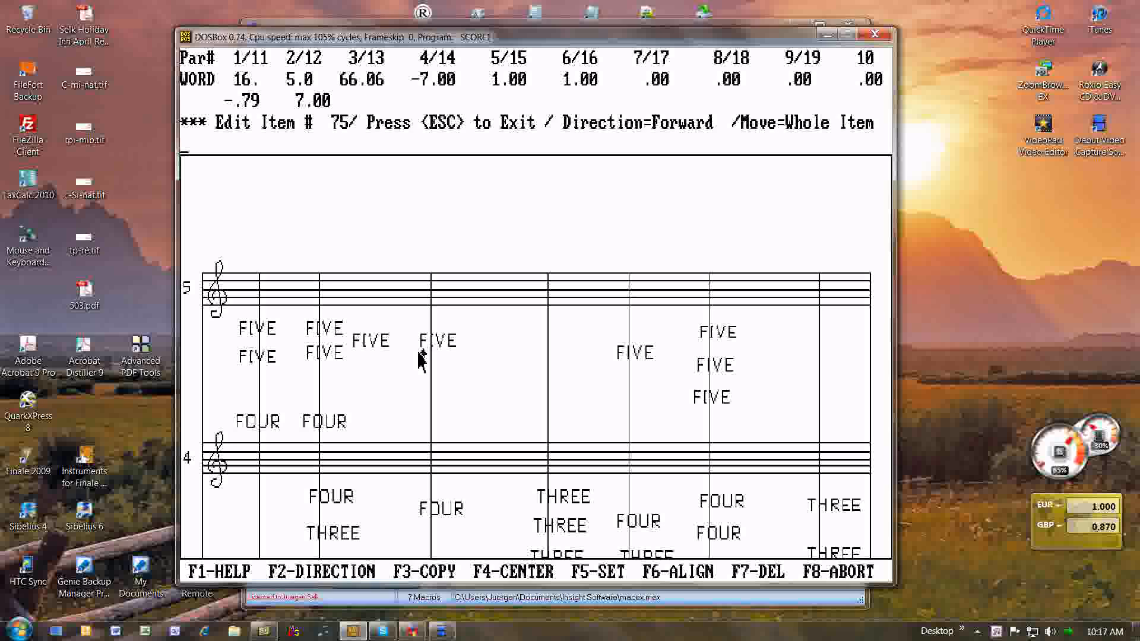
{"action": "key", "text": "Escape"}
{"action": "key", "text": "Page_Down"}
{"action": "type", "text": "st3"}
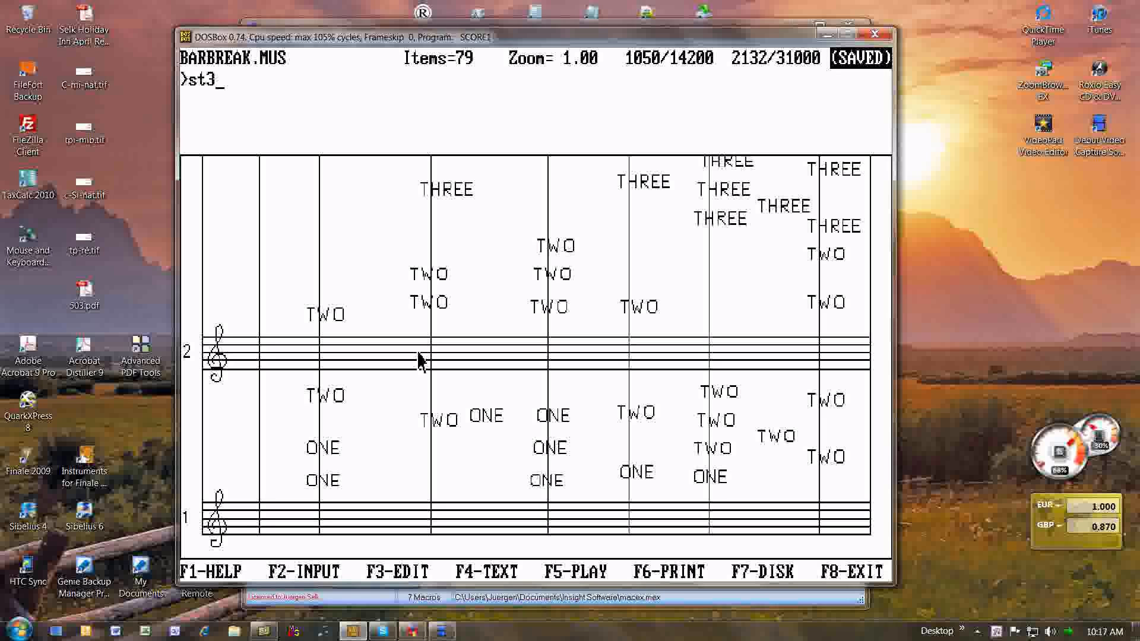
{"action": "type", "text": "3 14"}
{"action": "key", "text": "Return"}
Run the Break barlines EditScor process on all barlines around text items.
{"action": "key", "text": "ctrl+shift+m"}
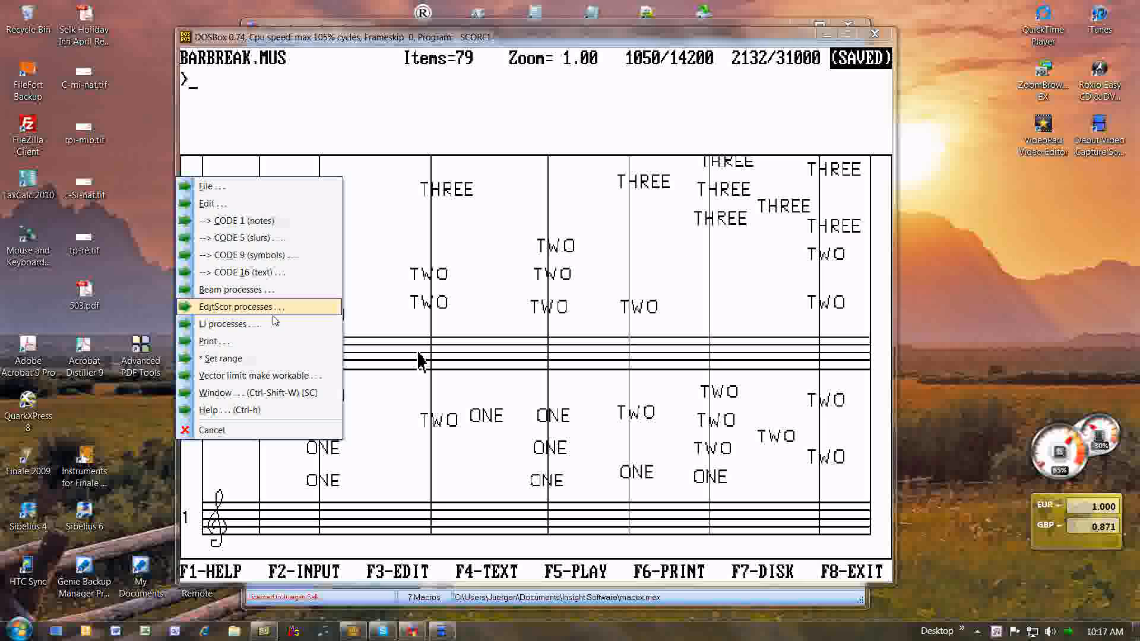
{"action": "left_click", "coordinate": [248, 308]}
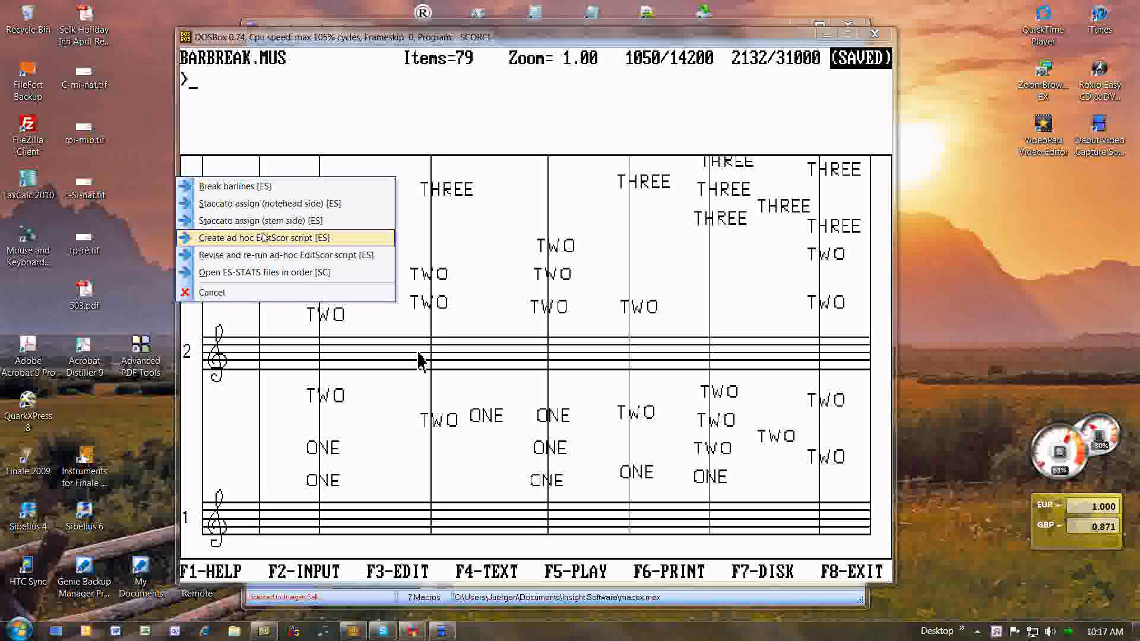
{"action": "left_click", "coordinate": [254, 188]}
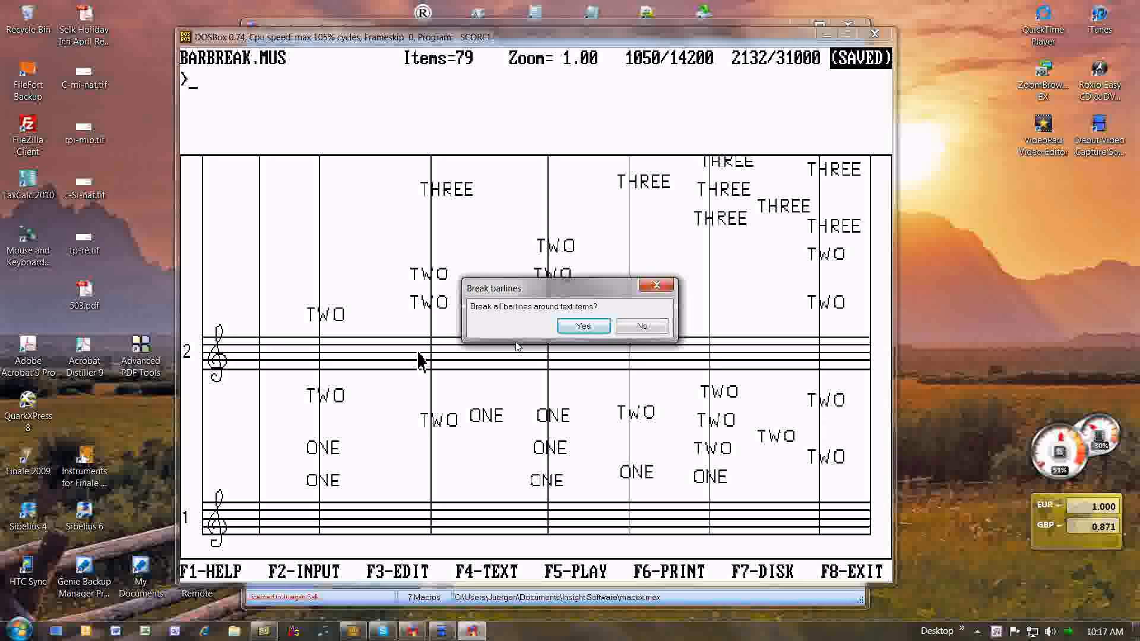
{"action": "left_click", "coordinate": [583, 326]}
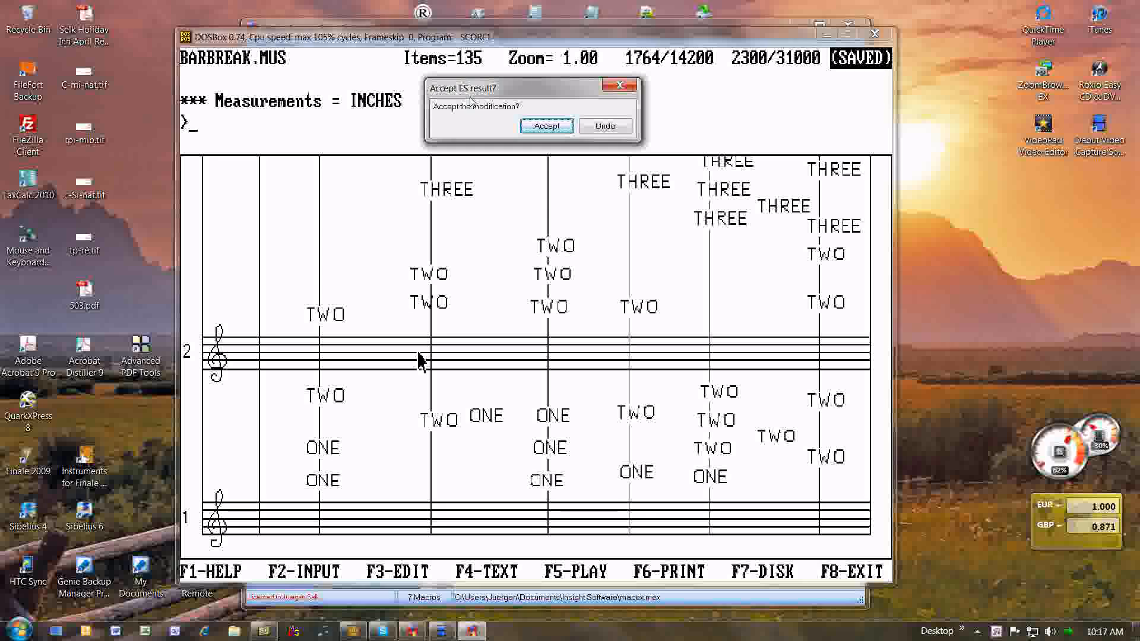
Review the trial barline breaks on all five staves and undo the modification.
{"action": "left_click_drag", "start_coordinate": [508, 92], "coordinate": [995, 80]}
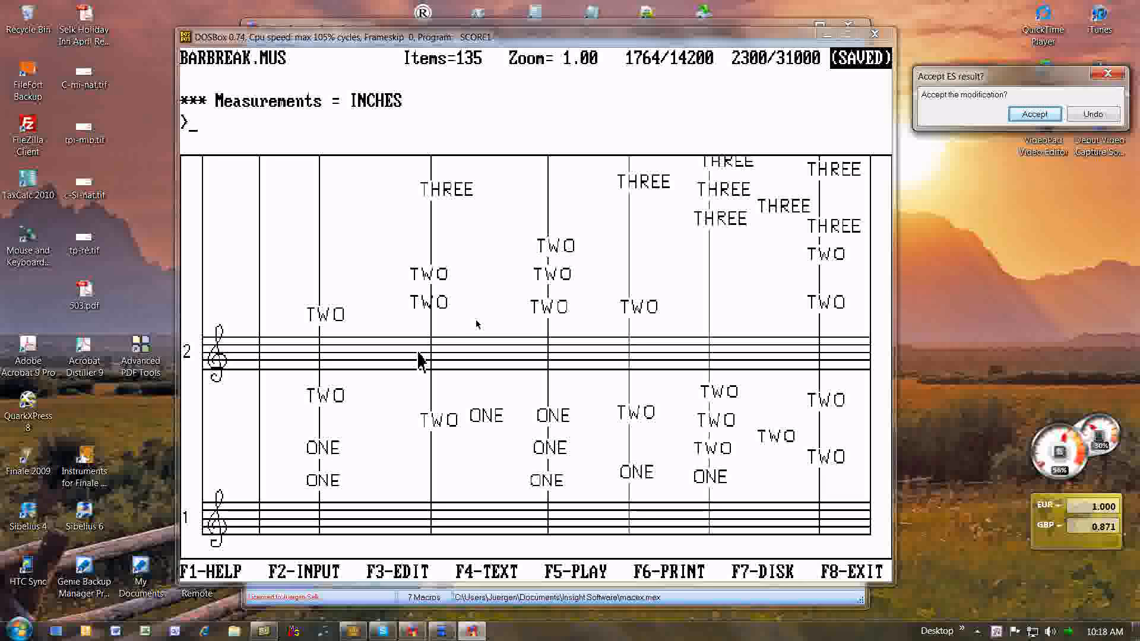
{"action": "key", "text": "Tab"}
{"action": "left_click", "coordinate": [604, 45]}
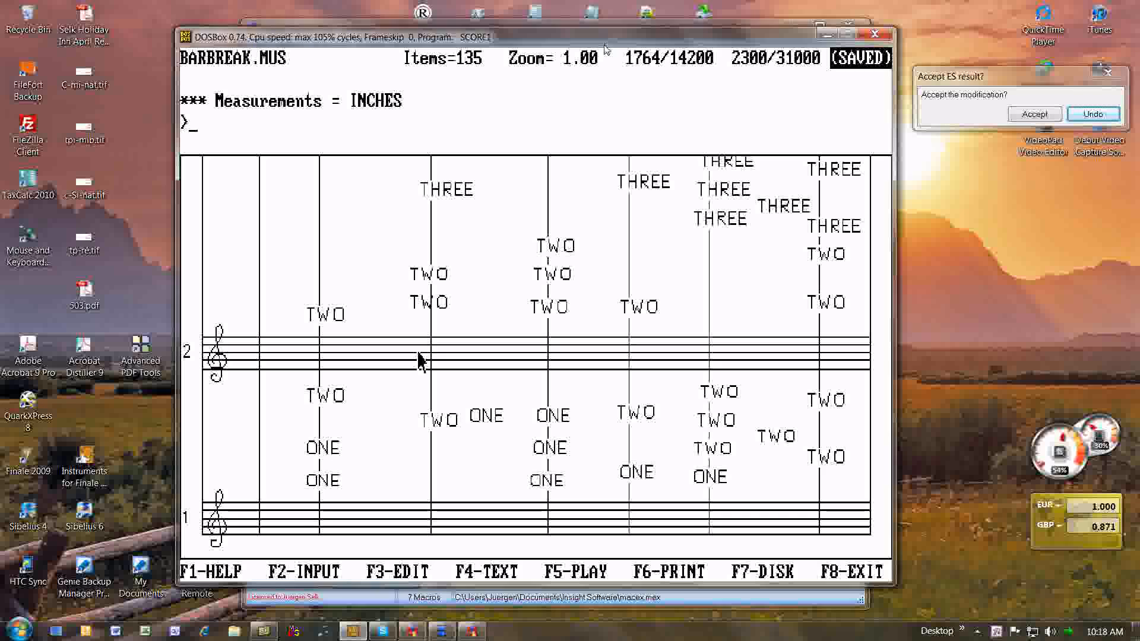
{"action": "key", "text": "Up"}
{"action": "key", "text": "Up"}
{"action": "key", "text": "Up"}
{"action": "key", "text": "Up"}
{"action": "key", "text": "Up"}
{"action": "key", "text": "Up"}
{"action": "key", "text": "Up"}
{"action": "key", "text": "Up"}
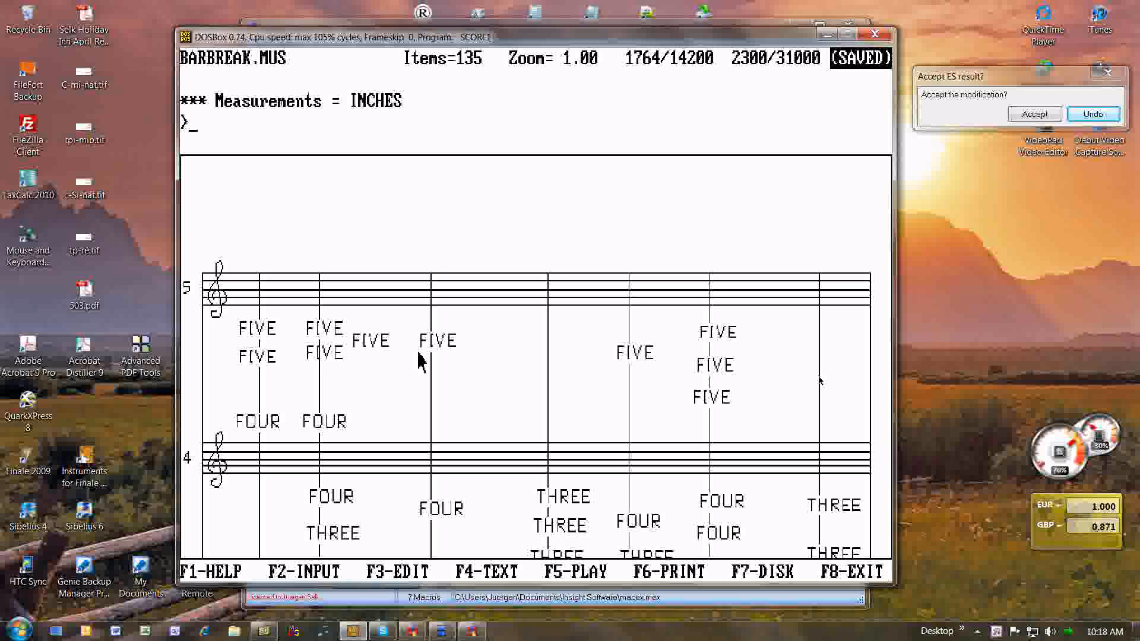
{"action": "scroll", "coordinate": [418, 361], "scroll_direction": "down", "scroll_amount": 6}
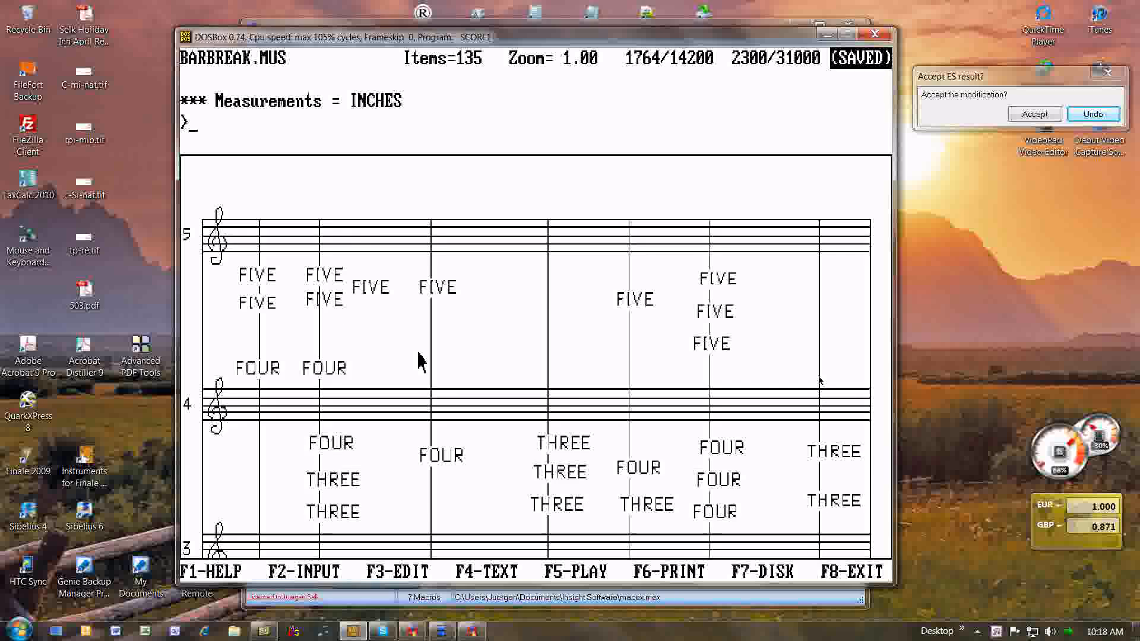
{"action": "scroll", "coordinate": [419, 361], "scroll_direction": "down", "scroll_amount": 2}
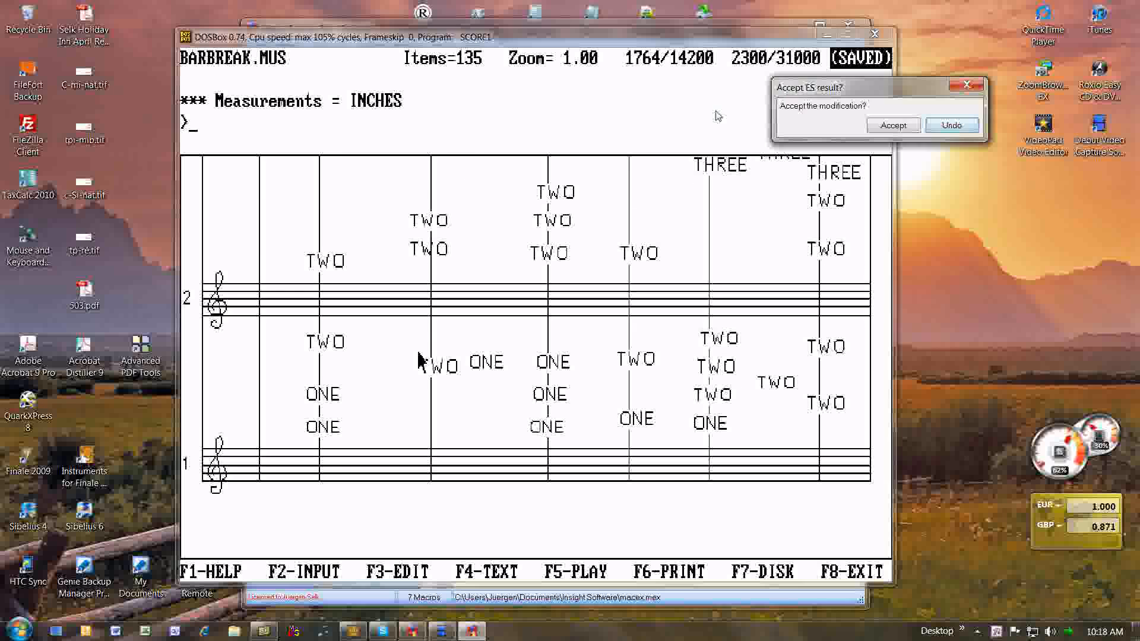
{"action": "left_click", "coordinate": [641, 132]}
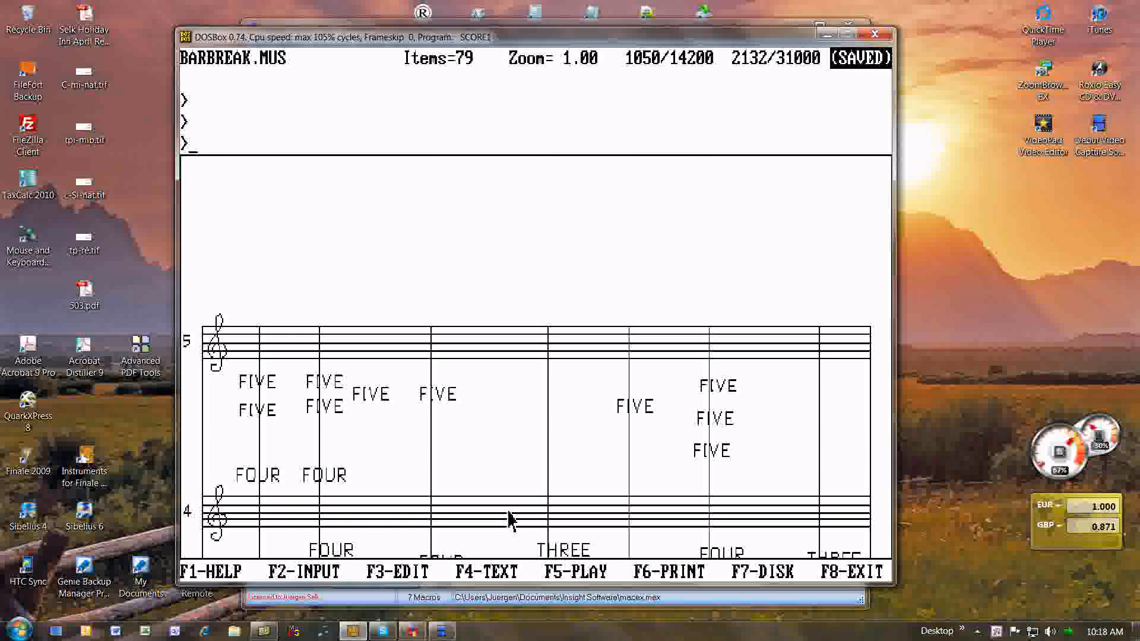
Break all barlines around text items with the Break barlines EditScor process again and accept the modification.
{"action": "key", "text": "ctrl+m"}
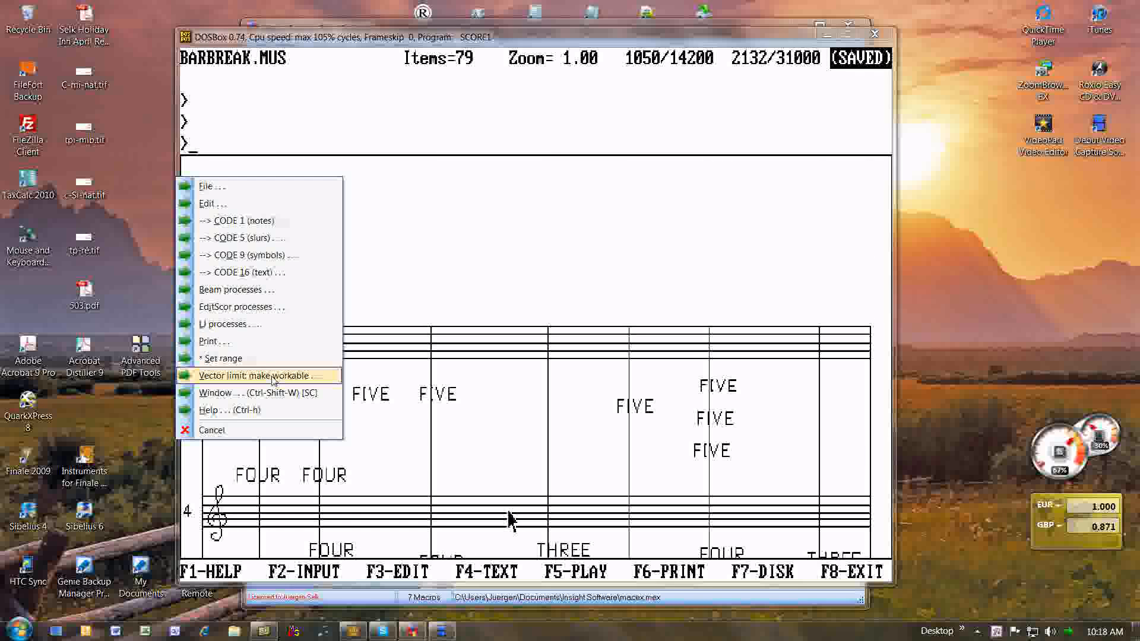
{"action": "left_click", "coordinate": [282, 308]}
{"action": "left_click", "coordinate": [311, 198]}
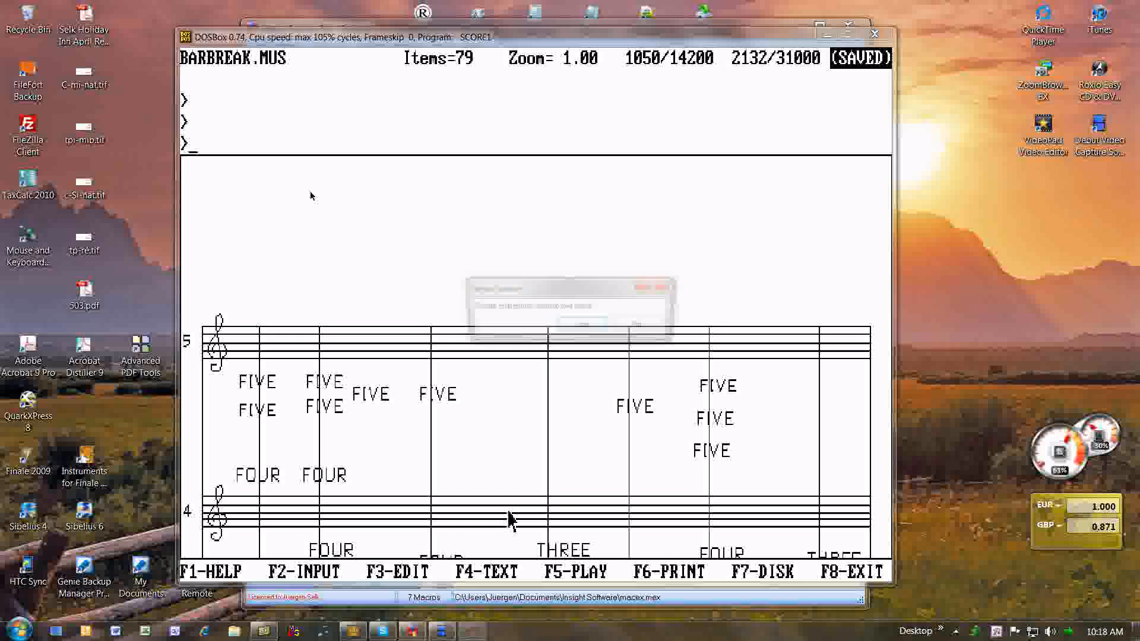
{"action": "left_click", "coordinate": [580, 324]}
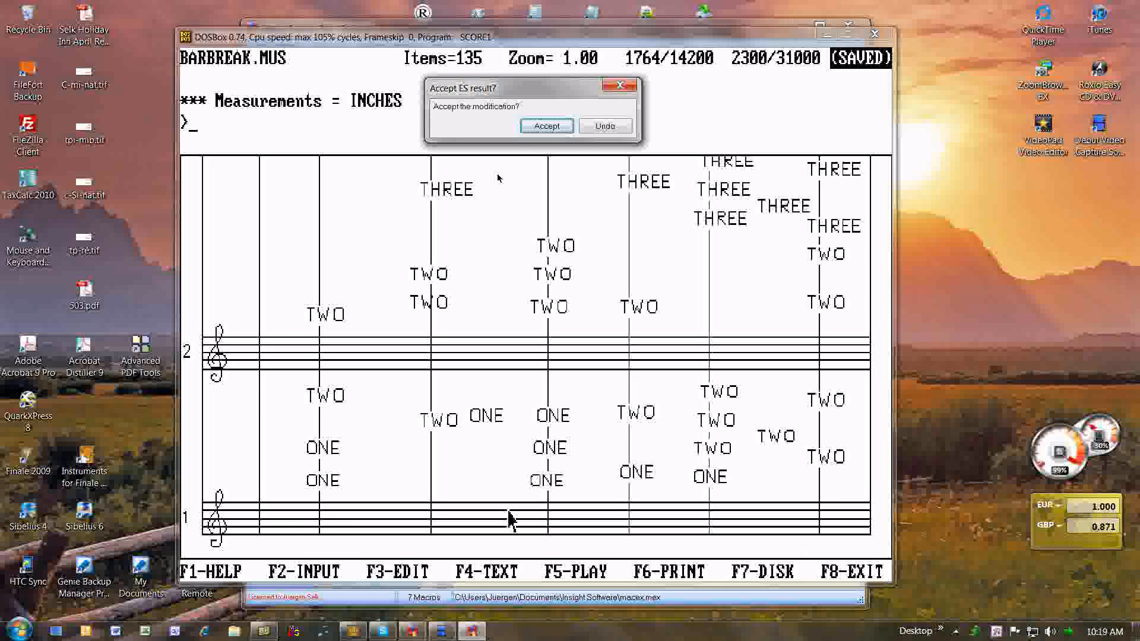
{"action": "left_click", "coordinate": [546, 126]}
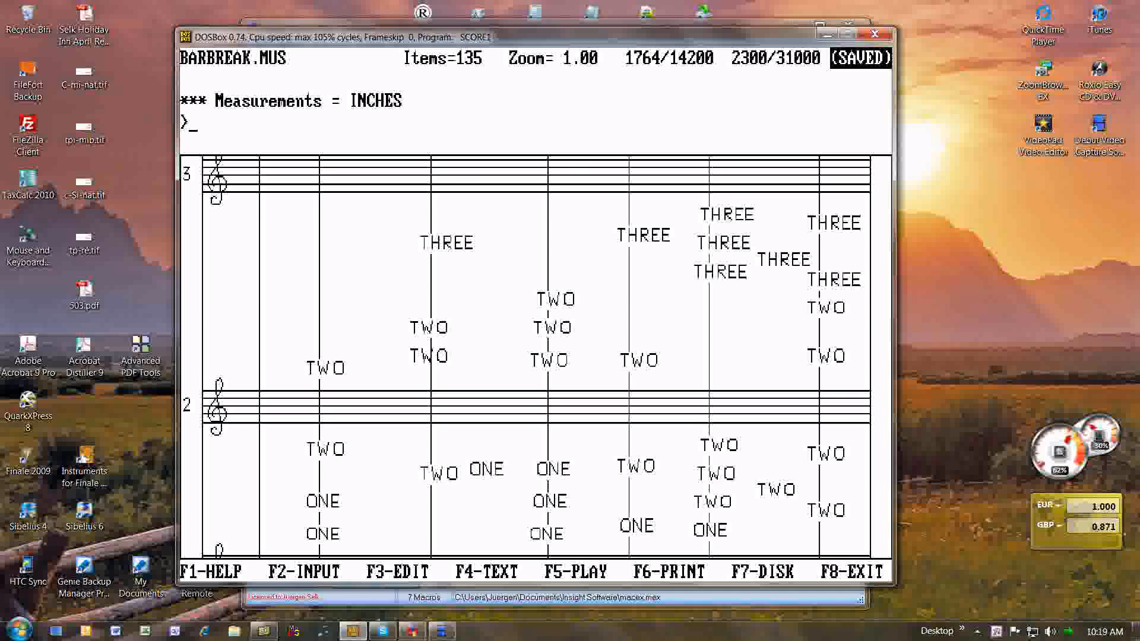
Check the accepted barline breaks around the text between all five staves.
{"action": "key", "text": "Up"}
{"action": "key", "text": "Up"}
{"action": "key", "text": "Up"}
{"action": "key", "text": "Up"}
{"action": "key", "text": "Up"}
{"action": "key", "text": "Up"}
{"action": "key", "text": "Up"}
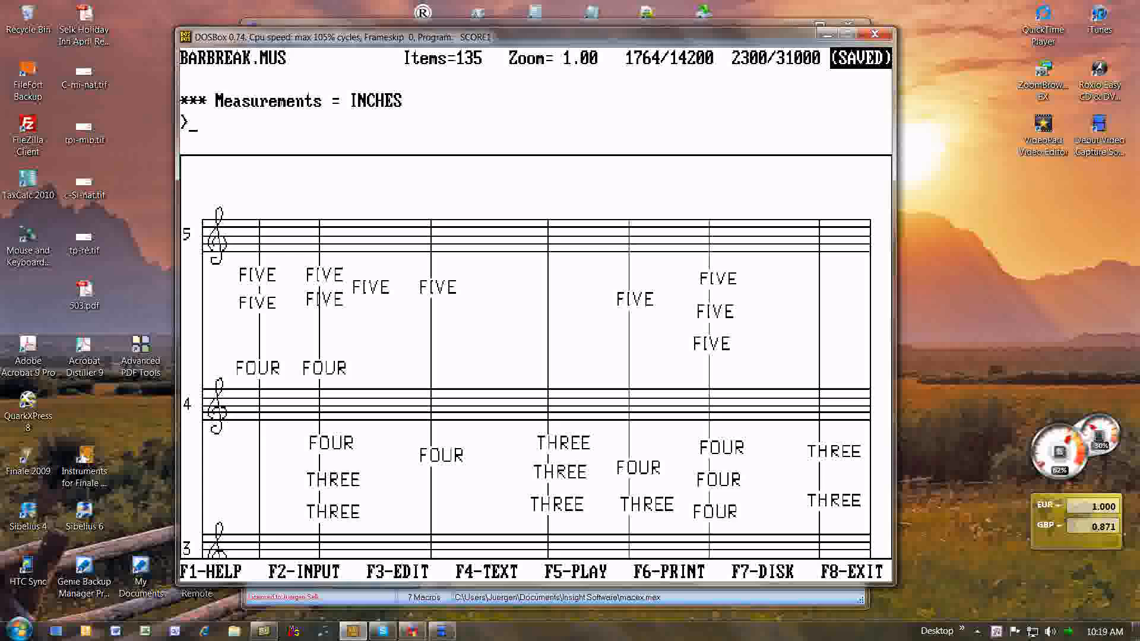
{"action": "key", "text": "Down"}
{"action": "key", "text": "Down"}
{"action": "key", "text": "Down"}
{"action": "key", "text": "Down"}
{"action": "key", "text": "Down"}
{"action": "key", "text": "Down"}
{"action": "key", "text": "Down"}
{"action": "key", "text": "Down"}
{"action": "key", "text": "Down"}
{"action": "key", "text": "Down"}
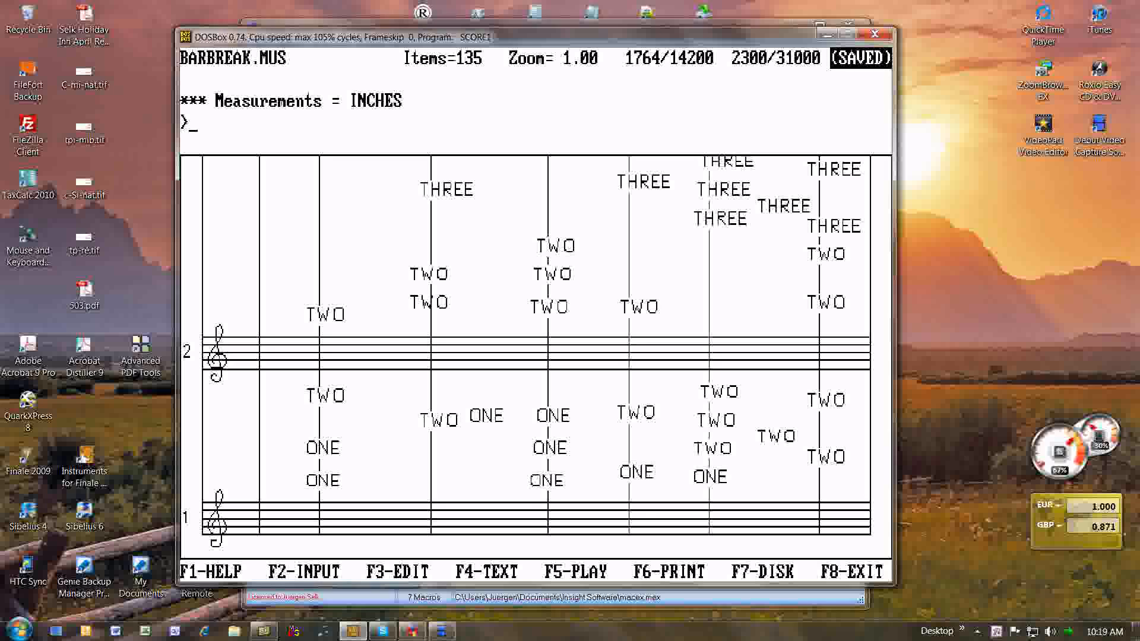
Set the page height to 9 inches with the hs command, processing 1 staff per group.
{"action": "type", "text": "hs"}
{"action": "key", "text": "Return"}
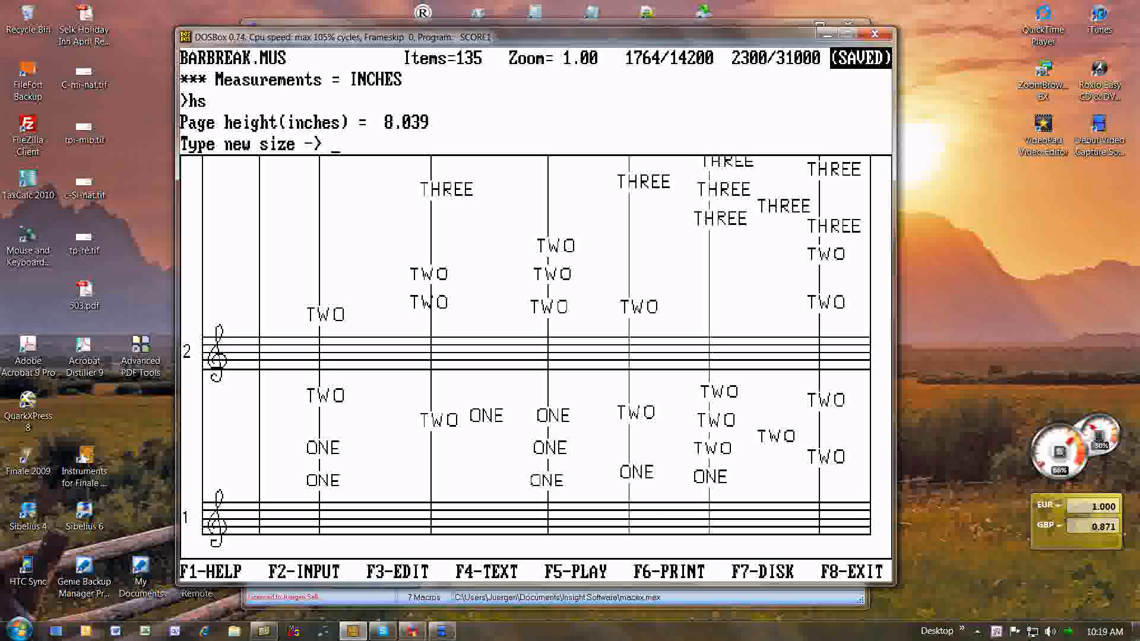
{"action": "type", "text": "9"}
{"action": "key", "text": "Return"}
{"action": "type", "text": "1"}
{"action": "key", "text": "Return"}
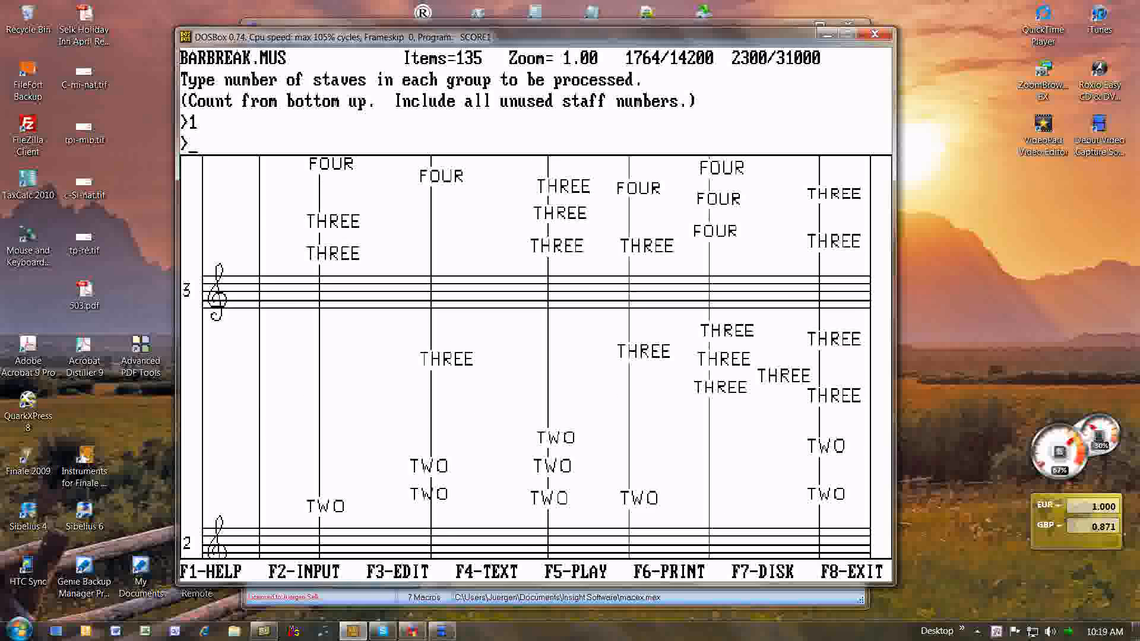
{"action": "type", "text": "z"}
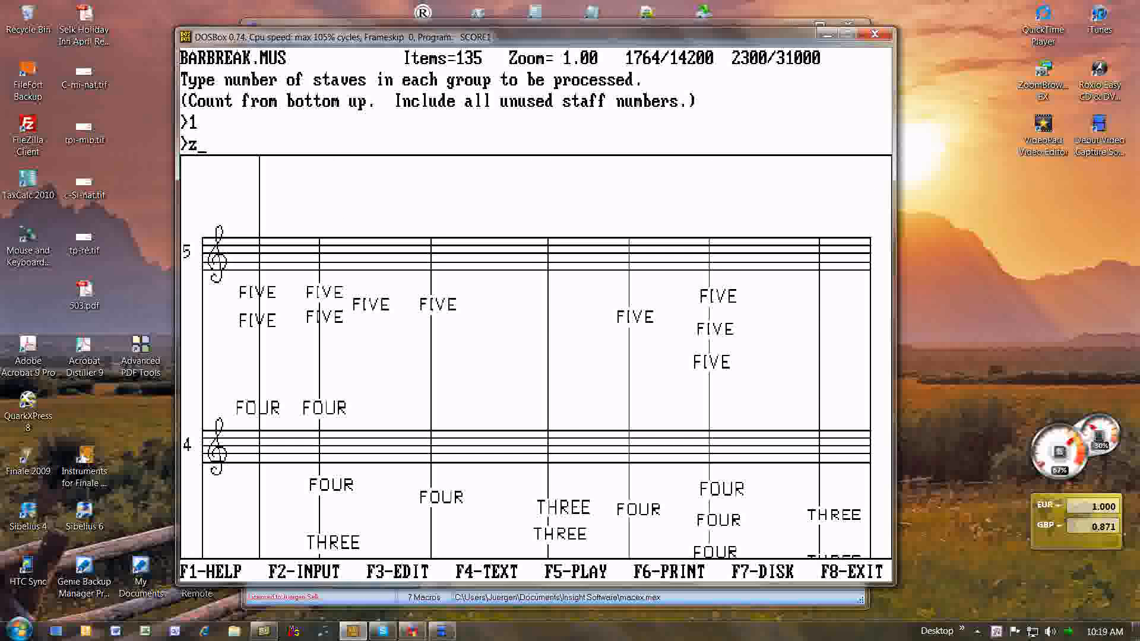
{"action": "key", "text": "Return"}
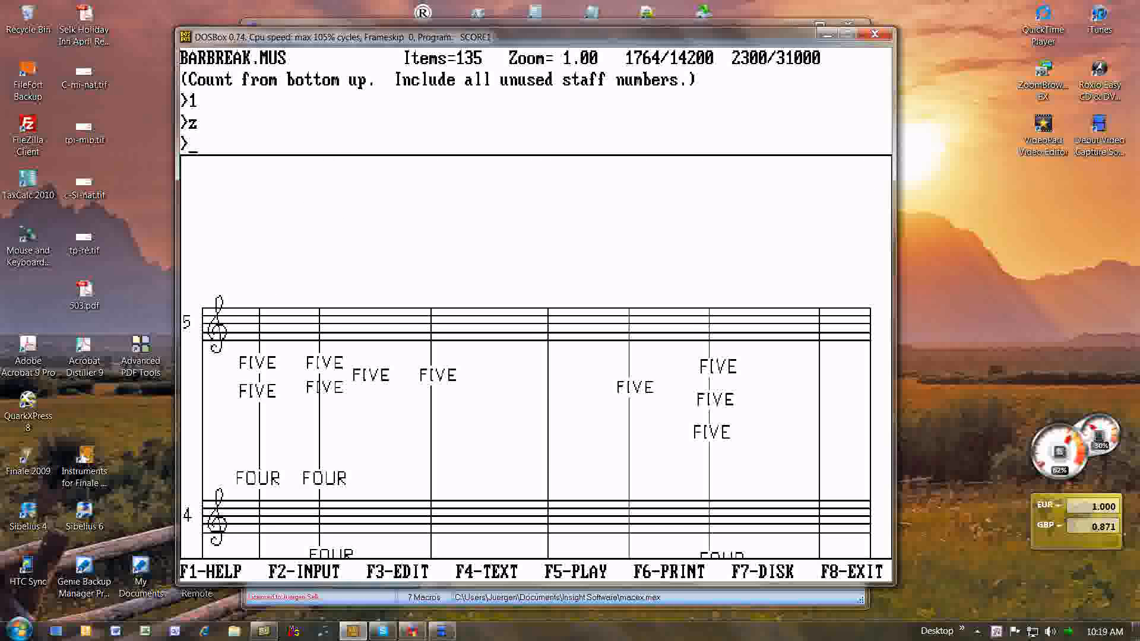
Set the page height to 10 inches with the hs command, processing 1 staff per group.
{"action": "type", "text": "hs"}
{"action": "key", "text": "Return"}
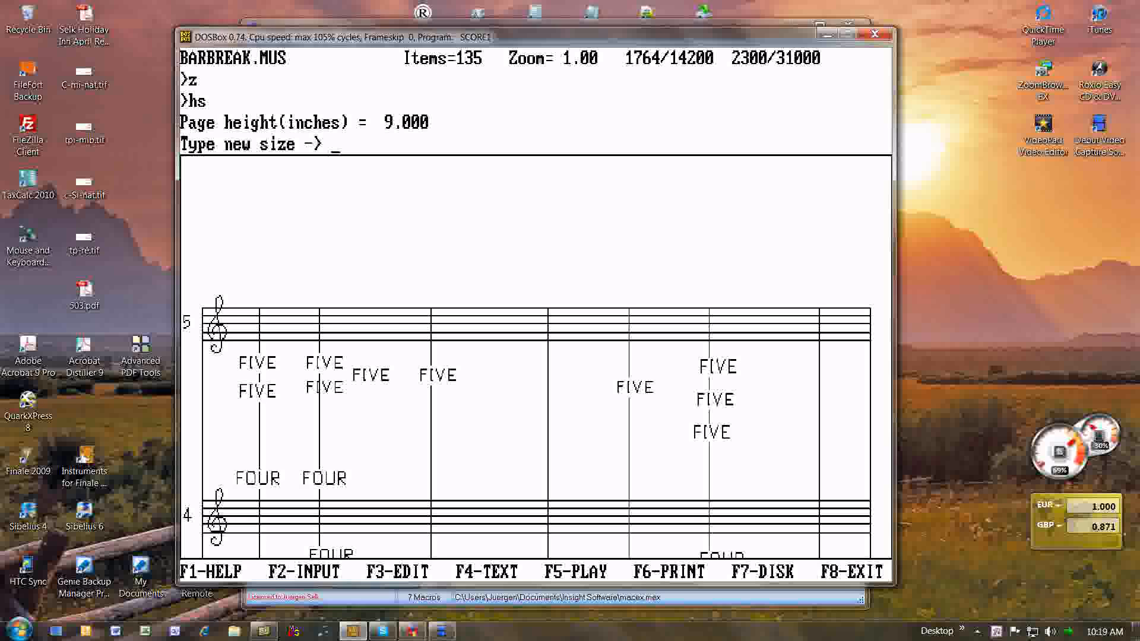
{"action": "type", "text": "10"}
{"action": "key", "text": "Return"}
{"action": "type", "text": "1"}
{"action": "key", "text": "Return"}
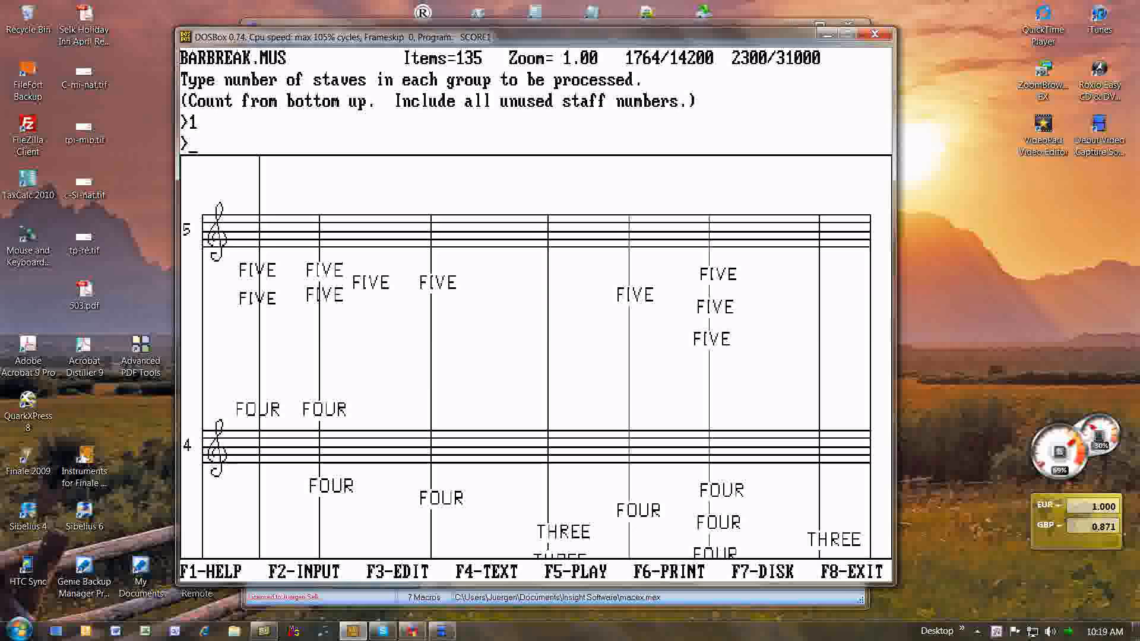
{"action": "type", "text": "z"}
{"action": "key", "text": "Return"}
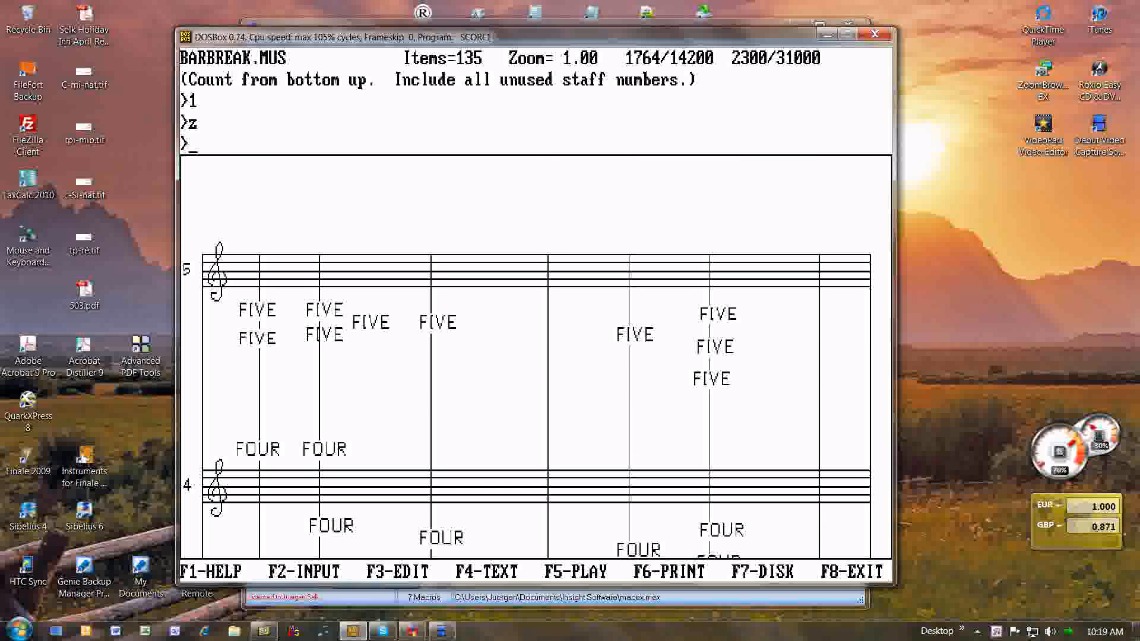
{"action": "type", "text": "hs"}
{"action": "key", "text": "Return"}
{"action": "key", "text": "Return"}
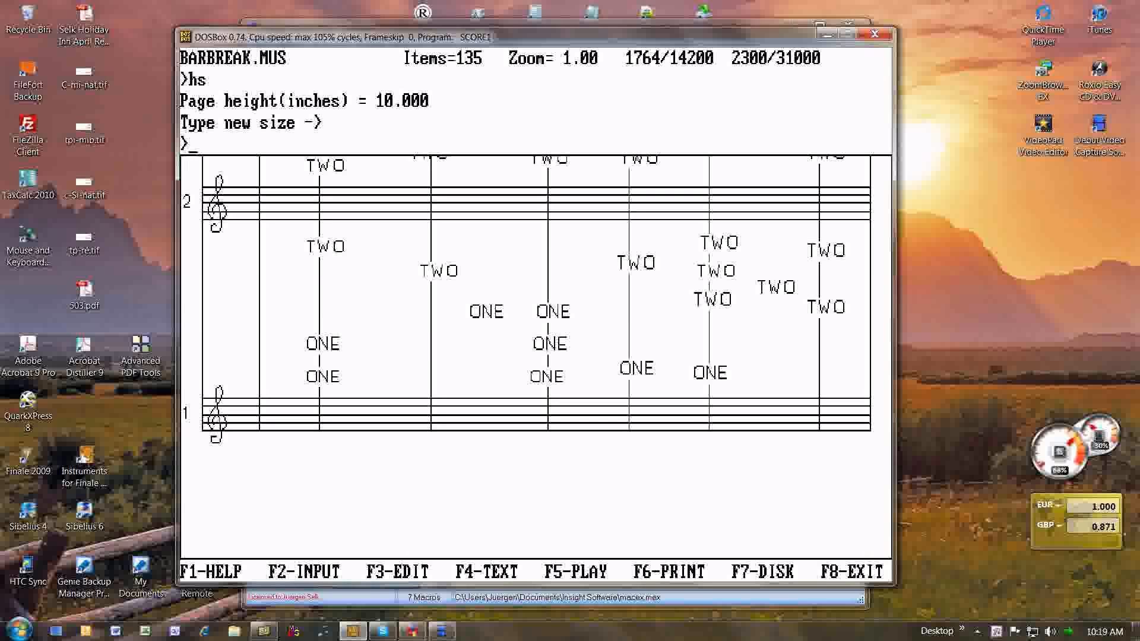
Start editing the code 14 items on all staves with the st33 14 command and examine the barlines on staff 1.
{"action": "type", "text": "st33 14"}
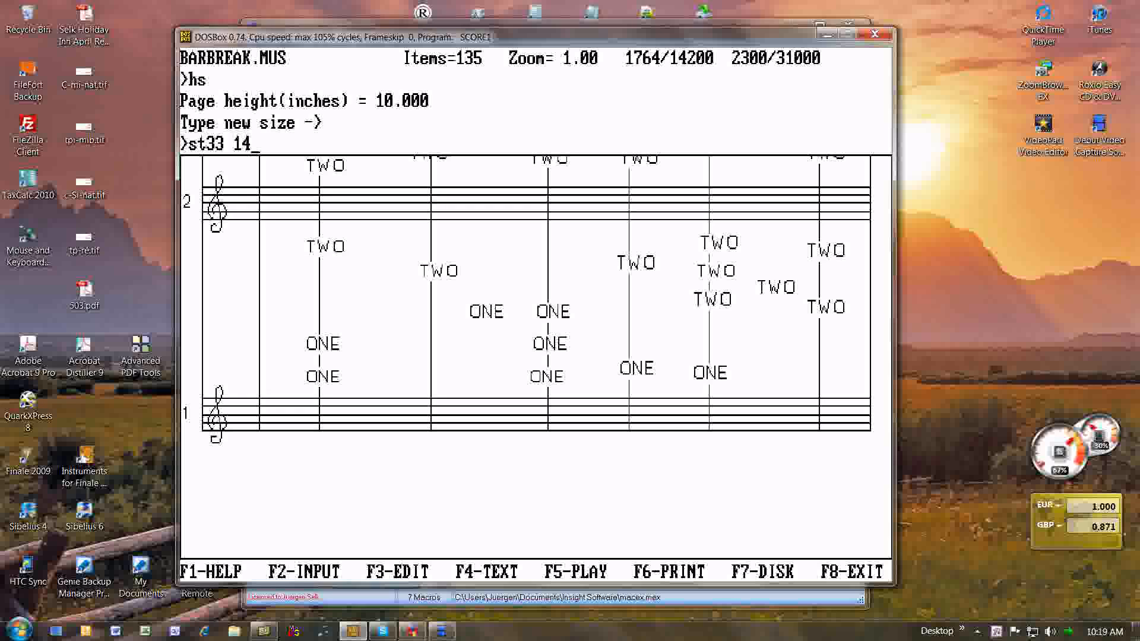
{"action": "key", "text": "Return"}
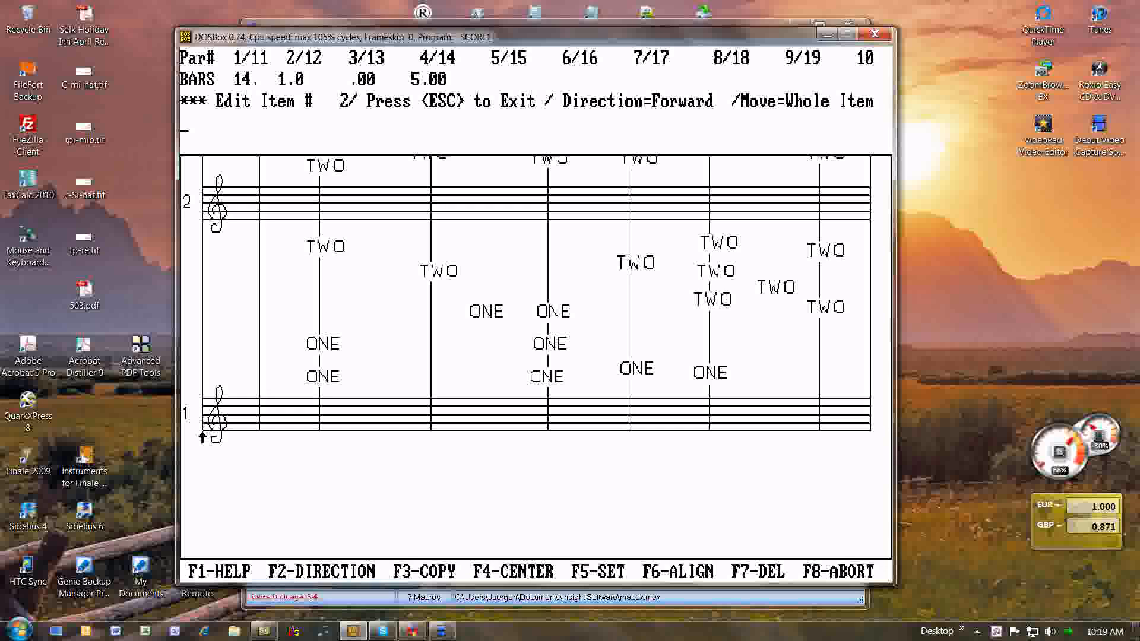
{"action": "key", "text": "Right"}
{"action": "key", "text": "Right"}
{"action": "key", "text": "Right"}
{"action": "key", "text": "Right"}
{"action": "key", "text": "Right"}
{"action": "key", "text": "Right"}
{"action": "key", "text": "Right"}
{"action": "key", "text": "Right"}
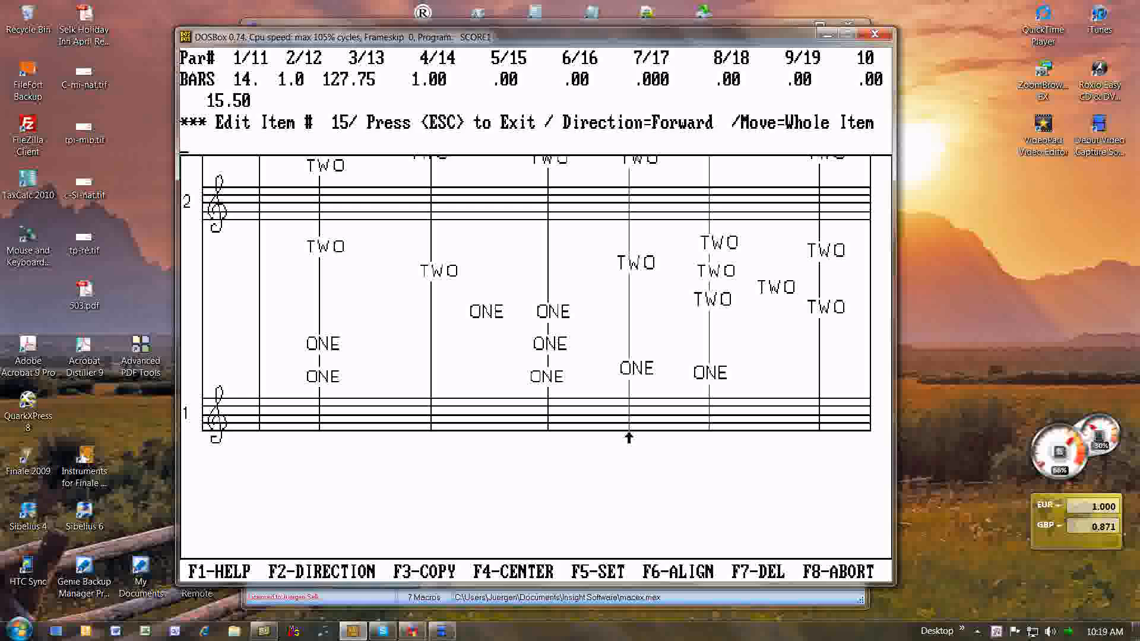
Inspect the parameters of the remaining barline segments between the five staves one by one, and leave item editing.
{"action": "key", "text": "Return"}
{"action": "key", "text": "Return"}
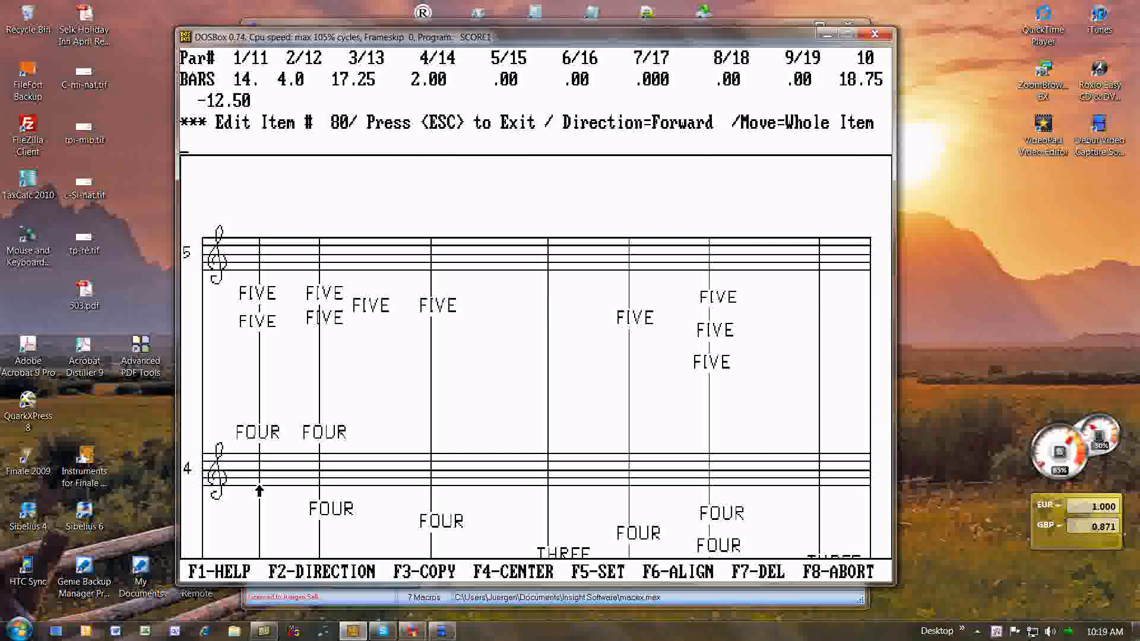
{"action": "key", "text": "Return"}
{"action": "key", "text": "Return"}
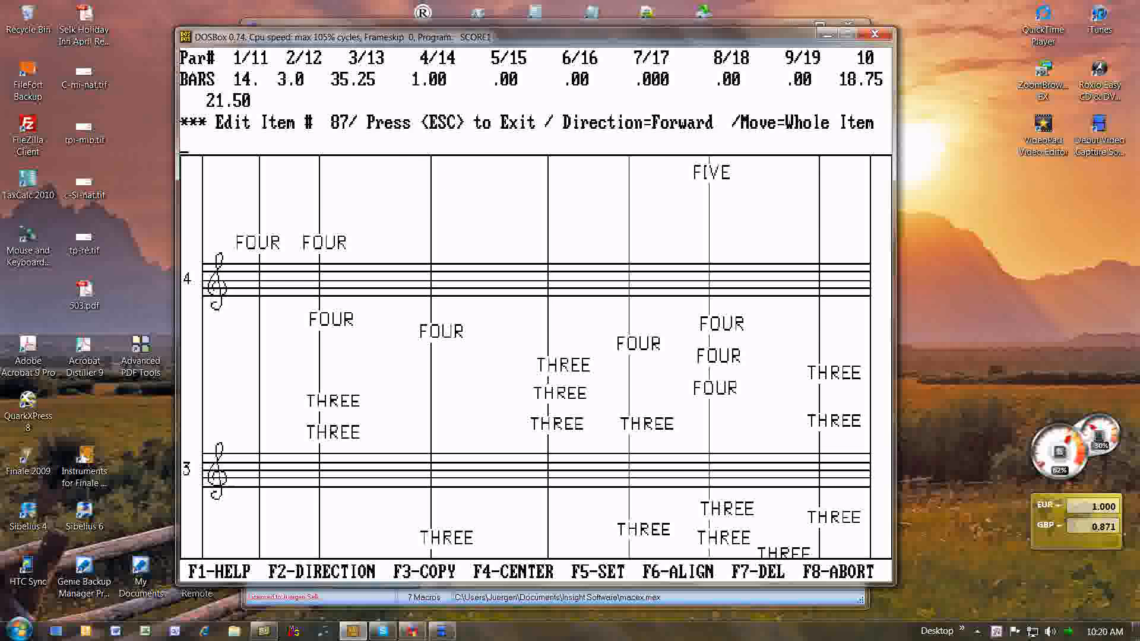
{"action": "key", "text": "Return"}
{"action": "key", "text": "Return"}
{"action": "key", "text": "Return"}
{"action": "key", "text": "Return"}
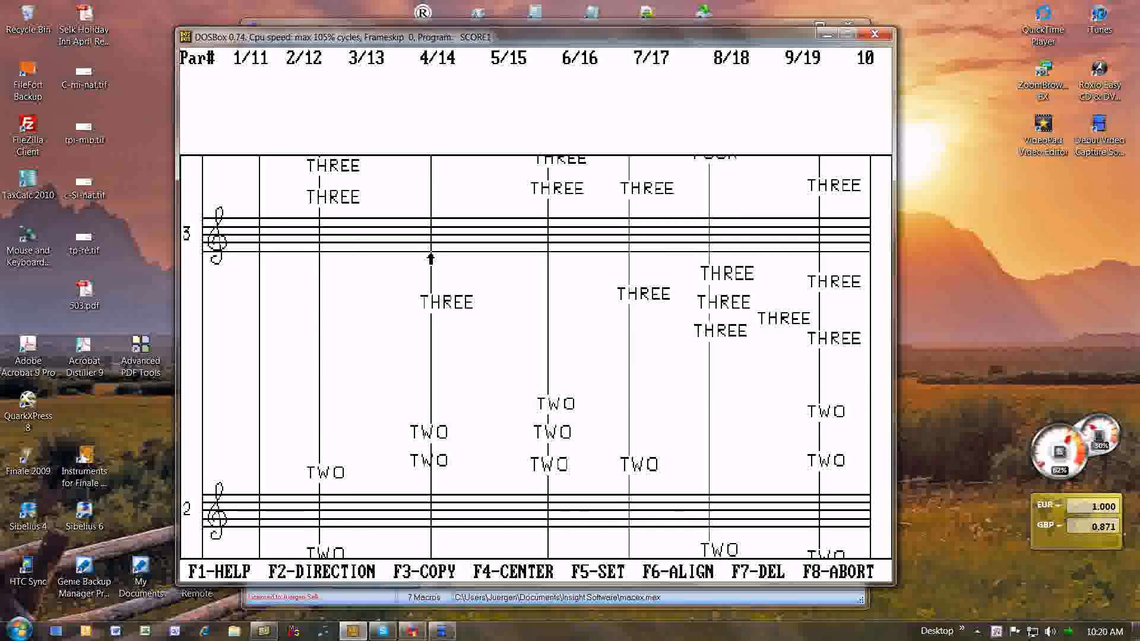
{"action": "key", "text": "Return"}
{"action": "key", "text": "Return"}
{"action": "key", "text": "Return"}
{"action": "key", "text": "Return"}
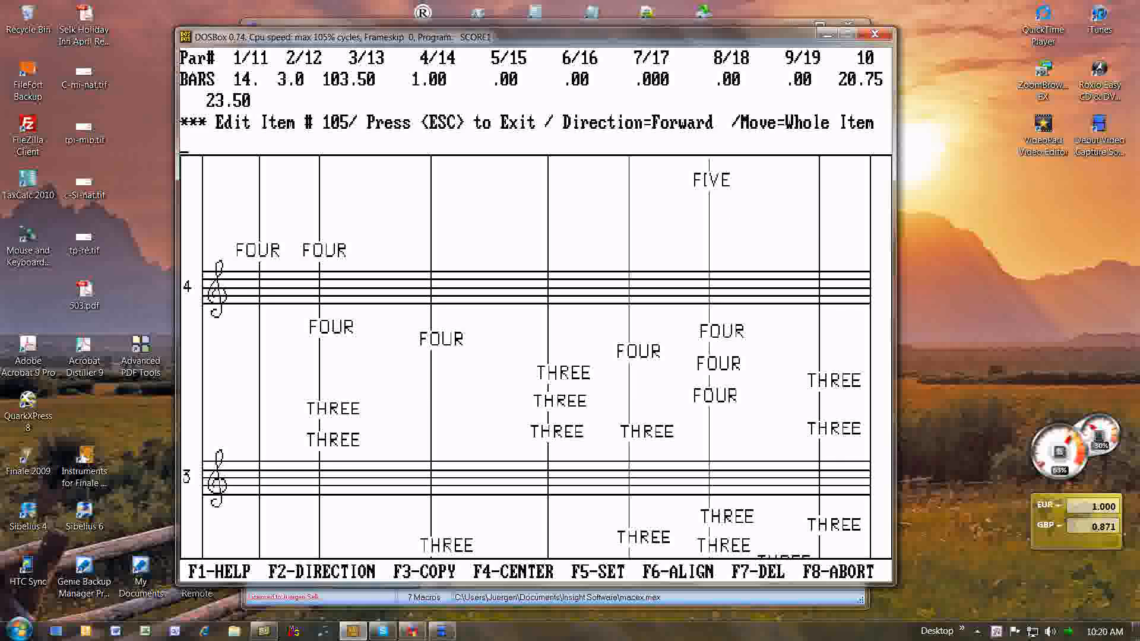
{"action": "key", "text": "Return"}
{"action": "key", "text": "Return"}
{"action": "key", "text": "Return"}
{"action": "key", "text": "Return"}
{"action": "key", "text": "Return"}
{"action": "key", "text": "Return"}
{"action": "key", "text": "Return"}
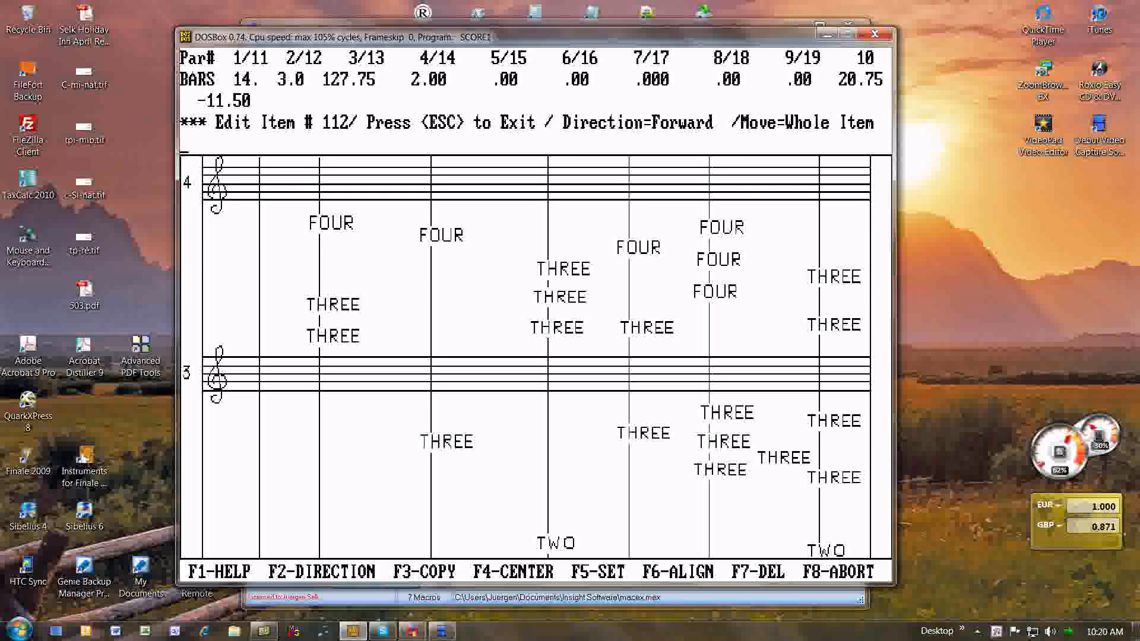
{"action": "key", "text": "Return"}
{"action": "key", "text": "Return"}
{"action": "key", "text": "Return"}
{"action": "key", "text": "Return"}
{"action": "key", "text": "Return"}
{"action": "key", "text": "Return"}
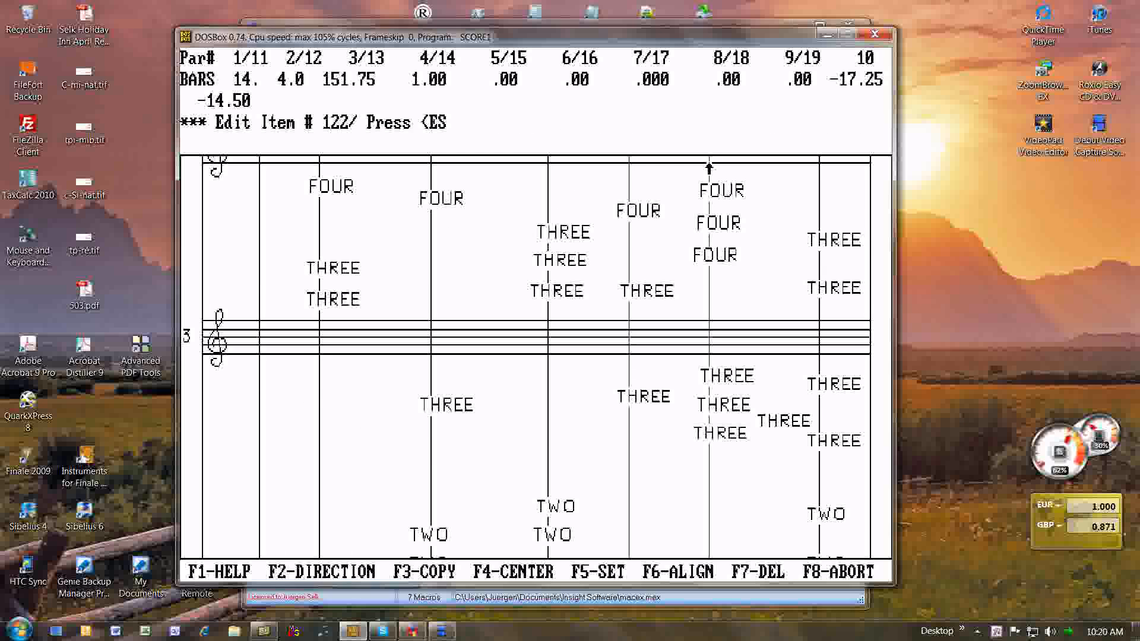
{"action": "key", "text": "Return"}
{"action": "key", "text": "Return"}
{"action": "key", "text": "Return"}
{"action": "key", "text": "Return"}
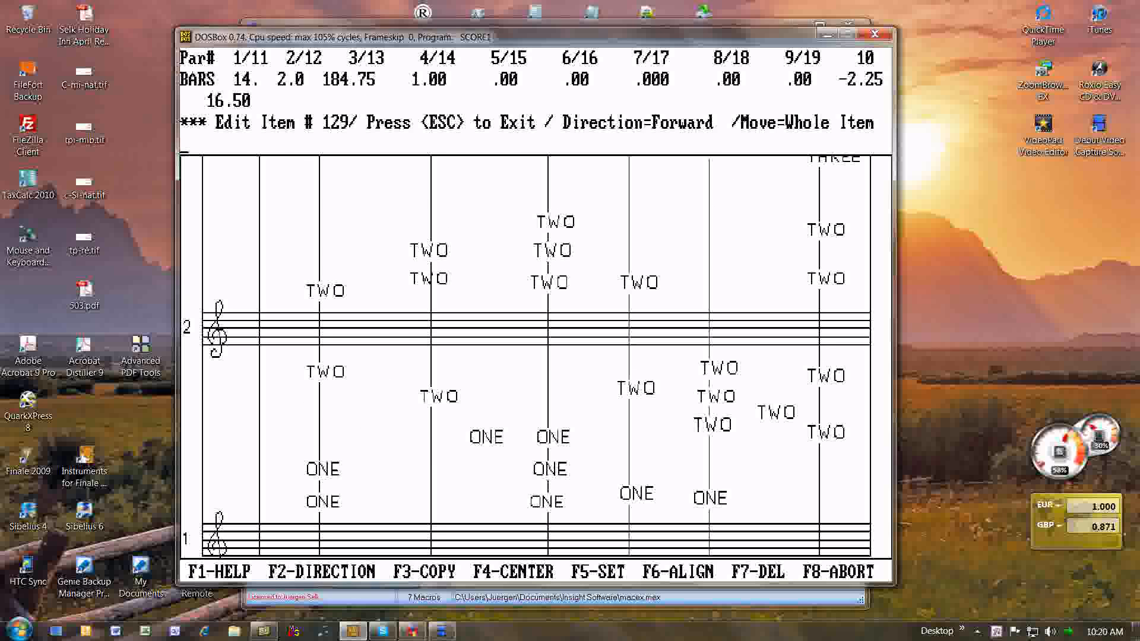
{"action": "key", "text": "Return"}
{"action": "key", "text": "Return"}
{"action": "key", "text": "Return"}
{"action": "key", "text": "Return"}
{"action": "key", "text": "Return"}
{"action": "key", "text": "Return"}
{"action": "key", "text": "Return"}
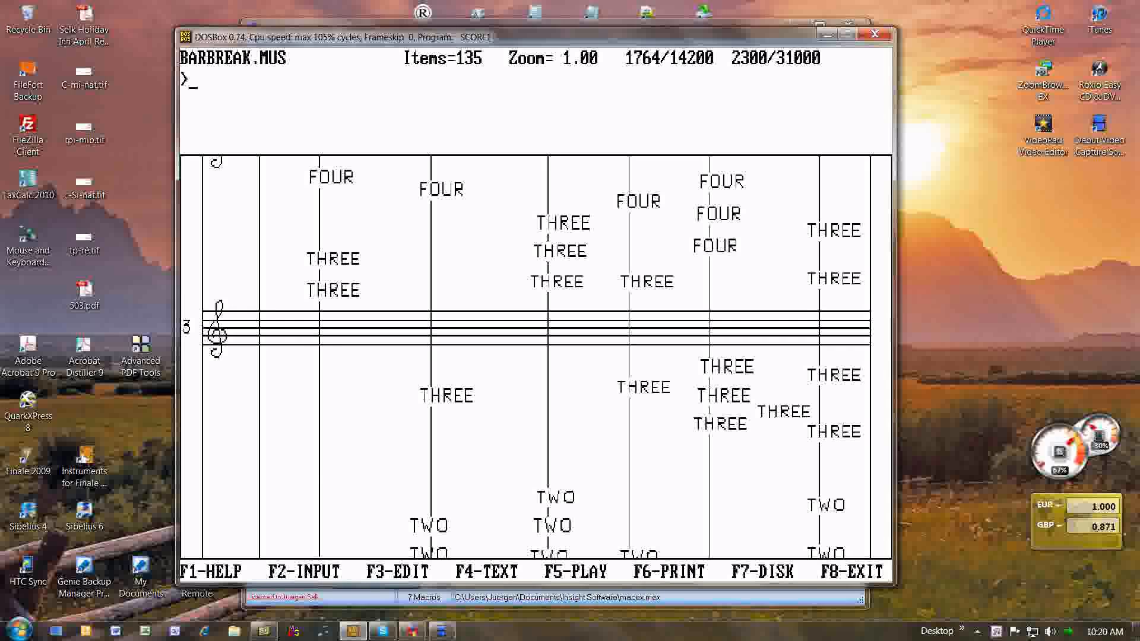
{"action": "key", "text": "Down"}
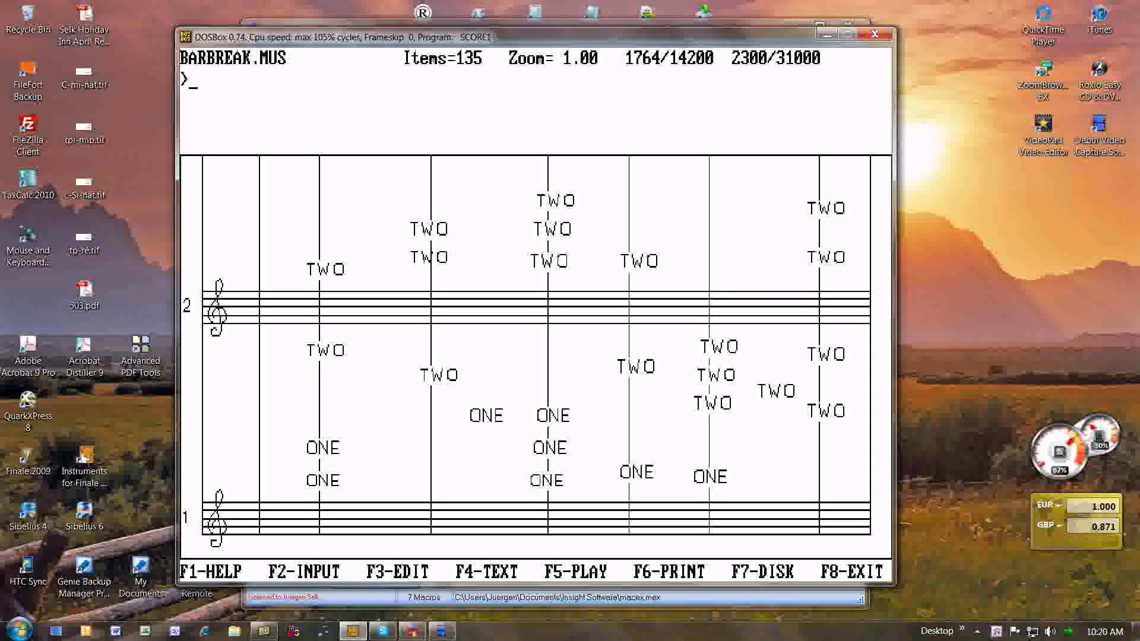
Load barbreak.bak, discarding the unsaved changes, and save it over BARBREAK.MUS.
{"action": "type", "text": "g barbreak.bak"}
{"action": "key", "text": "Return"}
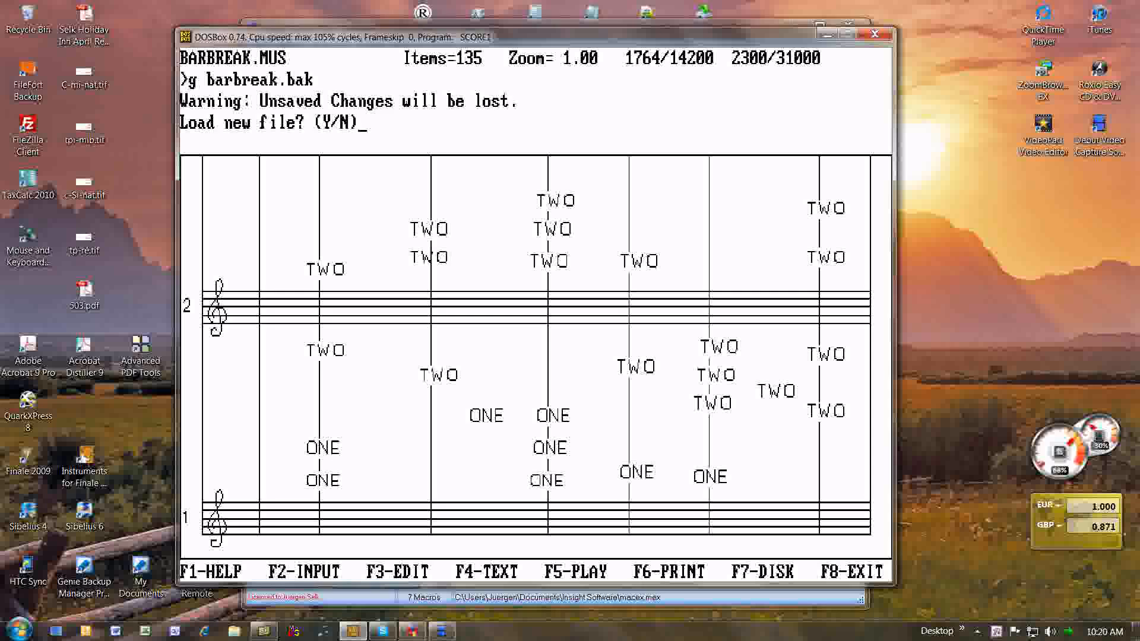
{"action": "type", "text": "y"}
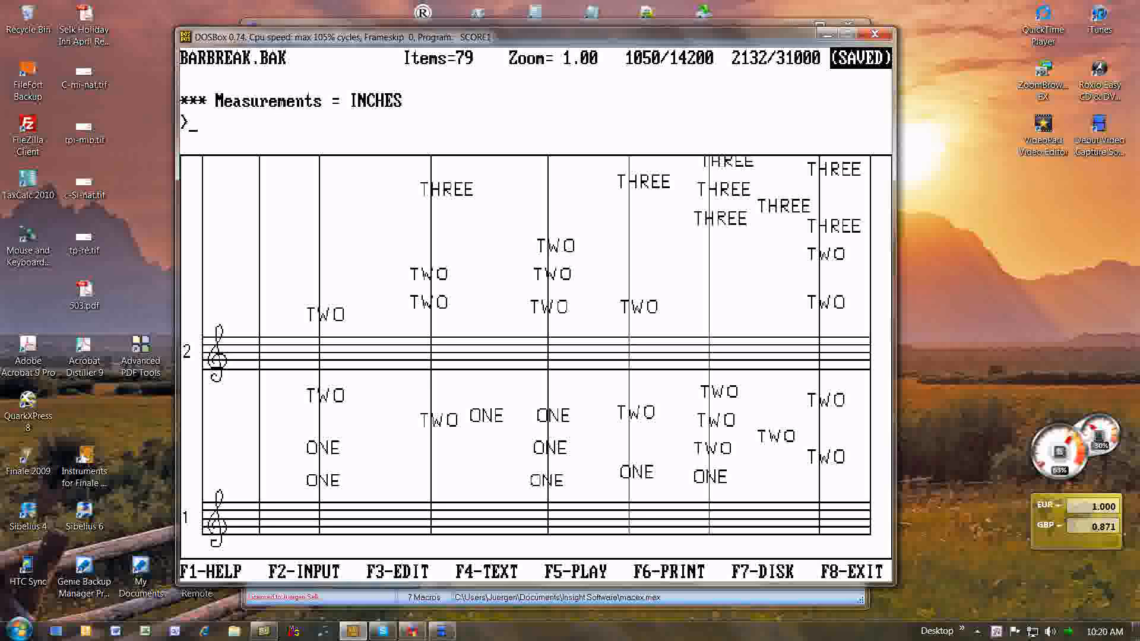
{"action": "type", "text": "sa barbraeak.mus"}
{"action": "key", "text": "Return"}
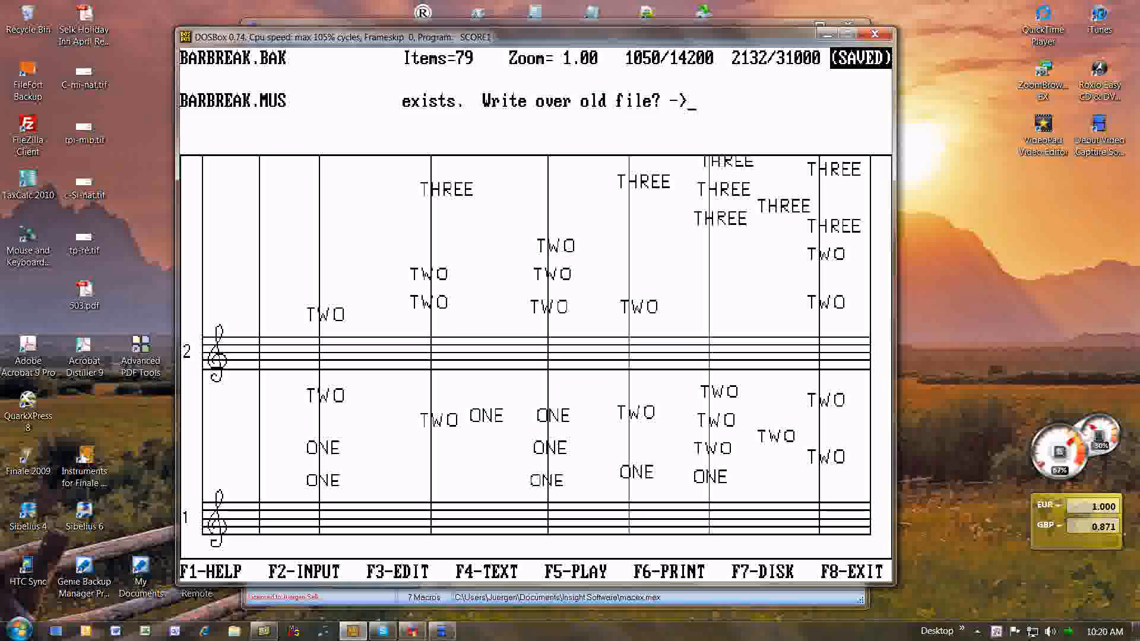
{"action": "key", "text": "y"}
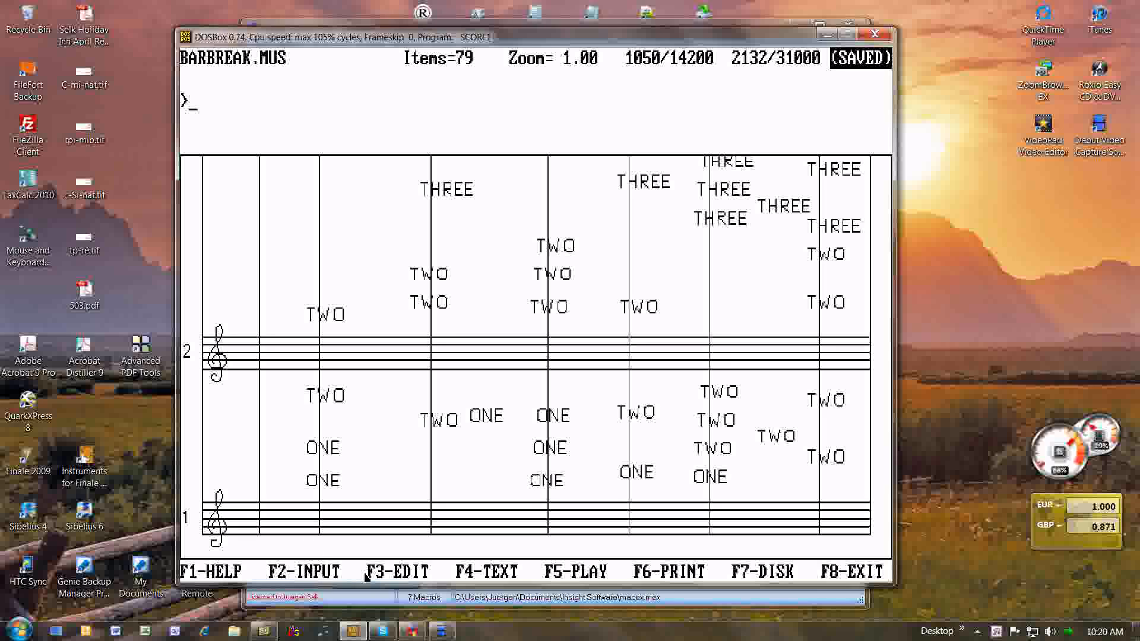
Switch to Macro Express Pro, open the Break barlines [ES] macro and examine its script through the last command.
{"action": "key", "text": "super+Tab"}
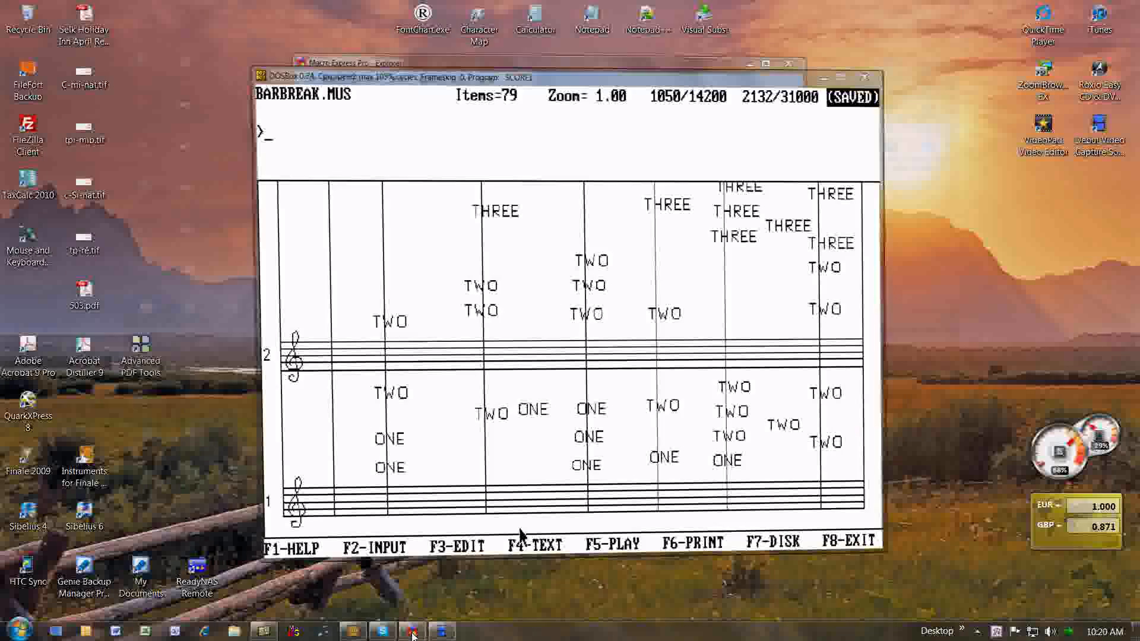
{"action": "left_click", "coordinate": [412, 633]}
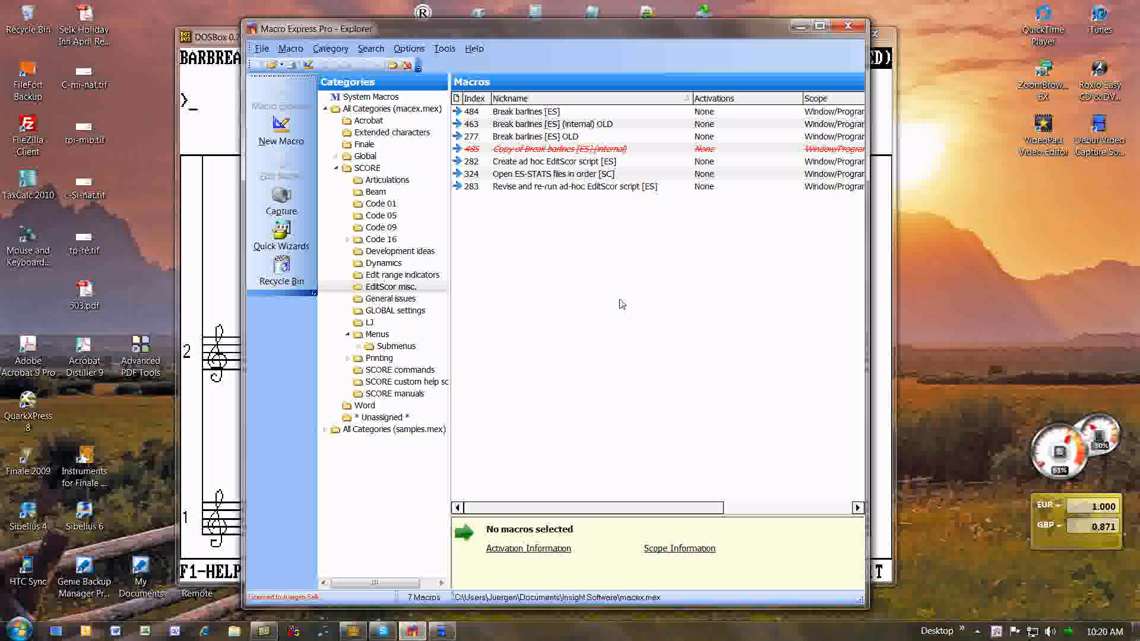
{"action": "double_click", "coordinate": [525, 114]}
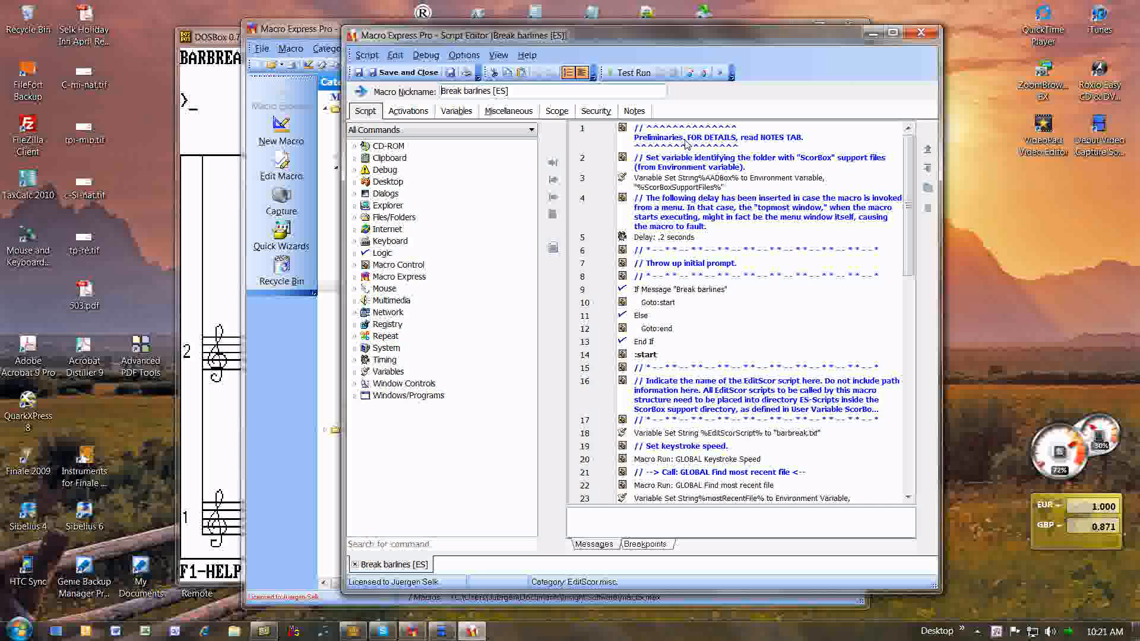
{"action": "left_click_drag", "start_coordinate": [908, 167], "coordinate": [917, 395]}
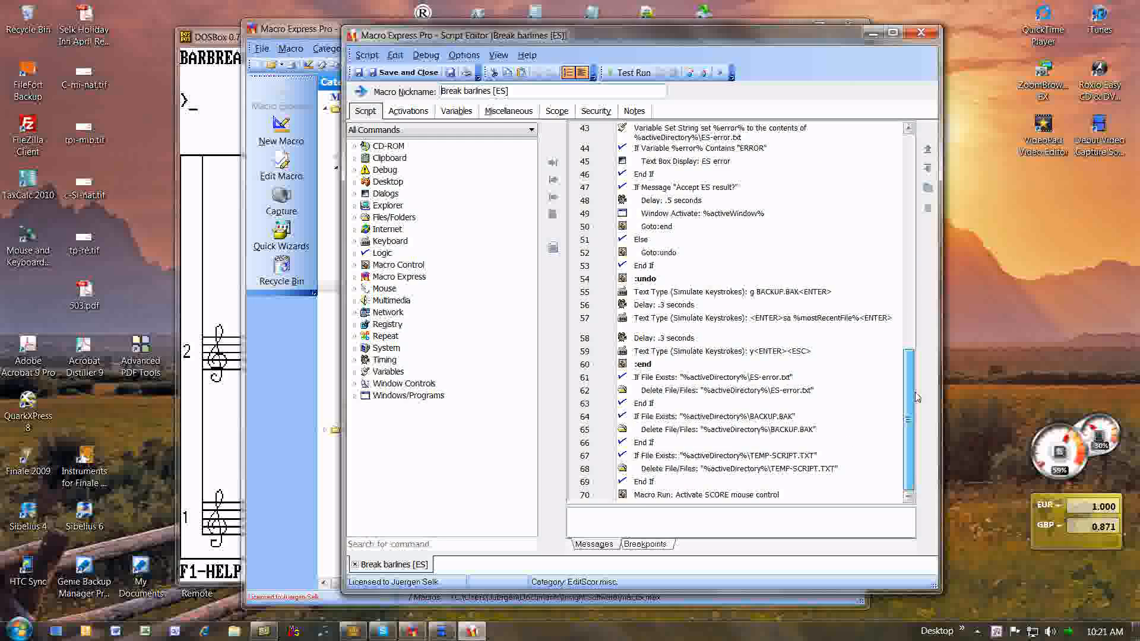
{"action": "left_click", "coordinate": [681, 498]}
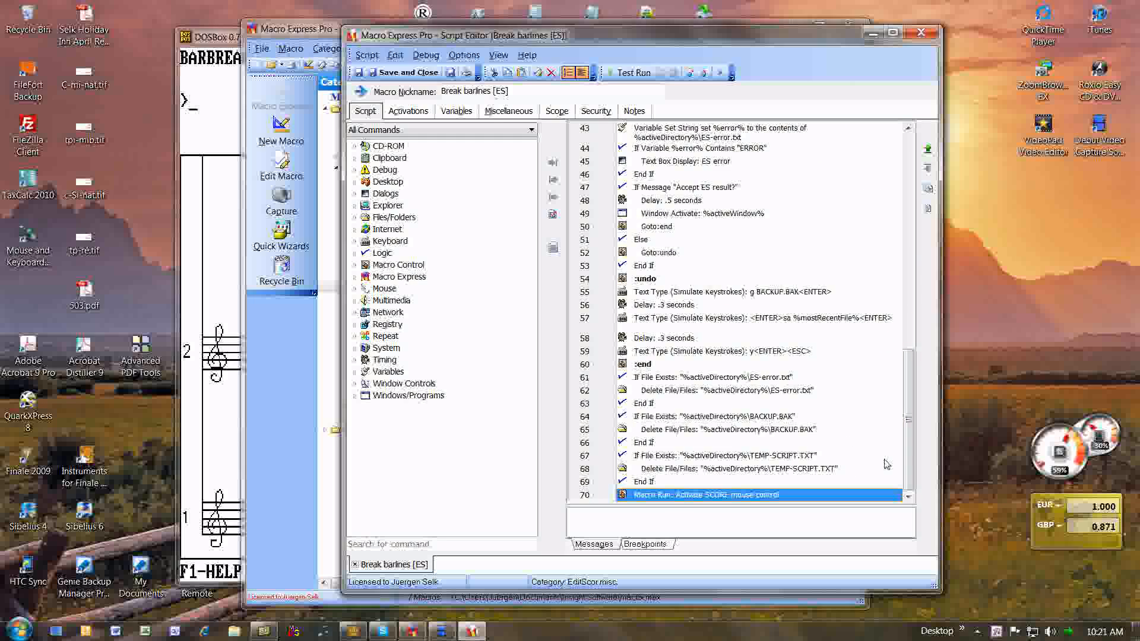
{"action": "left_click_drag", "start_coordinate": [909, 451], "coordinate": [907, 204]}
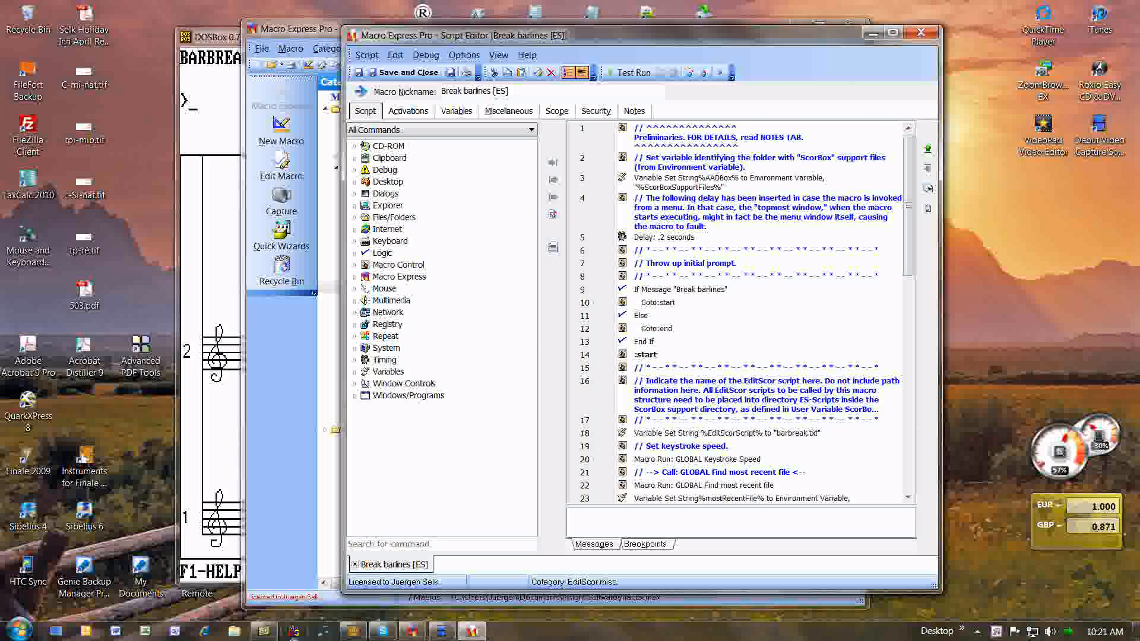
Switch to xplorer², open barbreak.txt from the ES-Scripts folder, examine the script through its end and close it.
{"action": "left_click", "coordinate": [263, 630]}
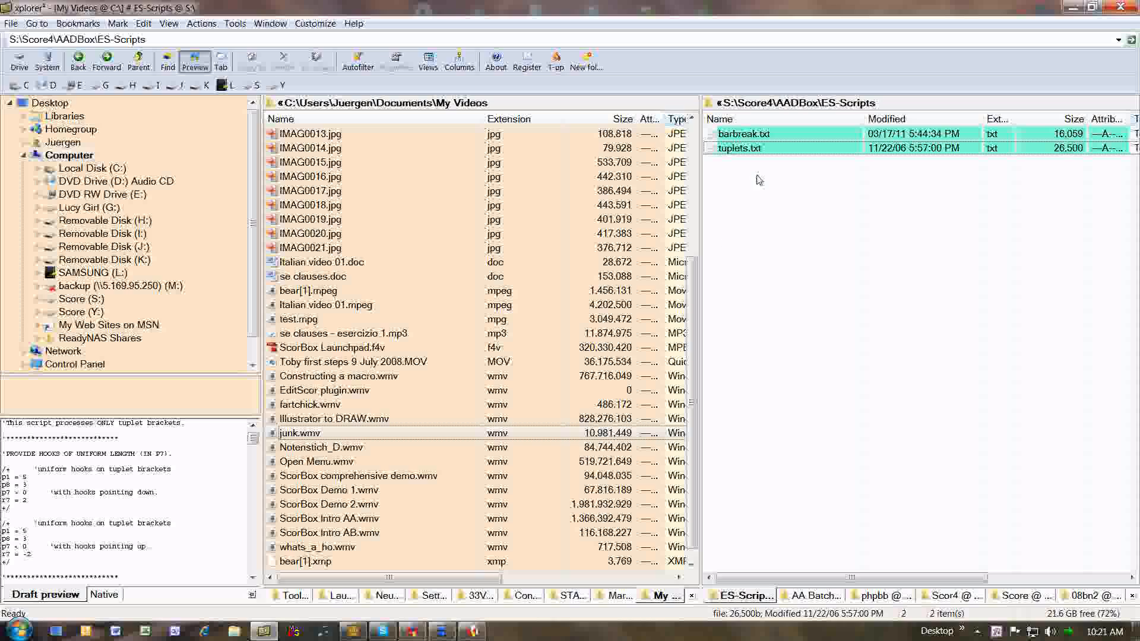
{"action": "double_click", "coordinate": [742, 134]}
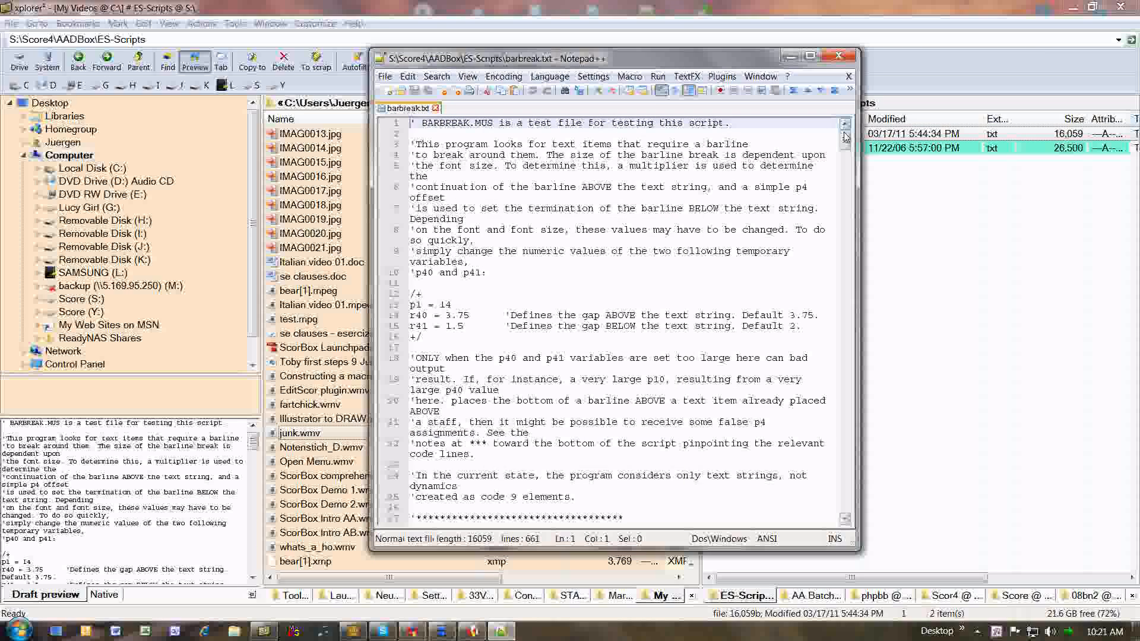
{"action": "left_click_drag", "start_coordinate": [843, 143], "coordinate": [845, 503]}
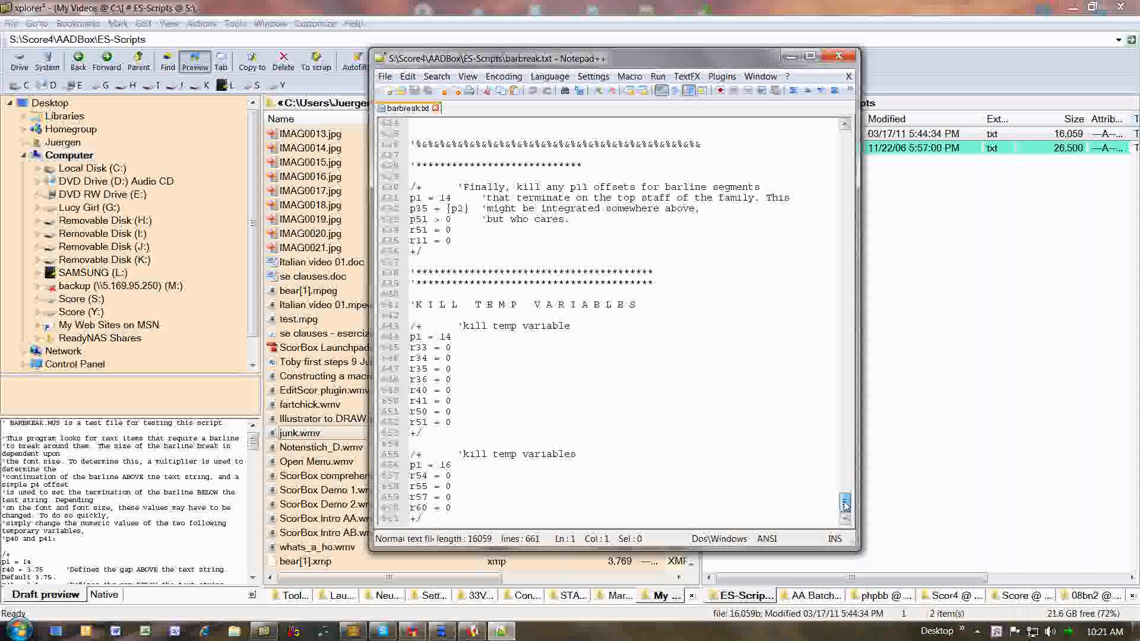
{"action": "key", "text": "ctrl+End"}
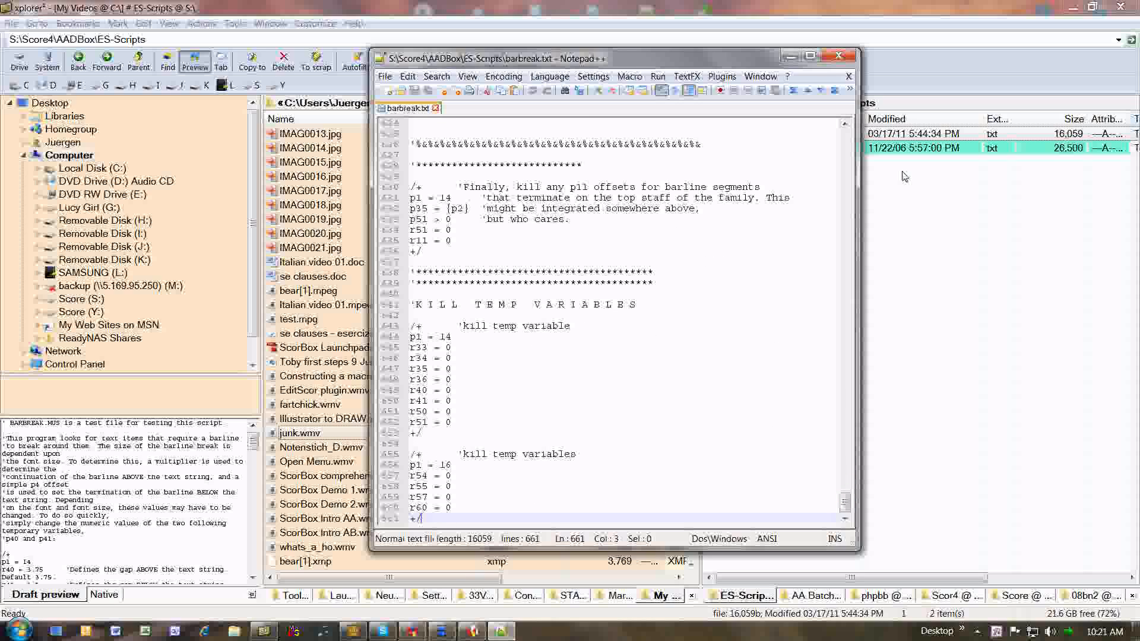
{"action": "left_click", "coordinate": [841, 56]}
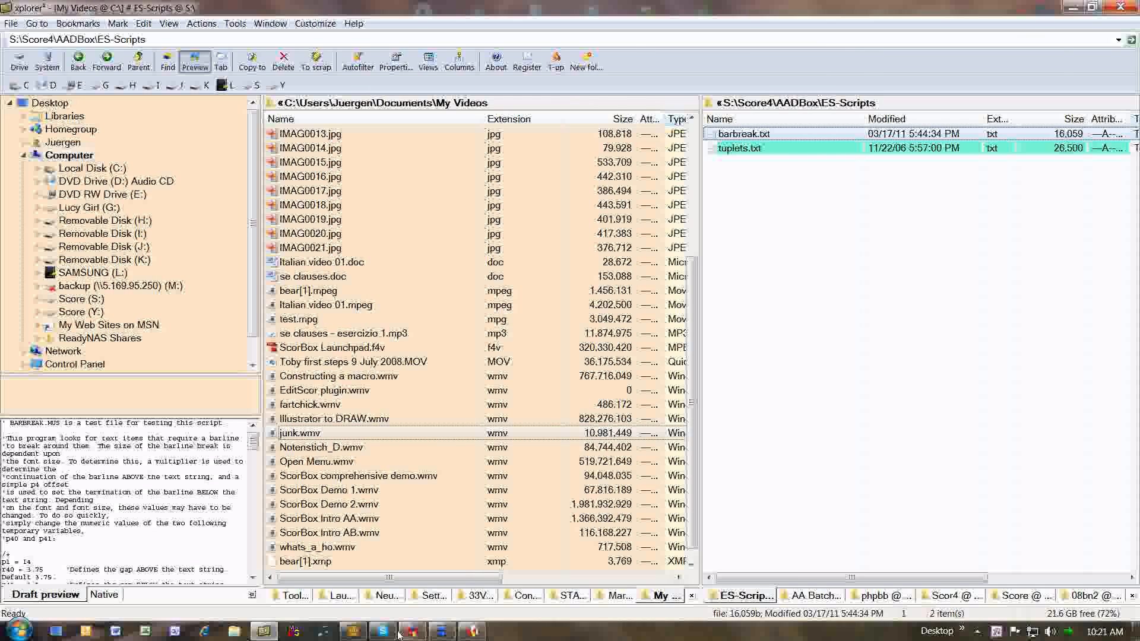
Switch back to SCORE in DOSBox and open TUPLETS.MUS from the AA Scripts folder.
{"action": "left_click", "coordinate": [356, 632]}
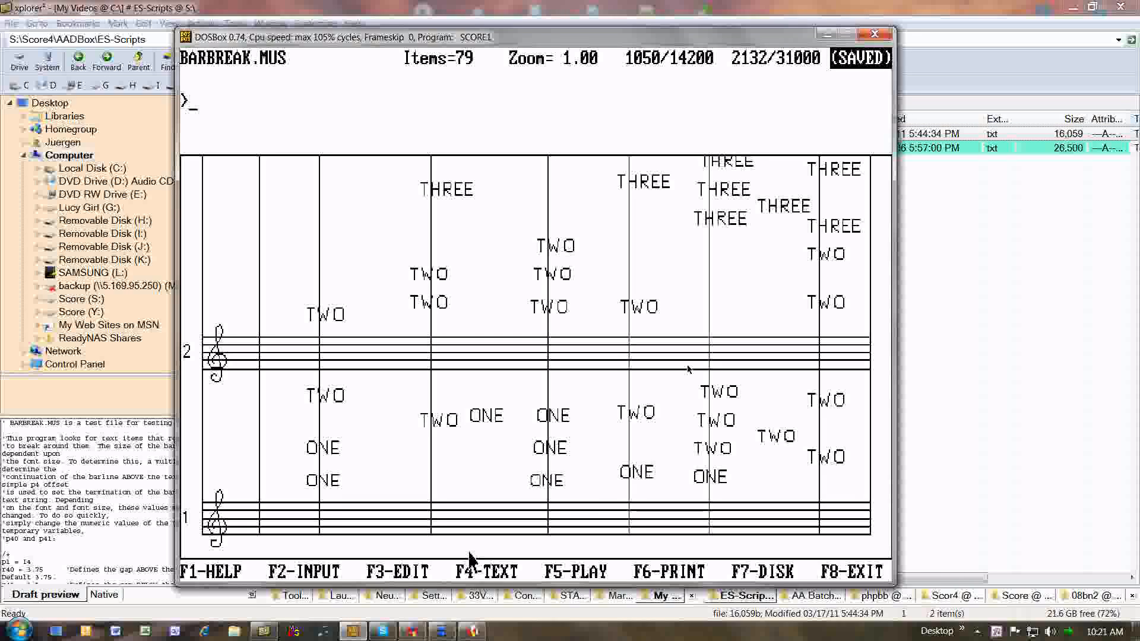
{"action": "key", "text": "ctrl+o"}
{"action": "key", "text": "Return"}
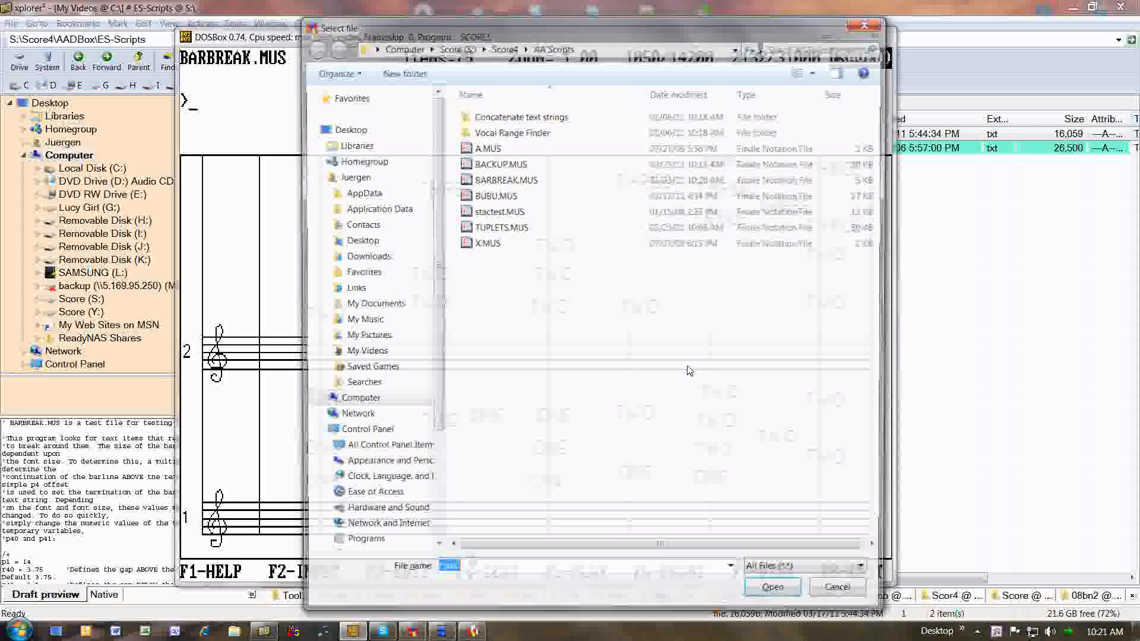
{"action": "left_click", "coordinate": [502, 227]}
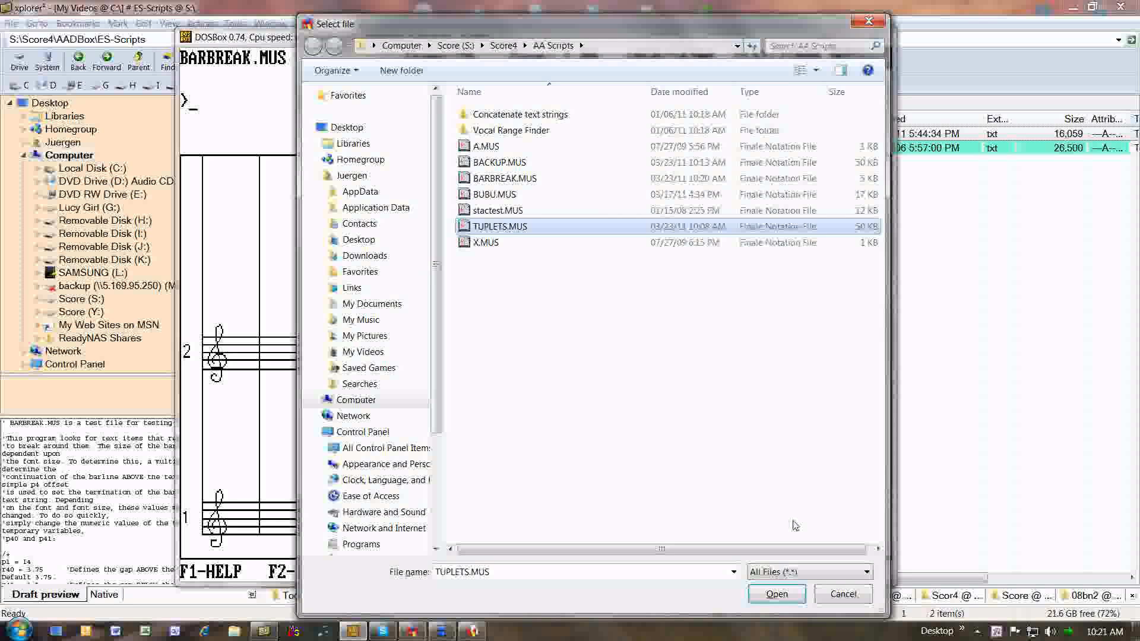
{"action": "left_click", "coordinate": [794, 591]}
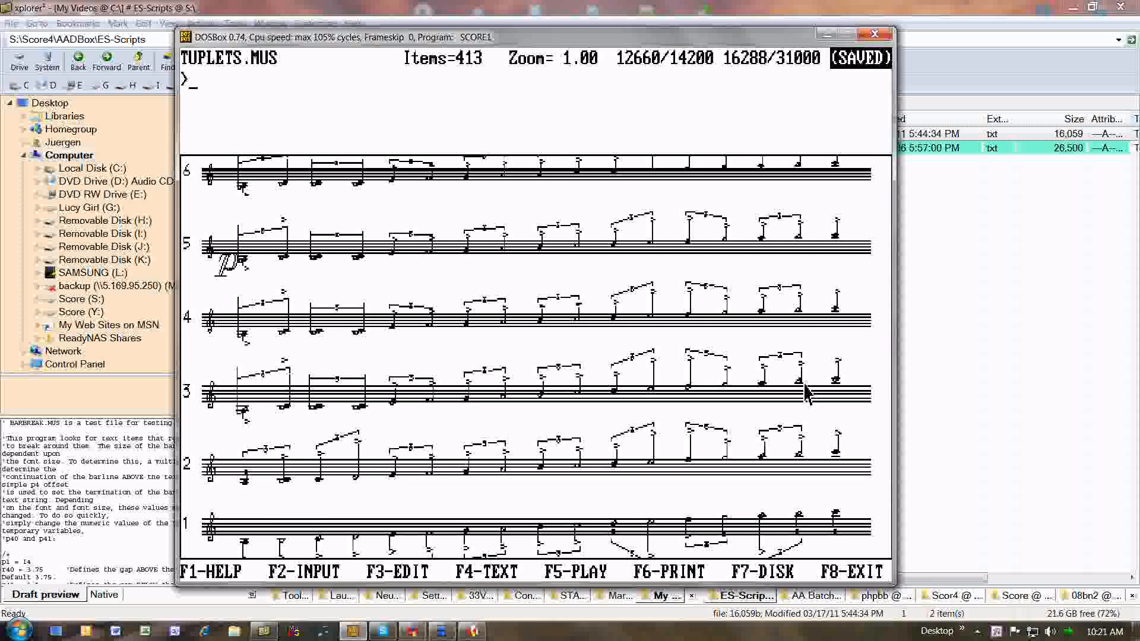
Load the backup file tuplets.bak with the g command.
{"action": "type", "text": "g tuplte"}
{"action": "key", "text": "BackSpace"}
{"action": "key", "text": "BackSpace"}
{"action": "type", "text": "est.mu"}
{"action": "key", "text": "BackSpace"}
{"action": "key", "text": "BackSpace"}
{"action": "key", "text": "BackSpace"}
{"action": "key", "text": "BackSpace"}
{"action": "key", "text": "BackSpace"}
{"action": "type", "text": "ts.bak"}
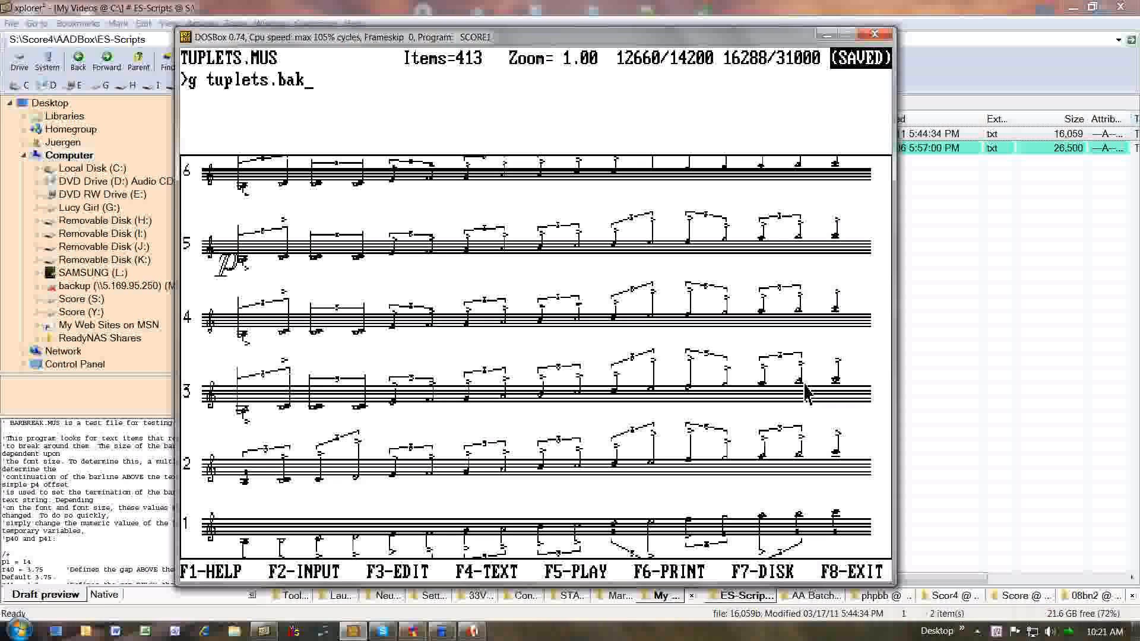
{"action": "key", "text": "Return"}
Save the loaded backup over tuplets.mus with the sa command.
{"action": "type", "text": "s"}
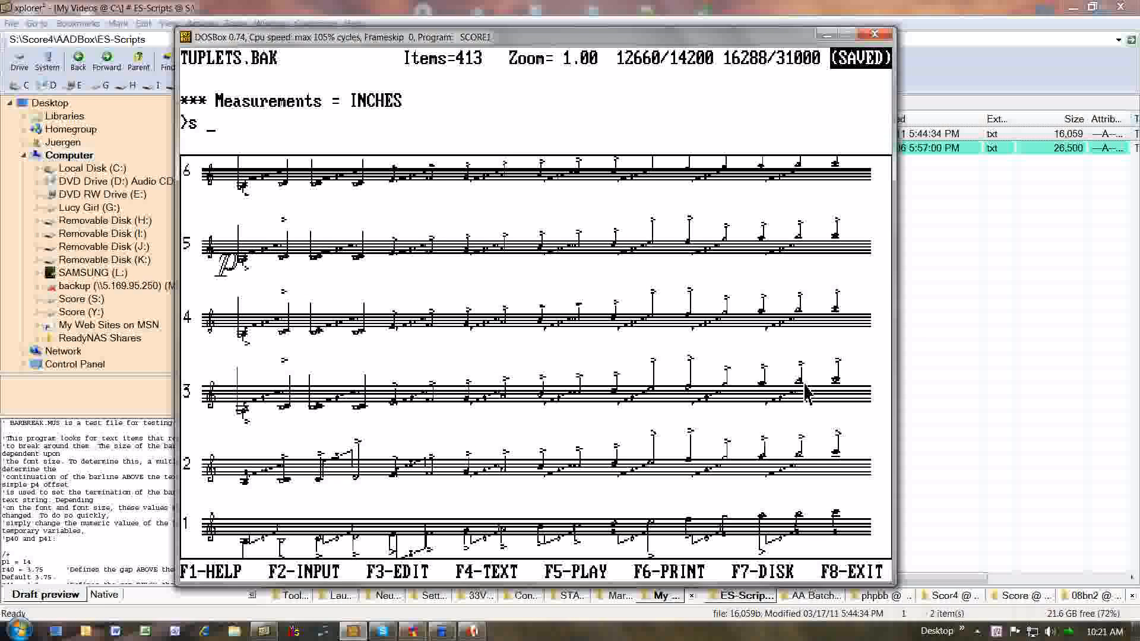
{"action": "type", "text": "a tuplets"}
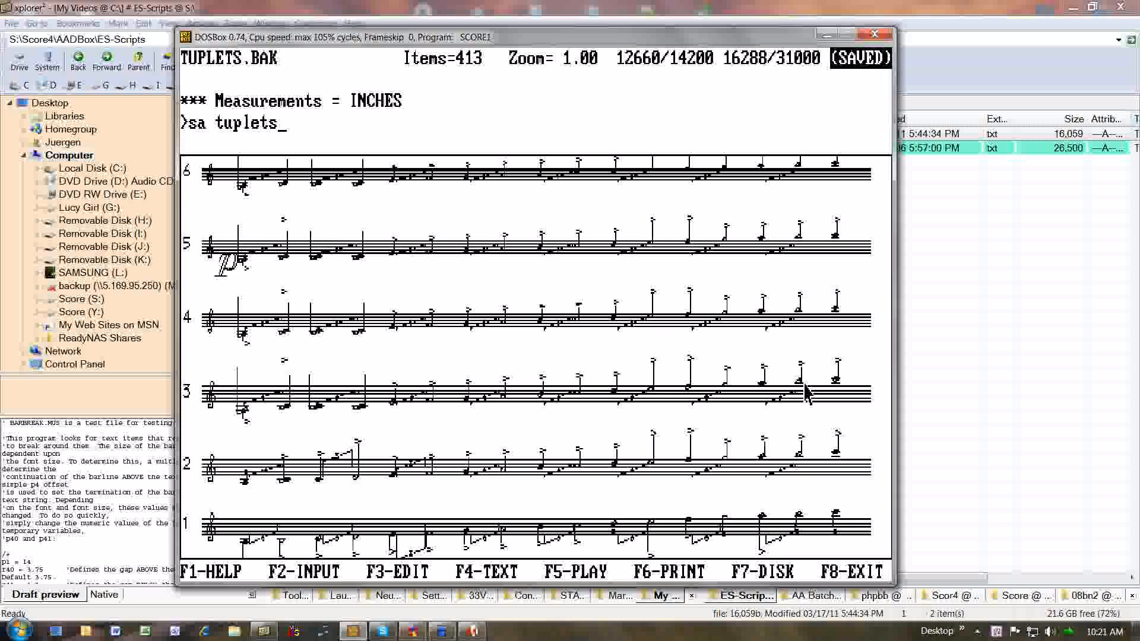
{"action": "type", "text": ".mus"}
{"action": "key", "text": "Return"}
{"action": "key", "text": "y"}
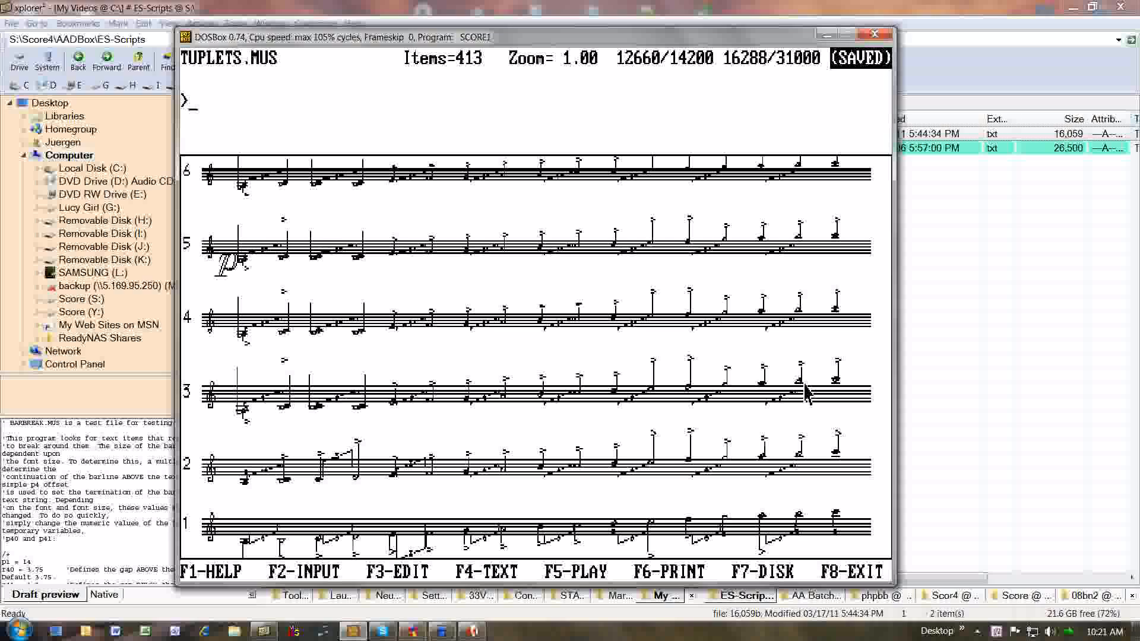
Move the fifth tuplet's bracket on staff 4 down below the staff, to vertical positions -8.00 and -2.00.
{"action": "key", "text": "Page_Up"}
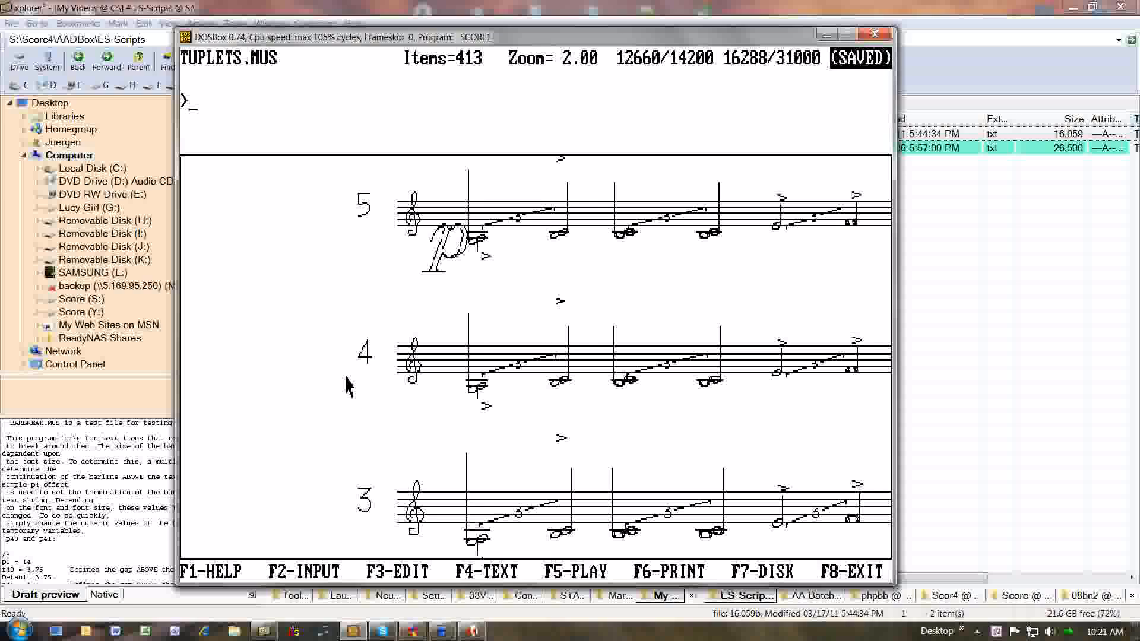
{"action": "key", "text": "Down"}
{"action": "key", "text": "Right"}
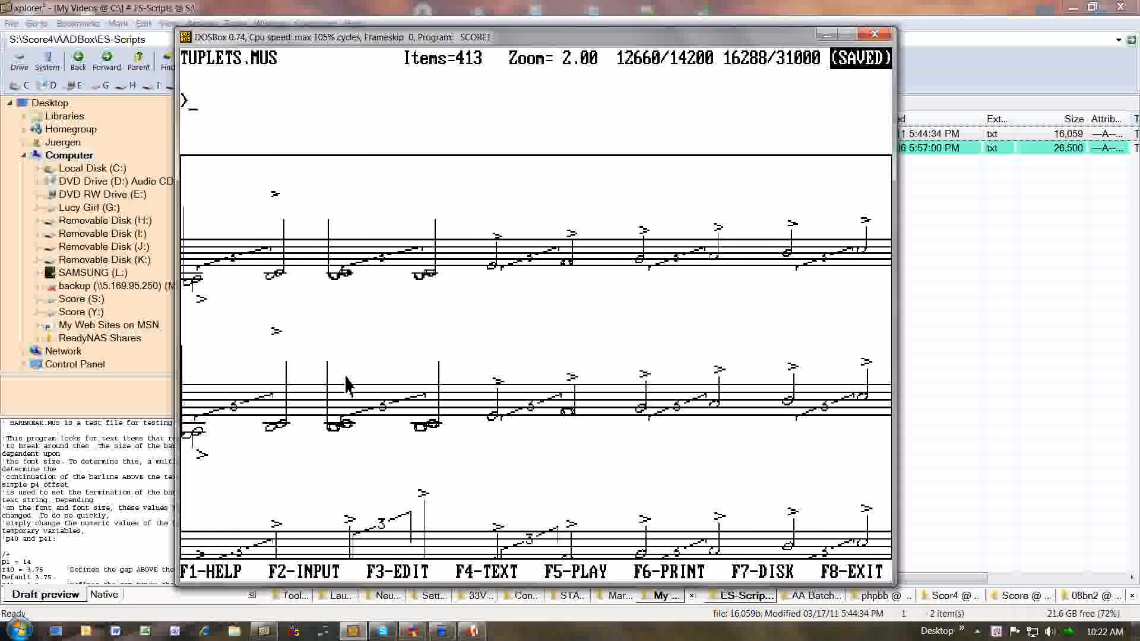
{"action": "key", "text": "Right"}
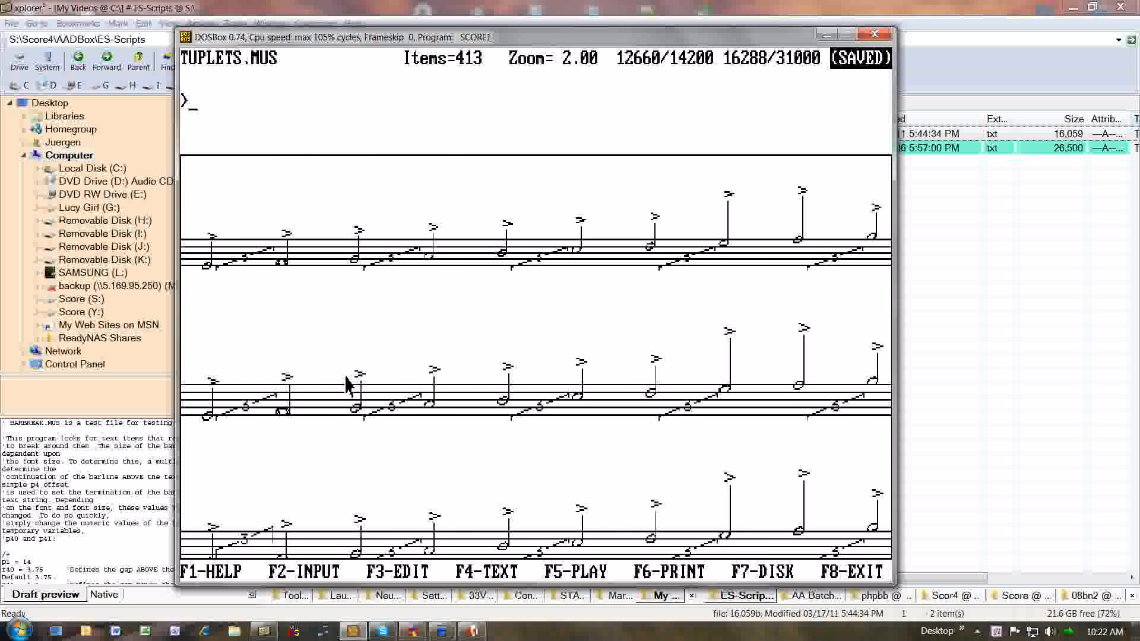
{"action": "left_click", "coordinate": [536, 298]}
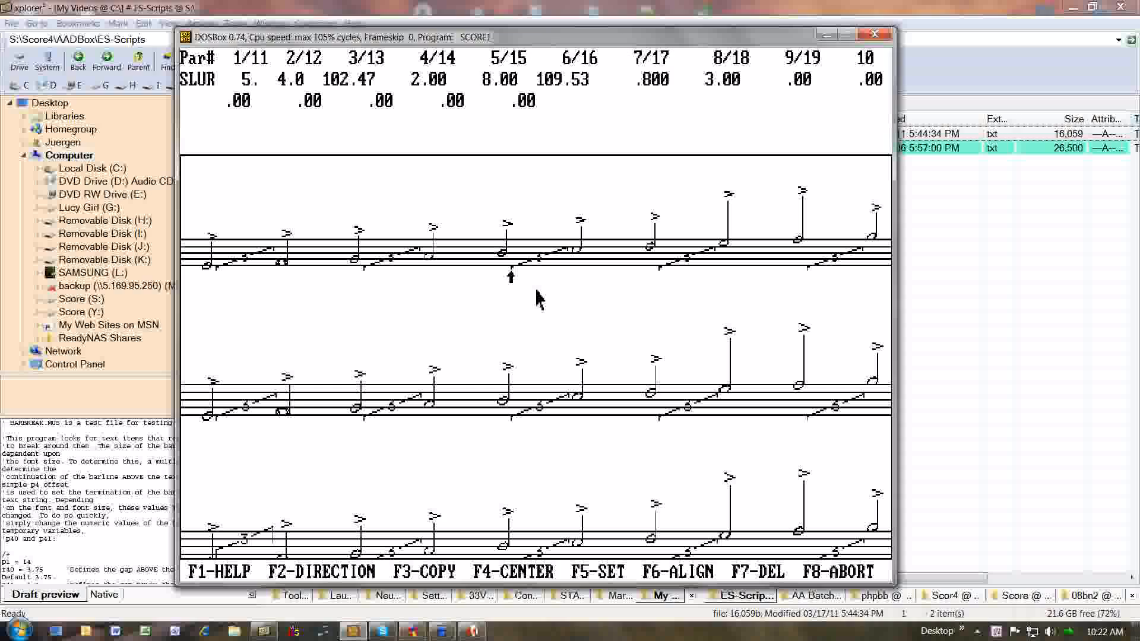
{"action": "key", "text": "Down"}
{"action": "key", "text": "Down"}
{"action": "key", "text": "Down"}
{"action": "key", "text": "Down"}
{"action": "key", "text": "Down"}
{"action": "key", "text": "Down"}
{"action": "key", "text": "Down"}
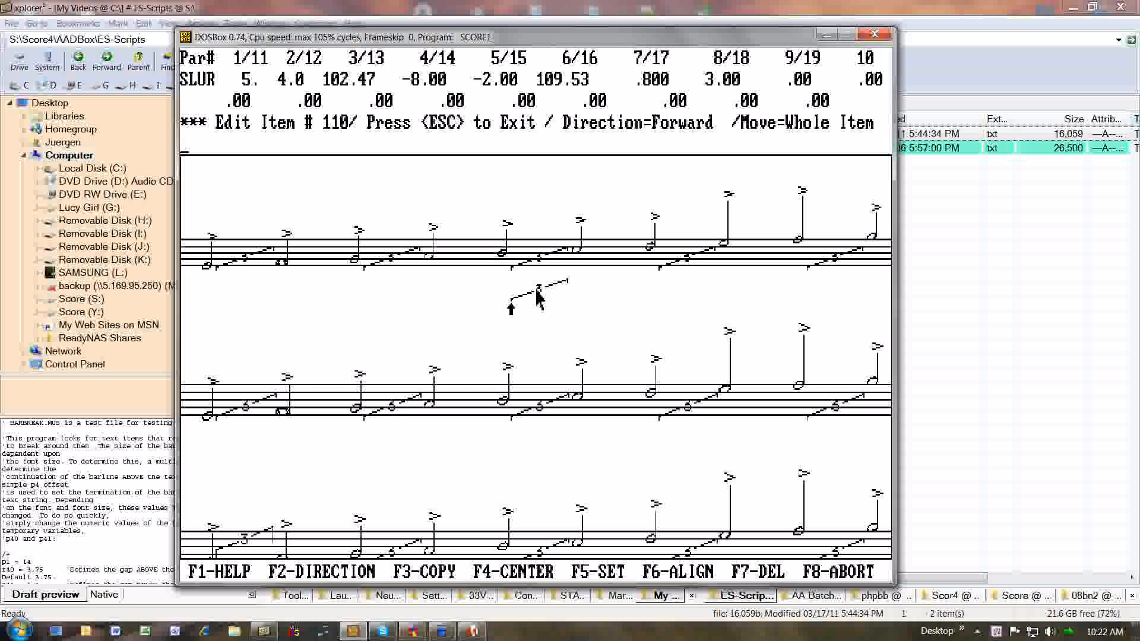
{"action": "key", "text": "Escape"}
{"action": "key", "text": "Escape"}
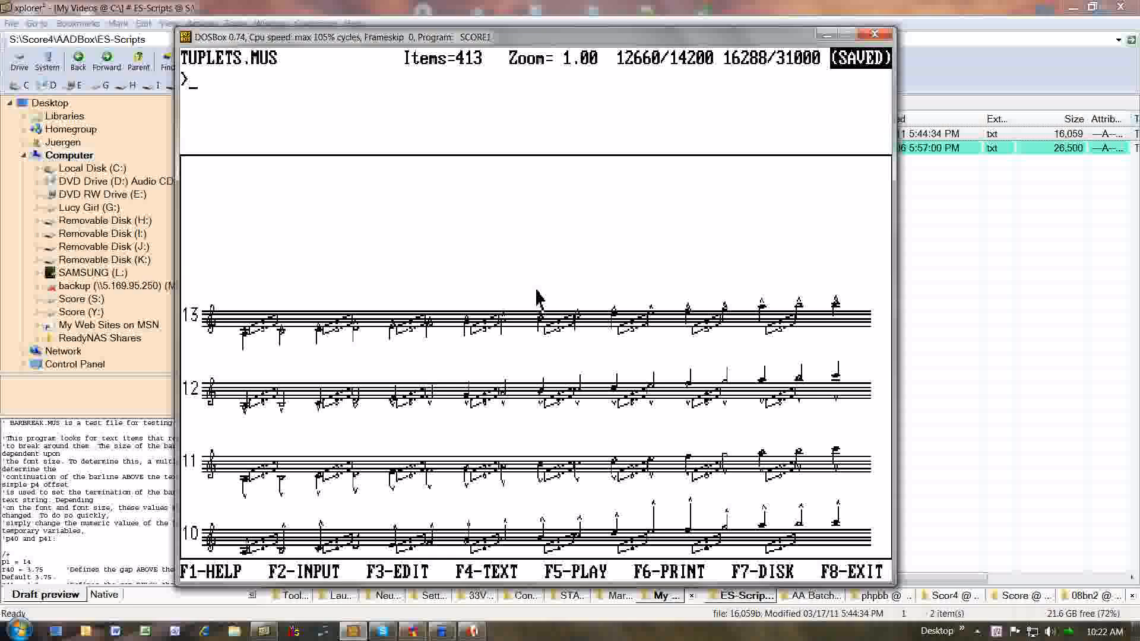
Move the fourth tuplet's lower bracket on staff 11 down to vertical positions -13.00 and -7.00.
{"action": "right_click", "coordinate": [488, 499]}
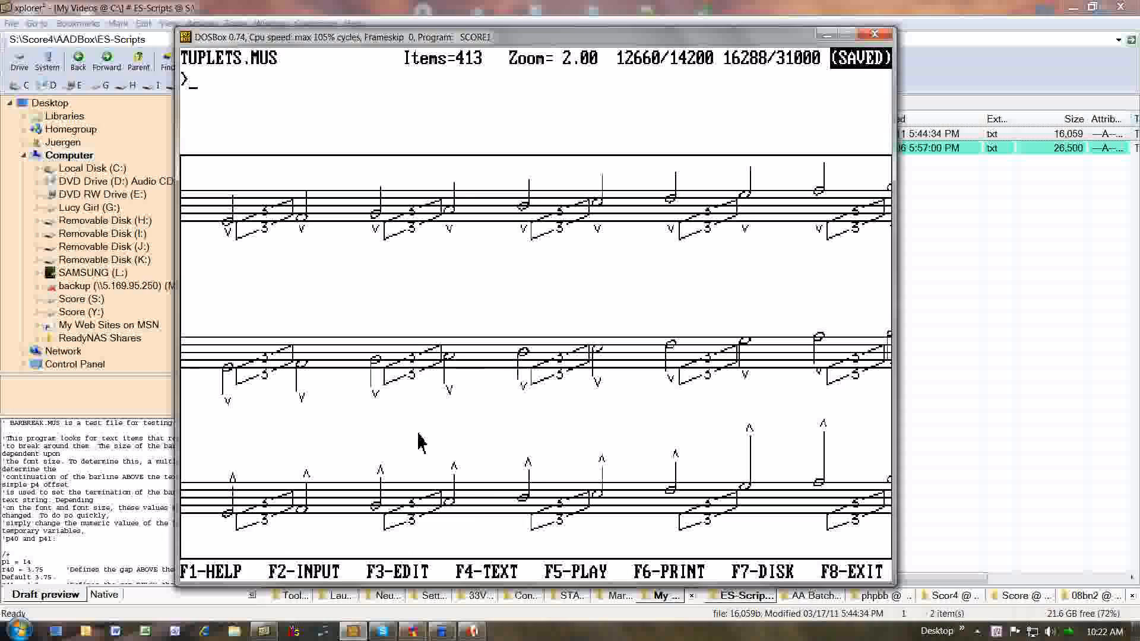
{"action": "left_click", "coordinate": [392, 404]}
{"action": "key", "text": "Down"}
{"action": "key", "text": "Down"}
{"action": "key", "text": "Down"}
{"action": "key", "text": "Down"}
{"action": "key", "text": "Down"}
{"action": "key", "text": "Down"}
{"action": "key", "text": "Down"}
{"action": "key", "text": "Down"}
{"action": "key", "text": "Down"}
{"action": "key", "text": "Down"}
{"action": "key", "text": "Down"}
{"action": "key", "text": "Down"}
{"action": "key", "text": "Down"}
{"action": "key", "text": "Down"}
{"action": "key", "text": "Down"}
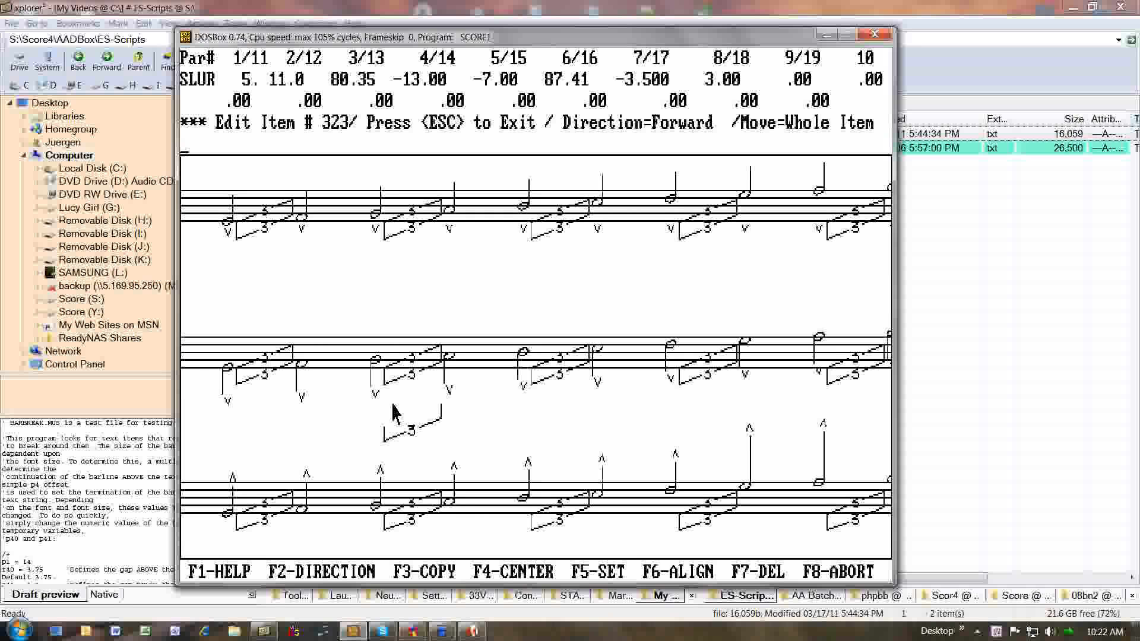
Raise the staff 11 tuplet bracket back to vertical positions 2.00 and 8.00 and exit item editing.
{"action": "key", "text": "Up"}
{"action": "key", "text": "Up"}
{"action": "key", "text": "Up"}
{"action": "key", "text": "Up"}
{"action": "key", "text": "Up"}
{"action": "key", "text": "Up"}
{"action": "key", "text": "Up"}
{"action": "key", "text": "Up"}
{"action": "key", "text": "Up"}
{"action": "key", "text": "Up"}
{"action": "key", "text": "Up"}
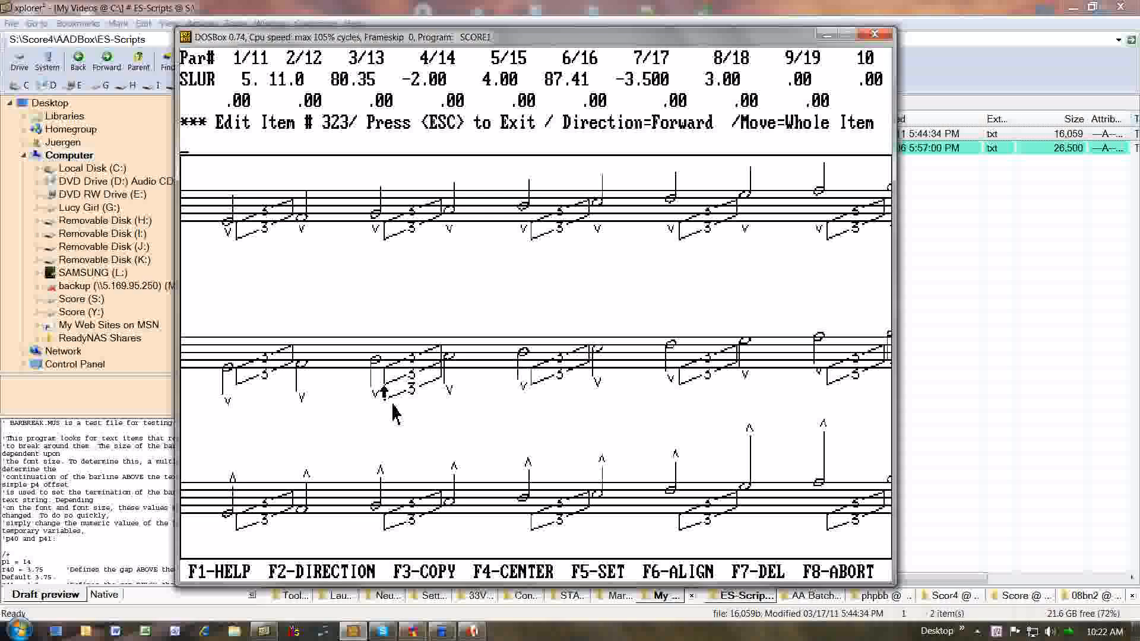
{"action": "key", "text": "Up"}
{"action": "key", "text": "Up"}
{"action": "key", "text": "Up"}
{"action": "key", "text": "Up"}
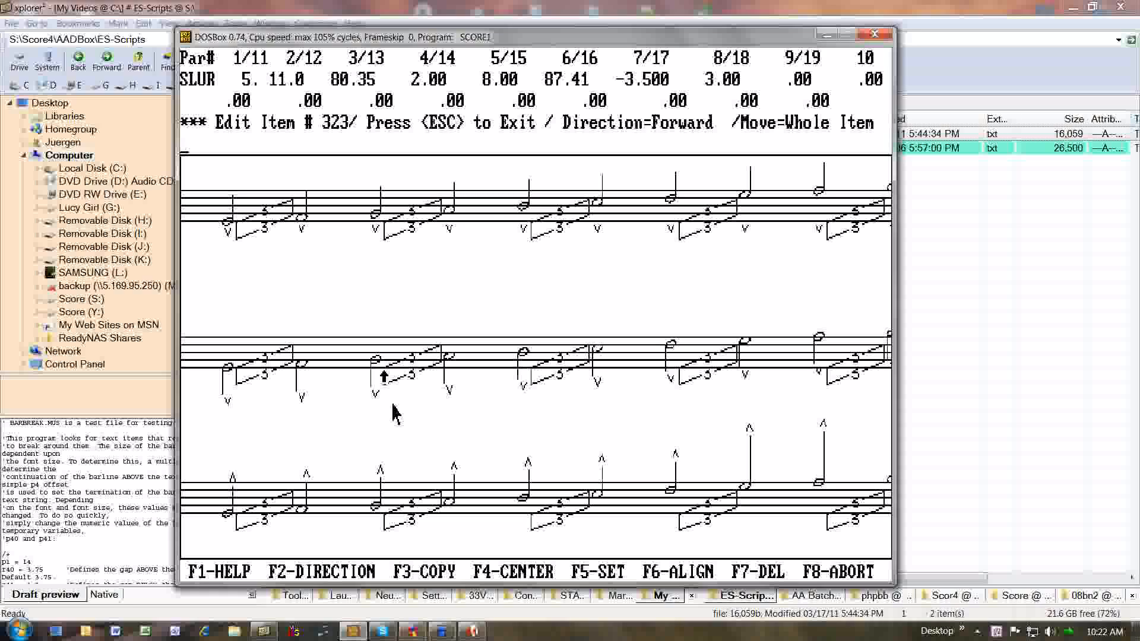
{"action": "key", "text": "Escape"}
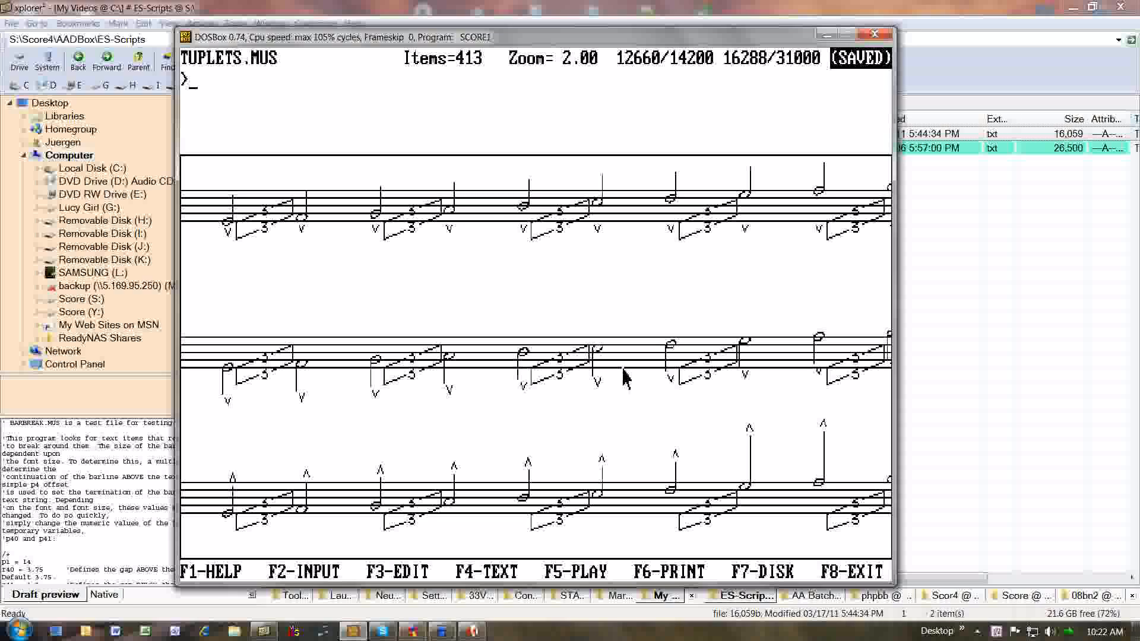
{"action": "key", "text": "Page_Down"}
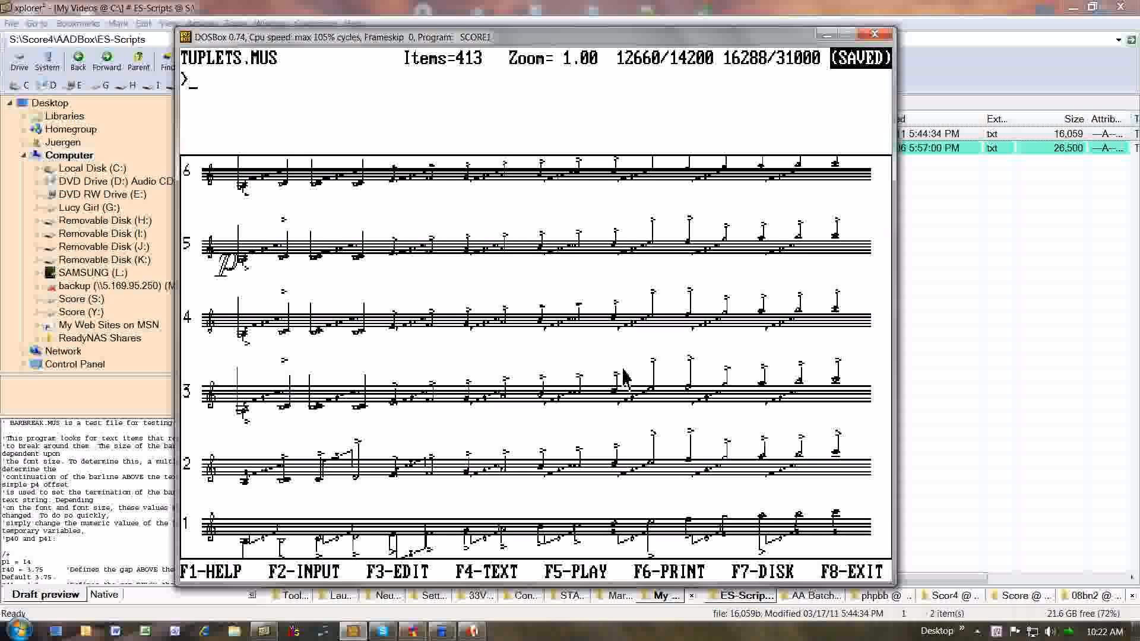
{"action": "key", "text": "Down"}
{"action": "key", "text": "Down"}
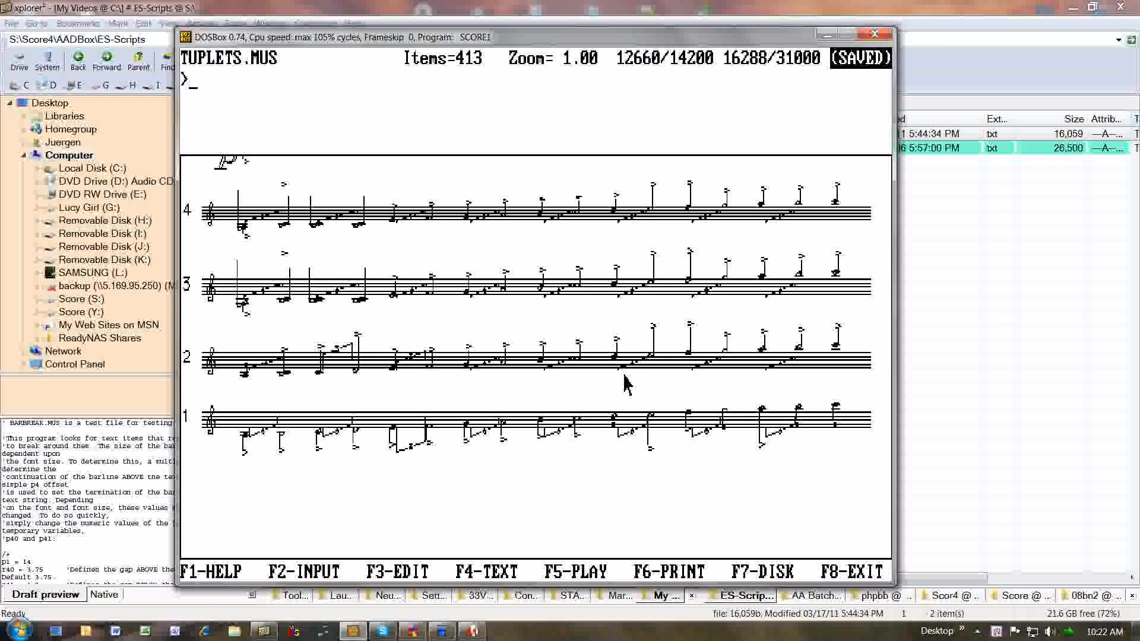
{"action": "key", "text": "super+Tab"}
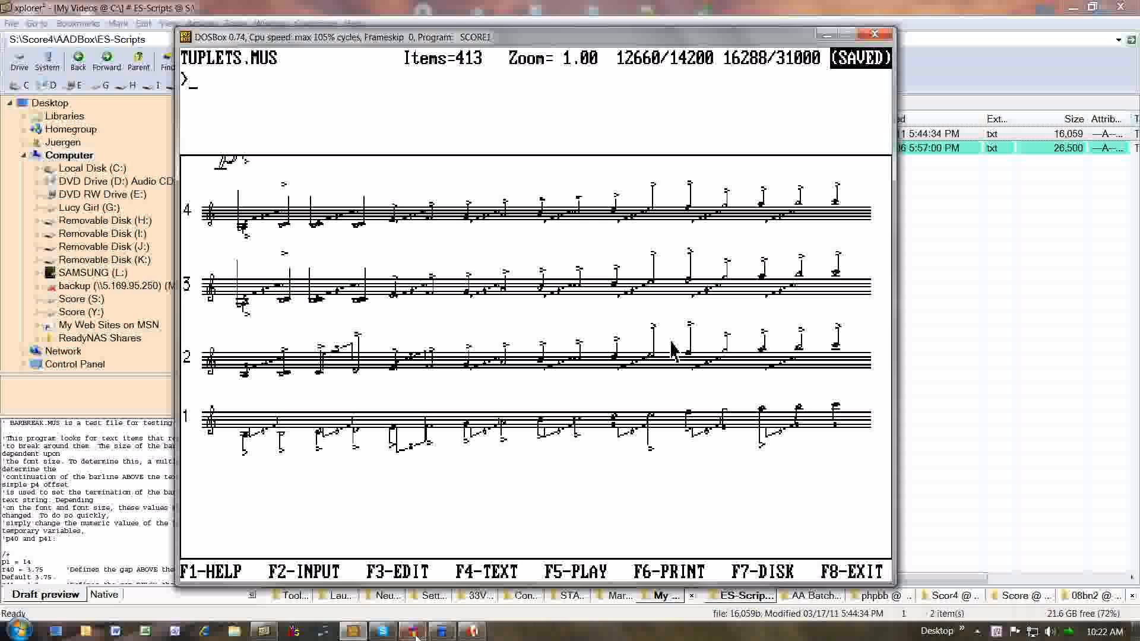
Switch to Macro Express Pro and copy the Break barlines [ES] macro as "Tuplets fix positioning [ES]" with no activation.
{"action": "left_click", "coordinate": [412, 631]}
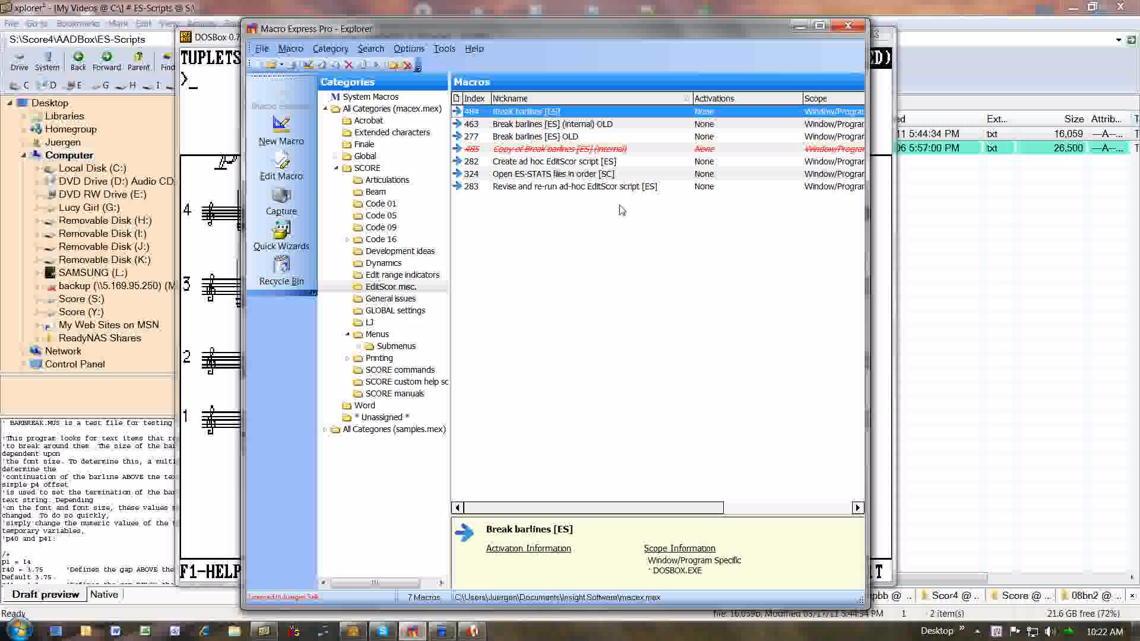
{"action": "right_click", "coordinate": [535, 112]}
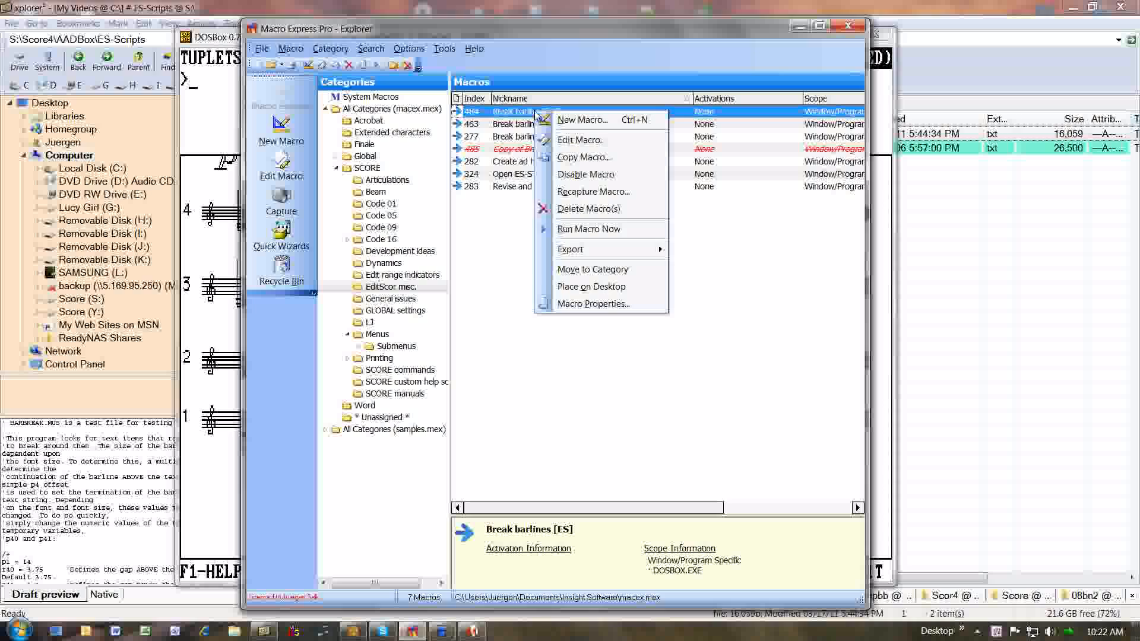
{"action": "left_click", "coordinate": [571, 158]}
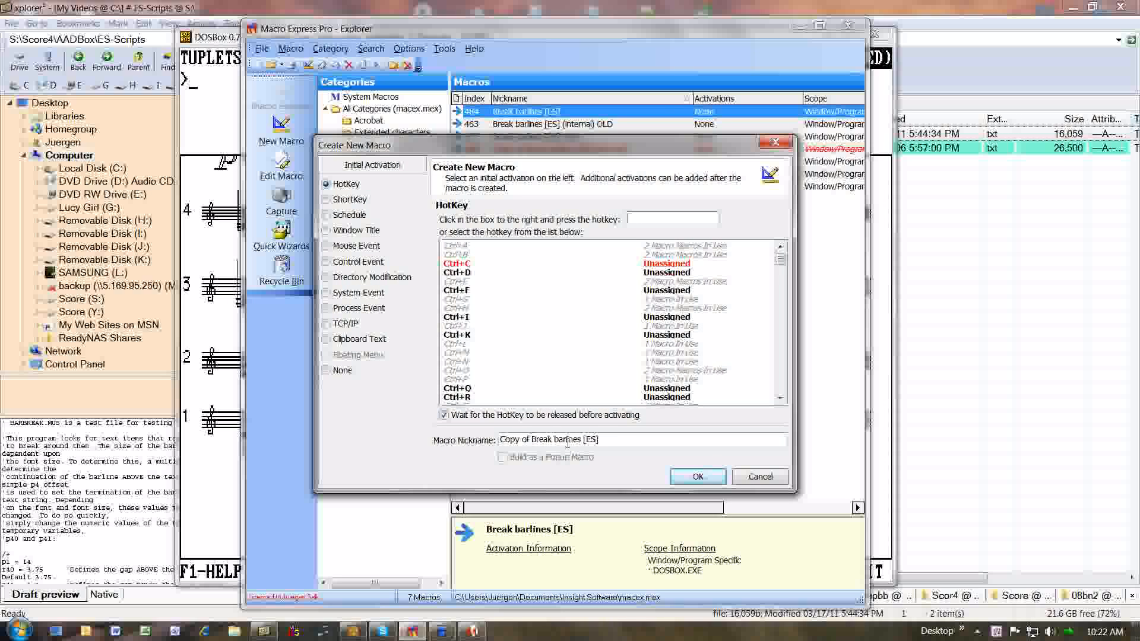
{"action": "left_click_drag", "start_coordinate": [582, 440], "coordinate": [498, 440]}
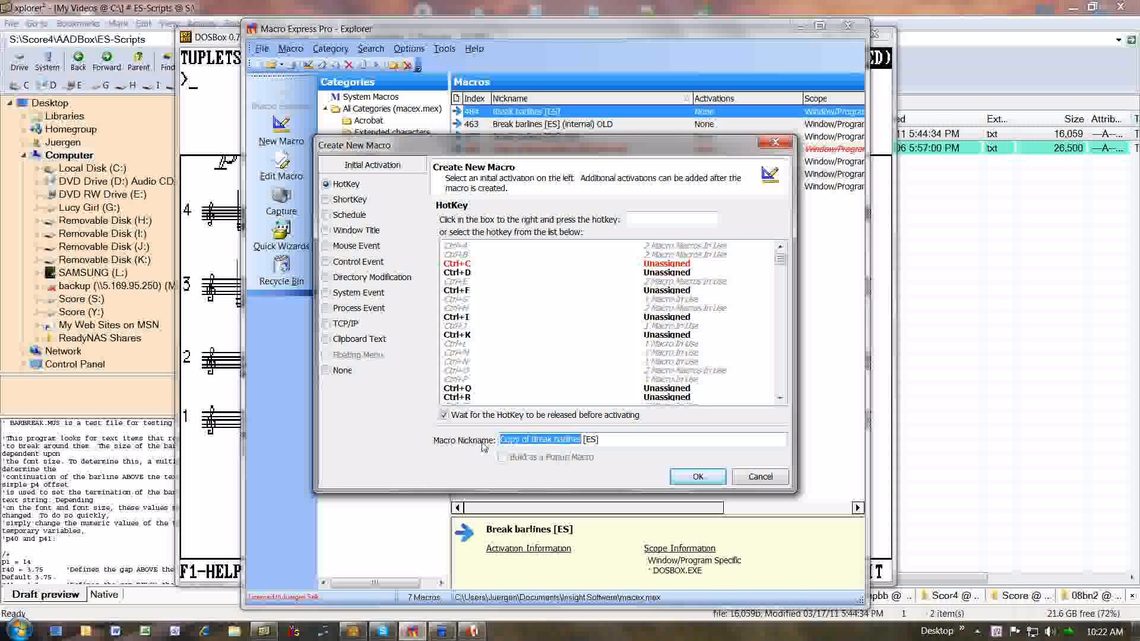
{"action": "type", "text": "Tuplets f"}
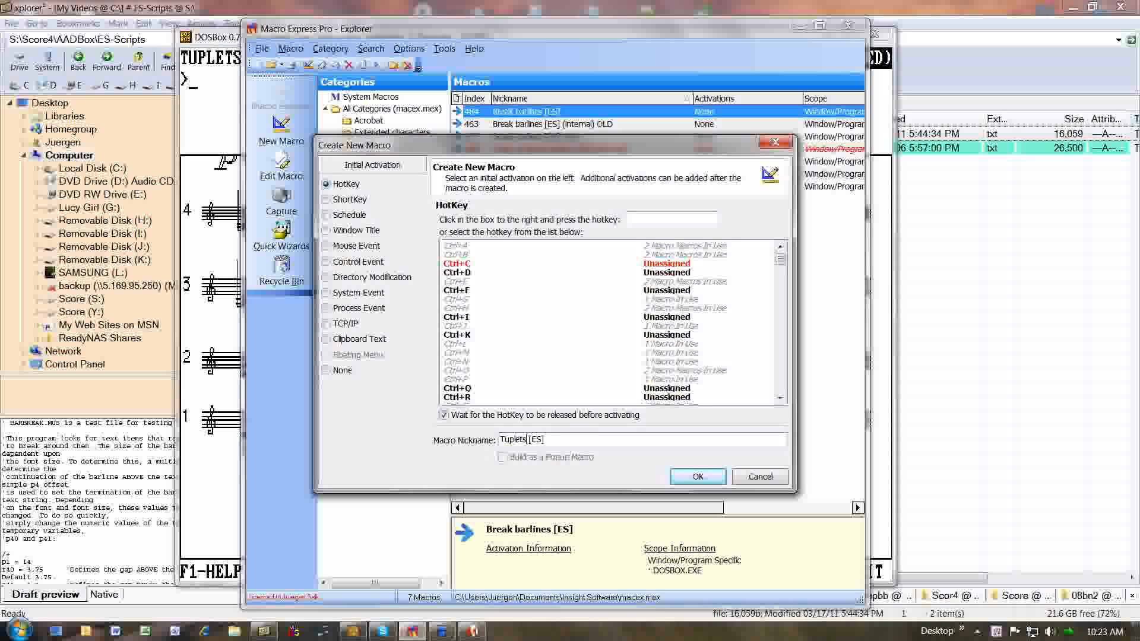
{"action": "type", "text": "ix positioning"}
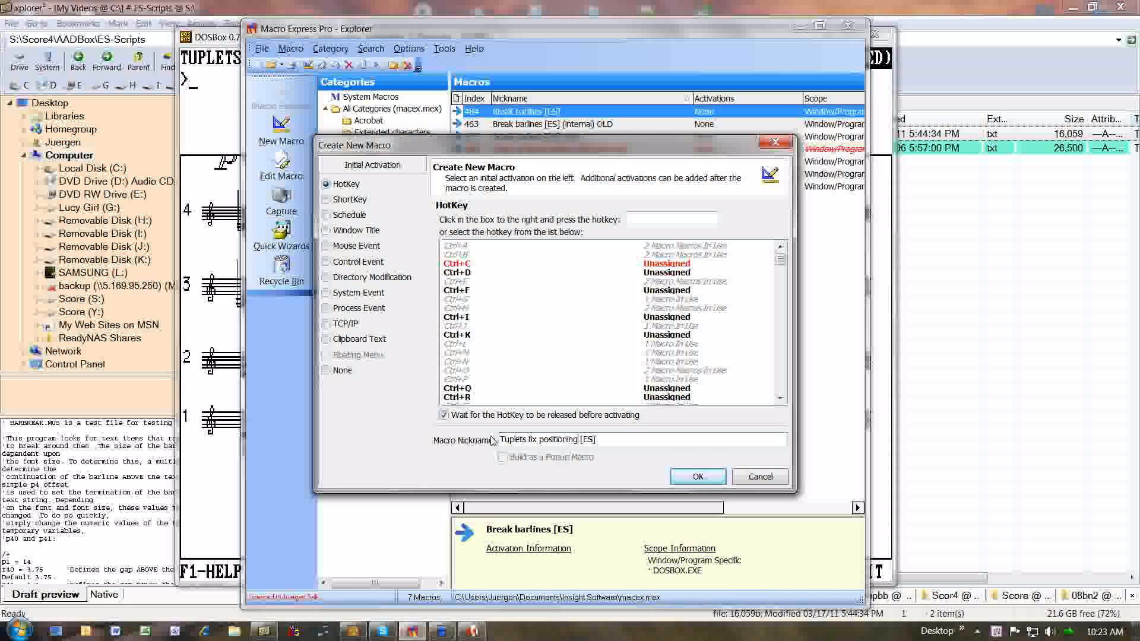
{"action": "left_click", "coordinate": [342, 371]}
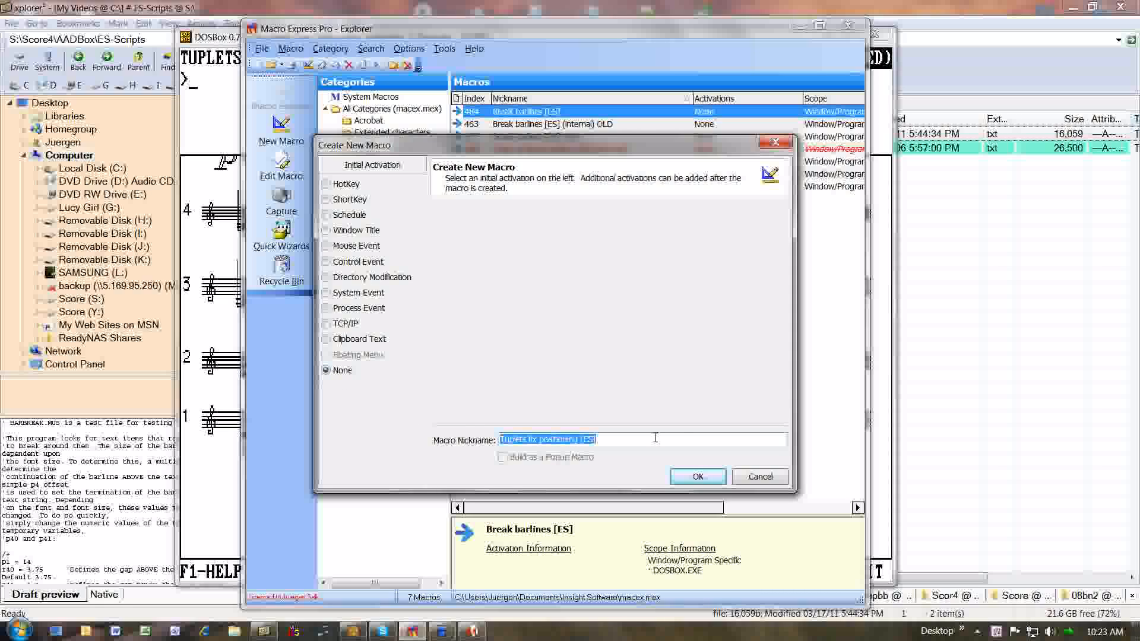
{"action": "left_click", "coordinate": [710, 480]}
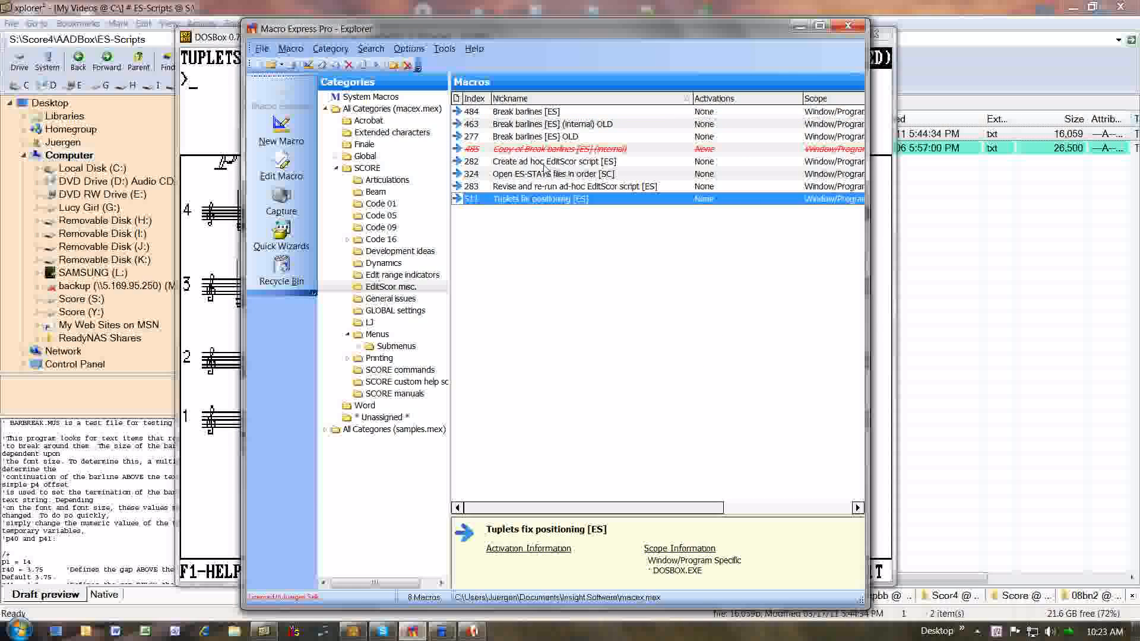
Open the Tuplets fix positioning [ES] macro for editing, read its notes and return to its script.
{"action": "double_click", "coordinate": [538, 205]}
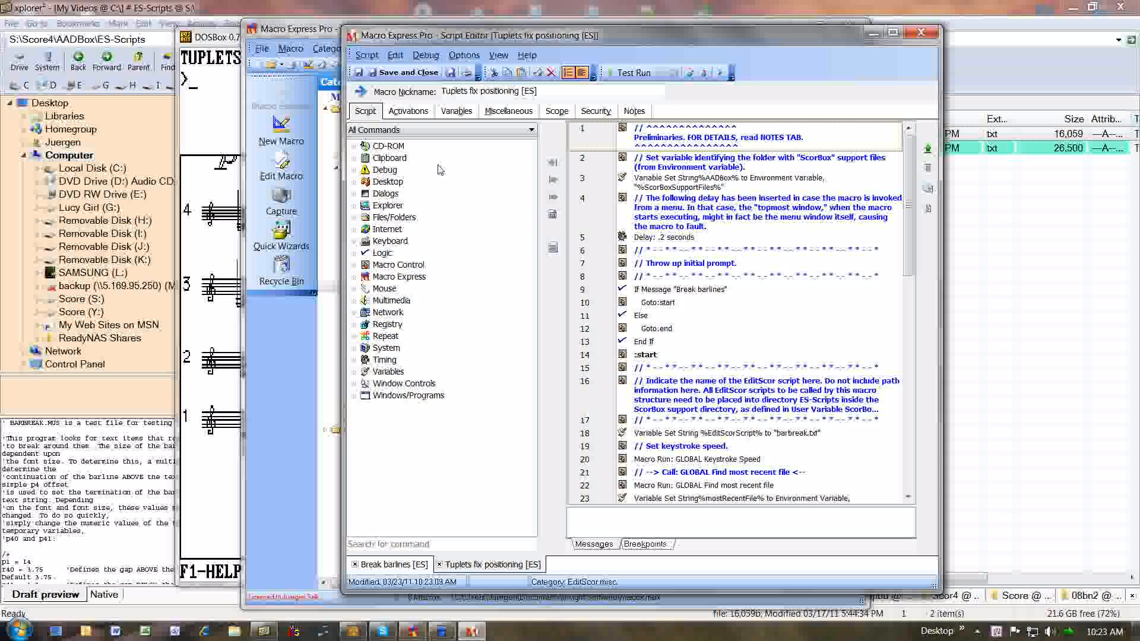
{"action": "left_click", "coordinate": [640, 114]}
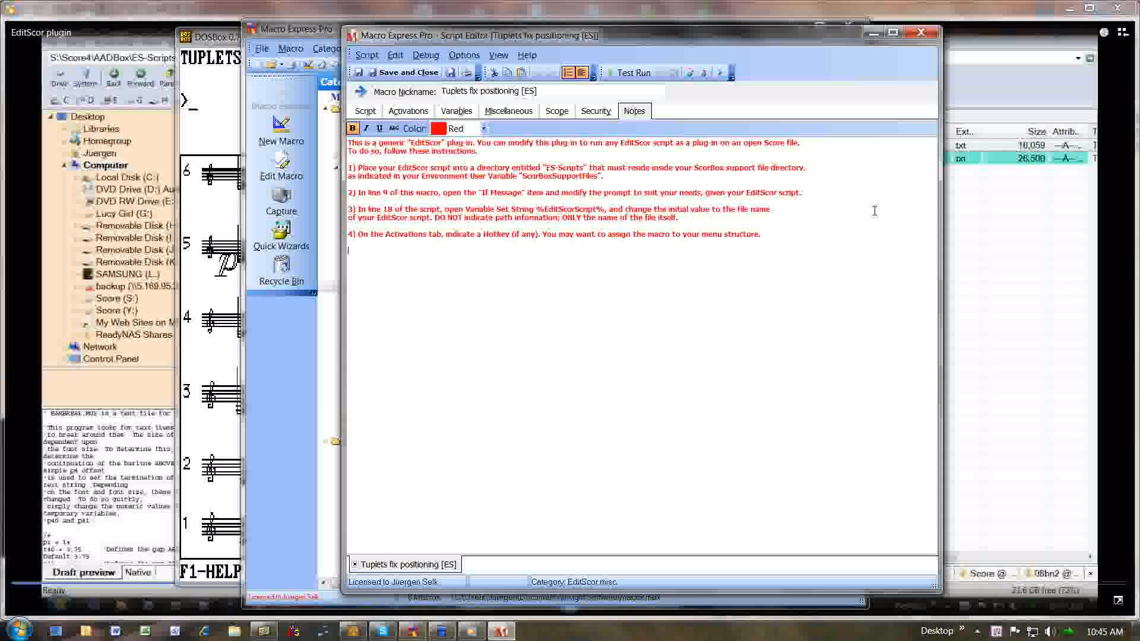
{"action": "left_click", "coordinate": [365, 112]}
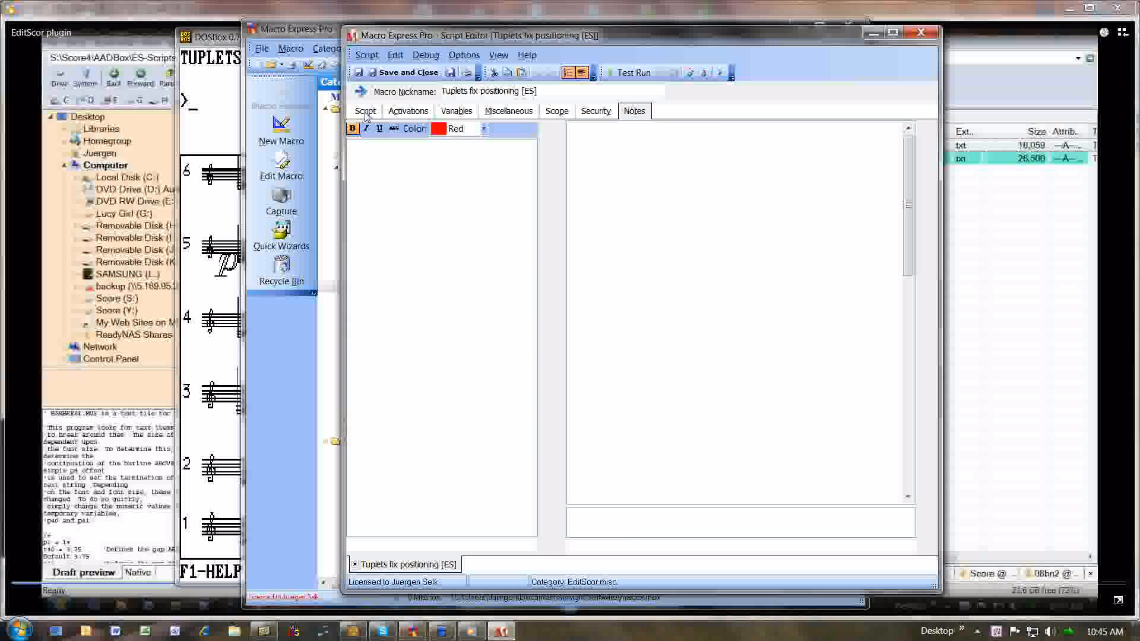
Open the If Message command in line 9 and change its caption to "Fix tuplet positioning".
{"action": "left_click", "coordinate": [651, 291]}
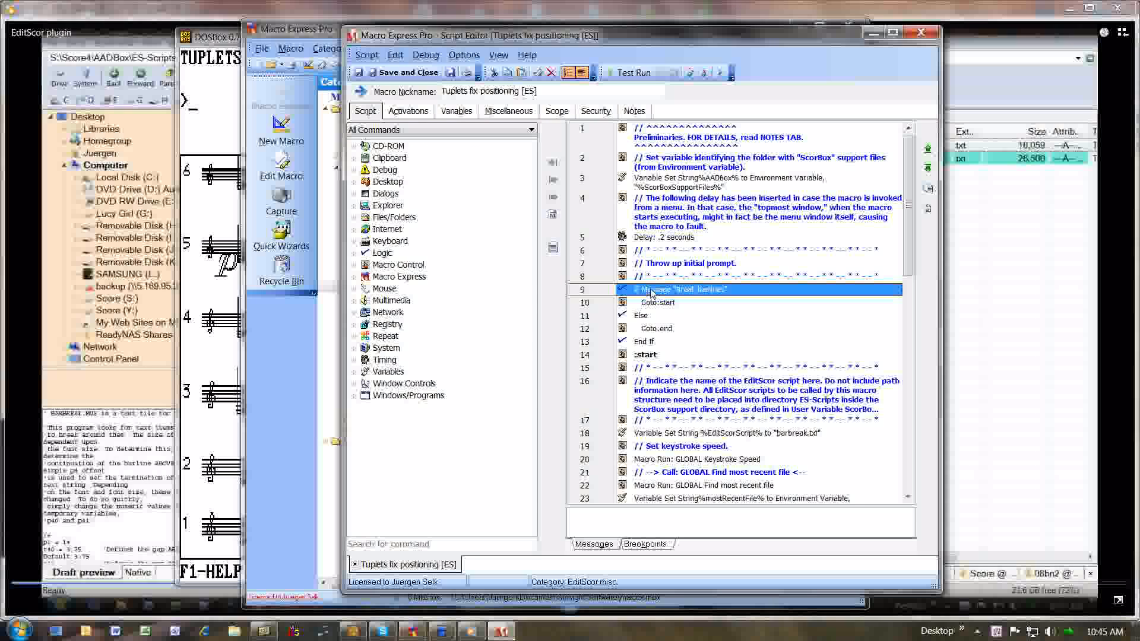
{"action": "double_click", "coordinate": [651, 291]}
{"action": "left_click_drag", "start_coordinate": [543, 276], "coordinate": [399, 289]}
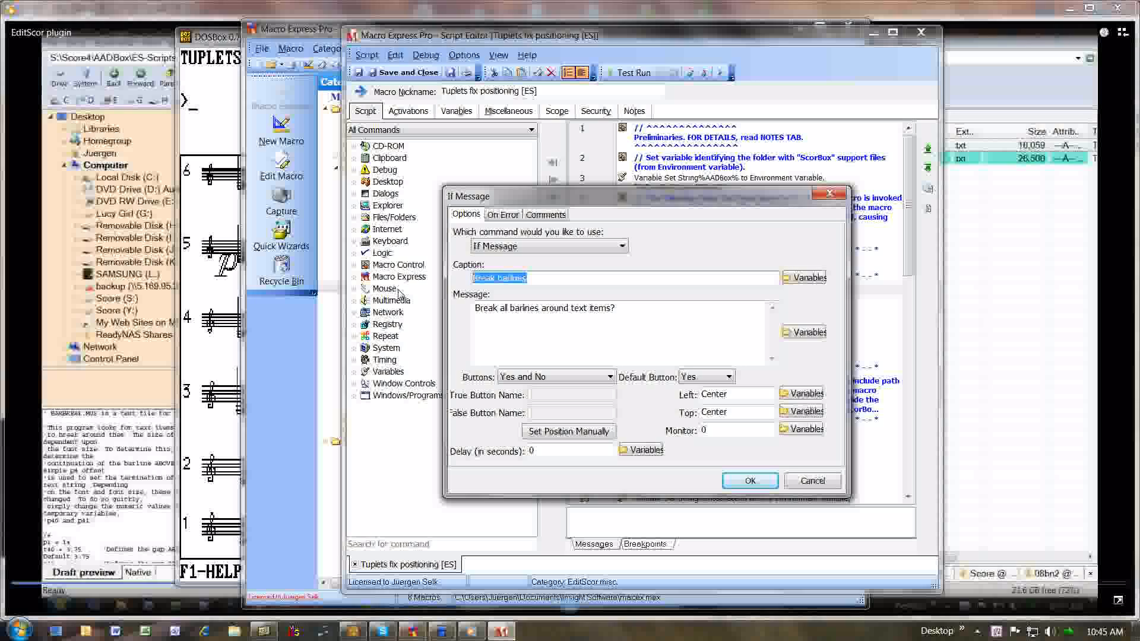
{"action": "type", "text": "F"}
{"action": "type", "text": "ix "}
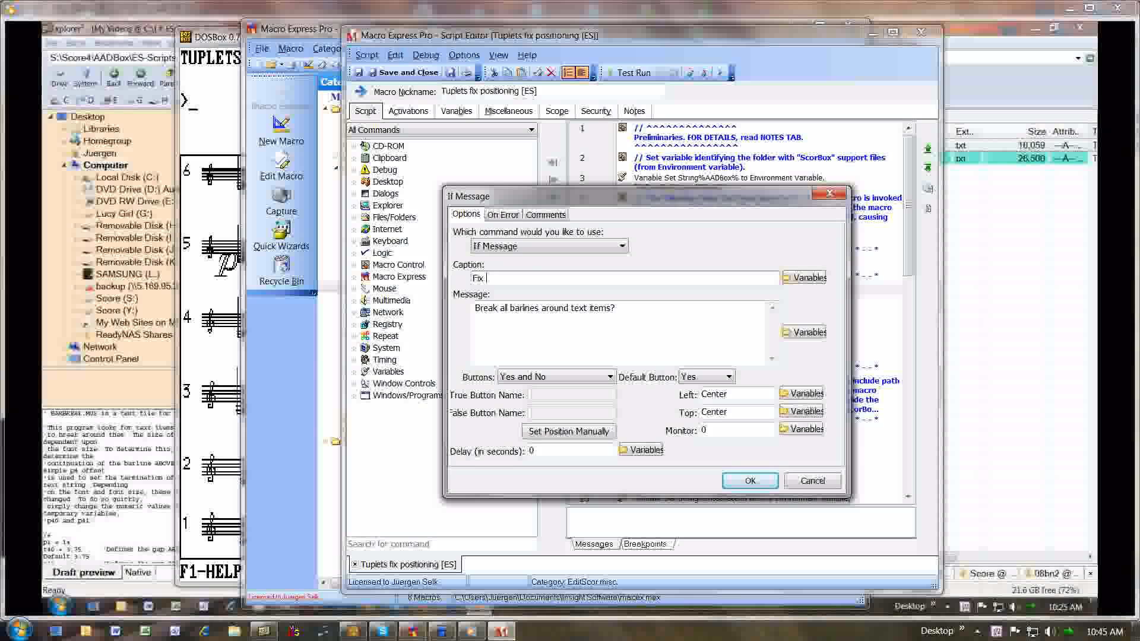
{"action": "type", "text": "tuplet positioning"}
Set the prompt's message to "Fix the positioning of all tuplet brackets?" and accept the edited If Message command.
{"action": "left_click_drag", "start_coordinate": [610, 311], "coordinate": [450, 315]}
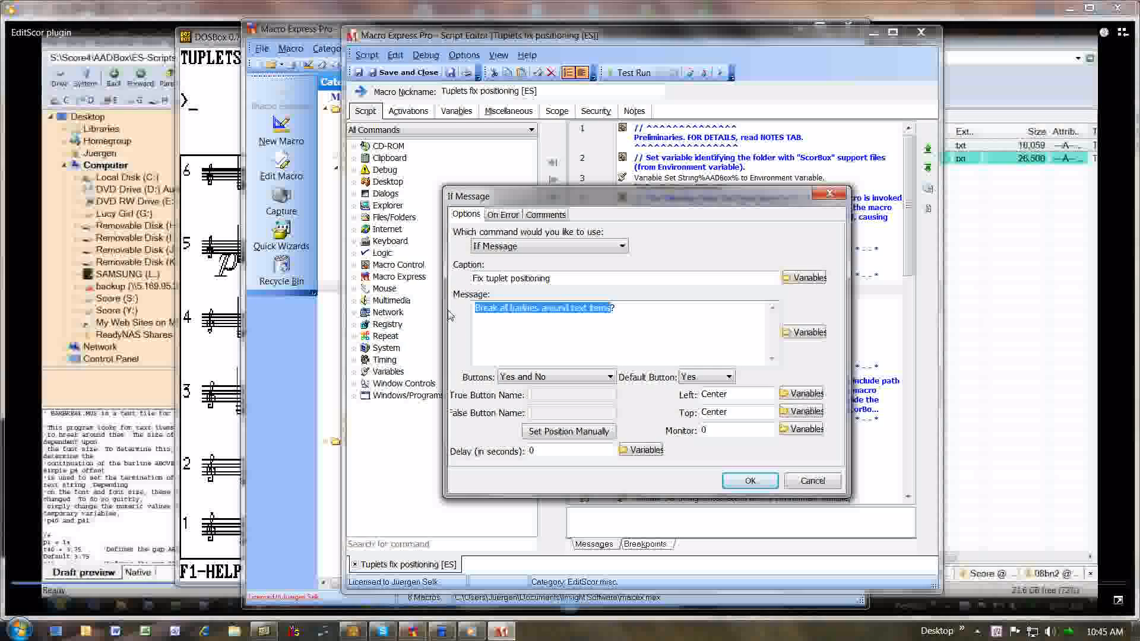
{"action": "type", "text": "Fix the posit"}
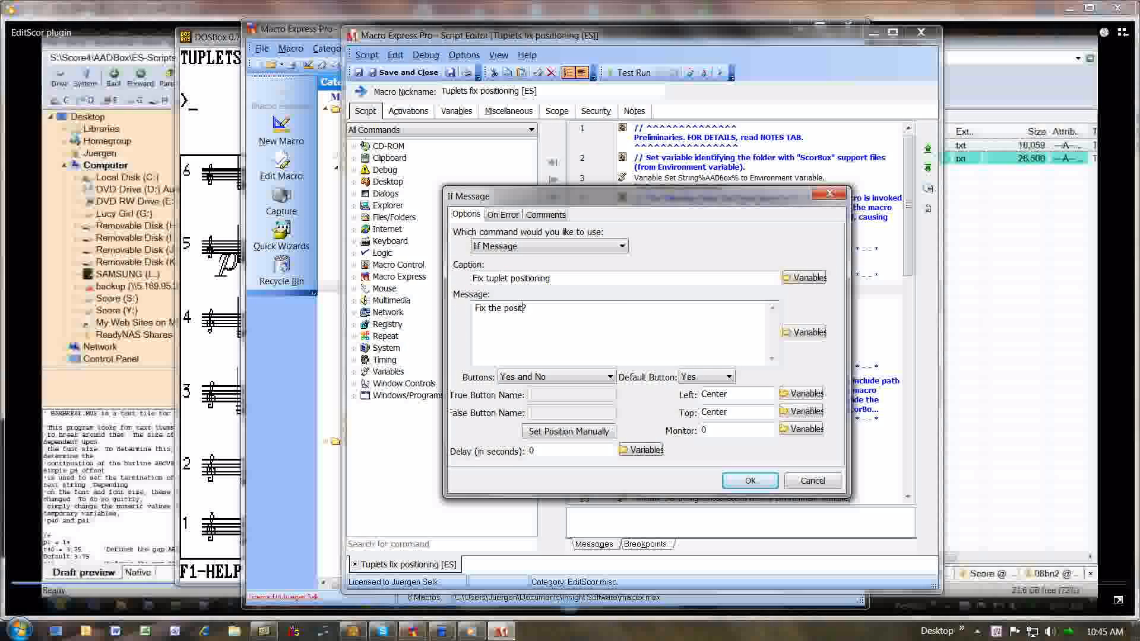
{"action": "type", "text": "ioning of all tuplet"}
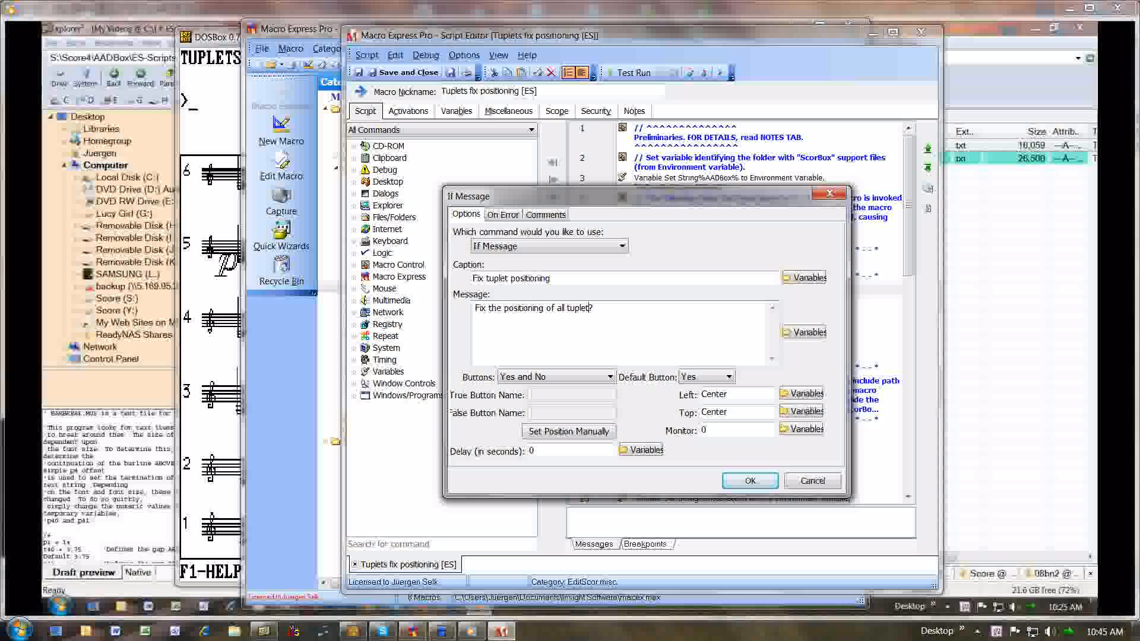
{"action": "type", "text": " brace"}
{"action": "type", "text": "ets"}
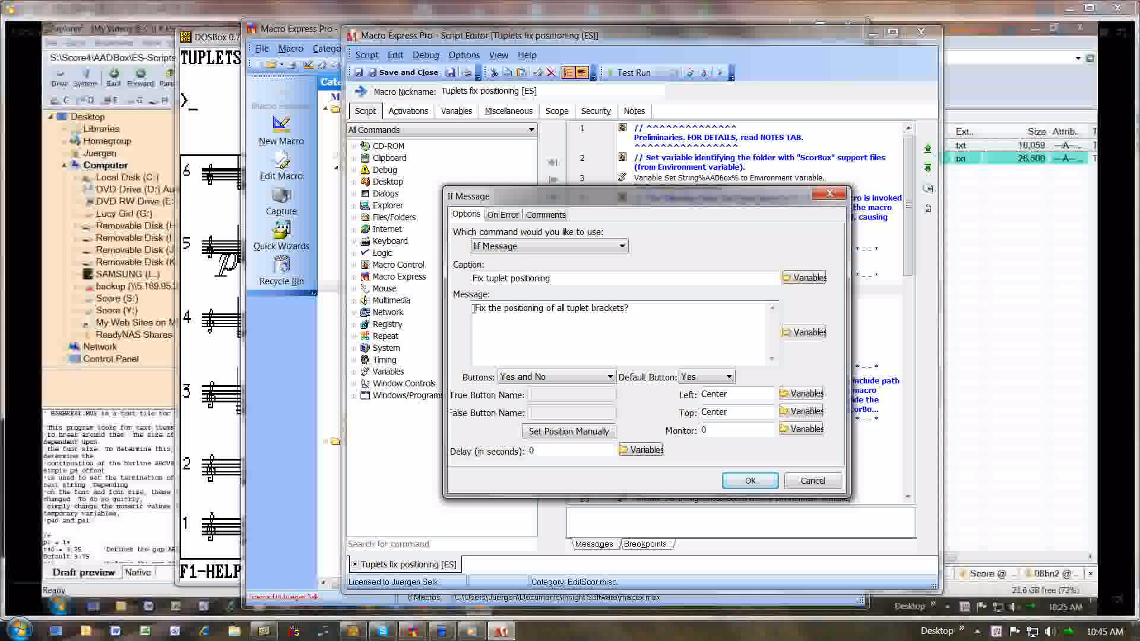
{"action": "left_click", "coordinate": [750, 478]}
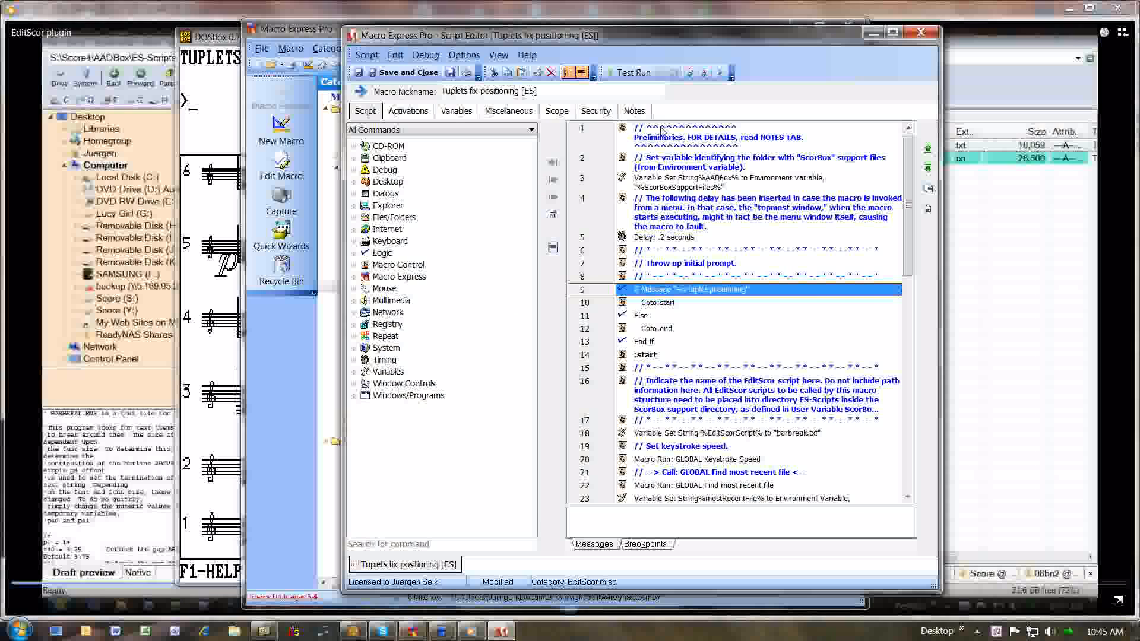
Reread the macro's notes and switch to xplorer² to check the script file names in the ES-Scripts folder.
{"action": "left_click", "coordinate": [634, 111]}
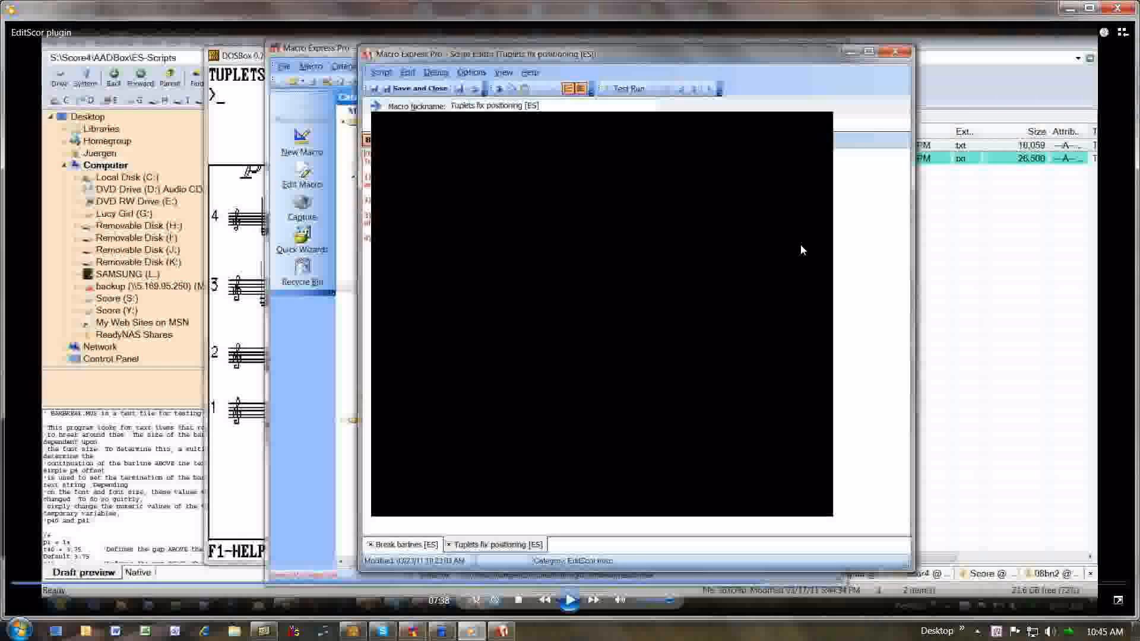
{"action": "left_click", "coordinate": [381, 633]}
{"action": "left_click", "coordinate": [761, 236]}
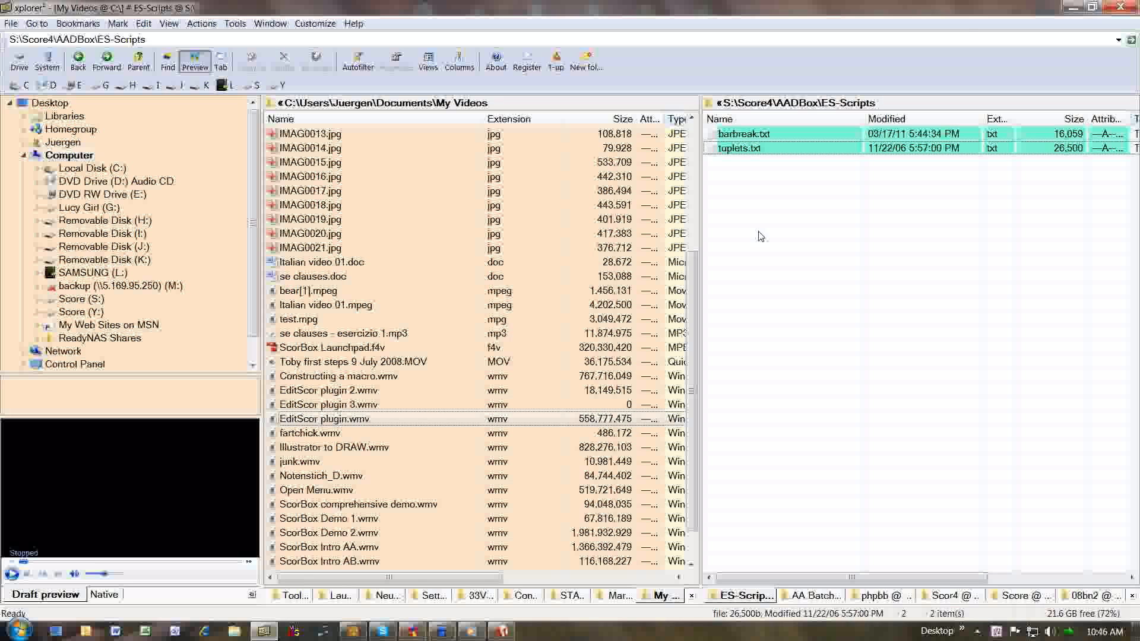
Open tuplets.txt from the ES-Scripts folder, look through the script to its end, close it and check its exact file name.
{"action": "left_click", "coordinate": [736, 148], "text": "ctrl"}
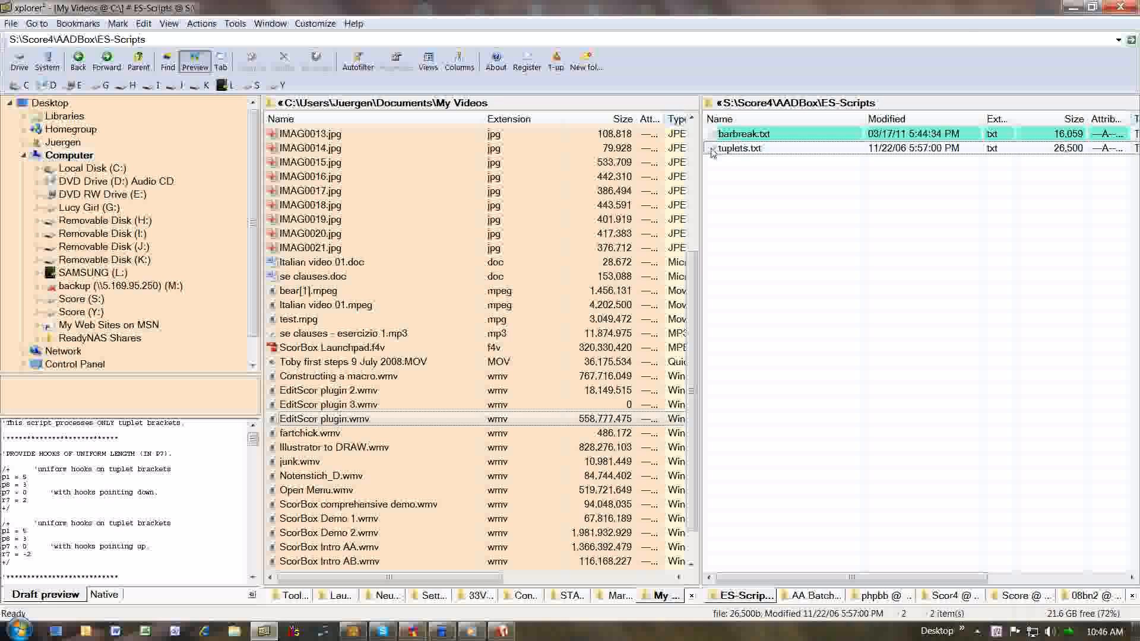
{"action": "double_click", "coordinate": [713, 151]}
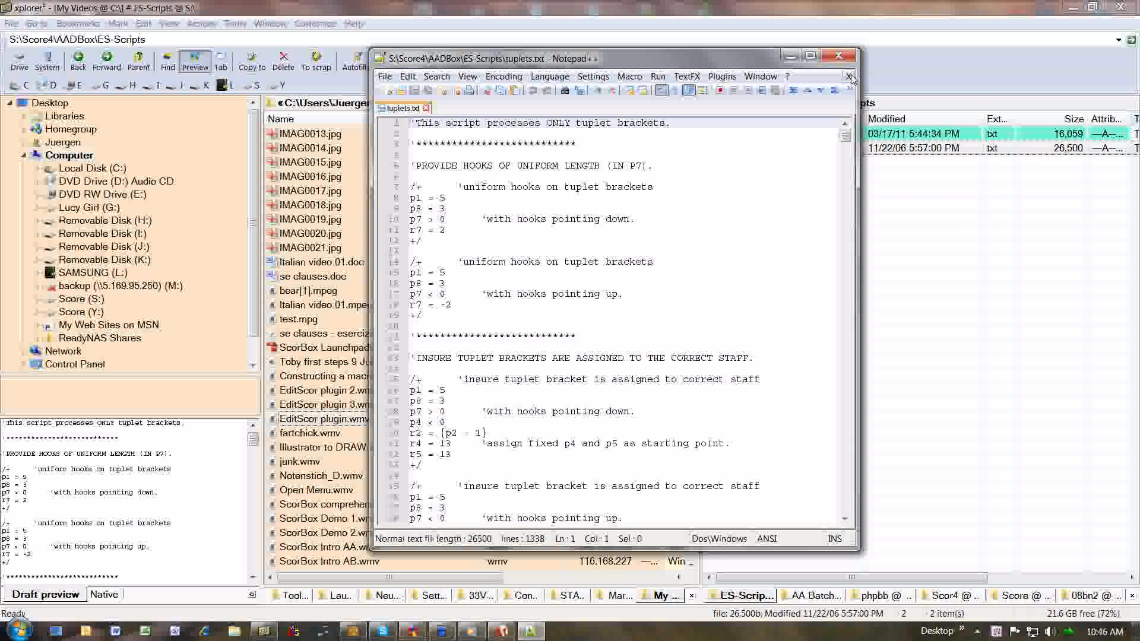
{"action": "left_click_drag", "start_coordinate": [845, 136], "coordinate": [845, 508]}
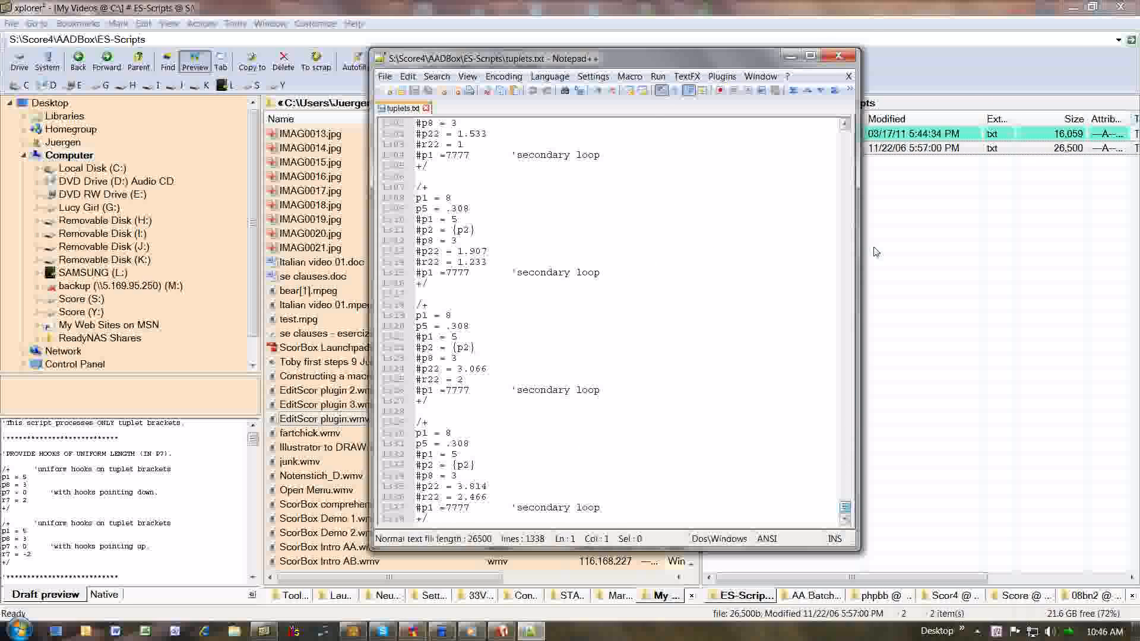
{"action": "left_click", "coordinate": [838, 55]}
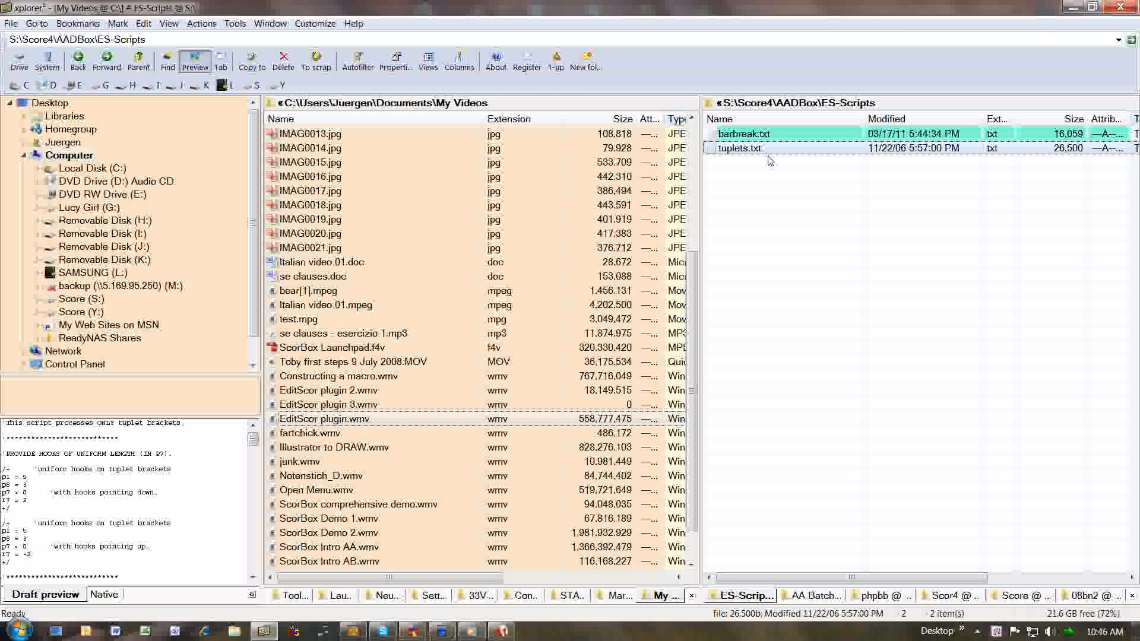
{"action": "left_click", "coordinate": [760, 153]}
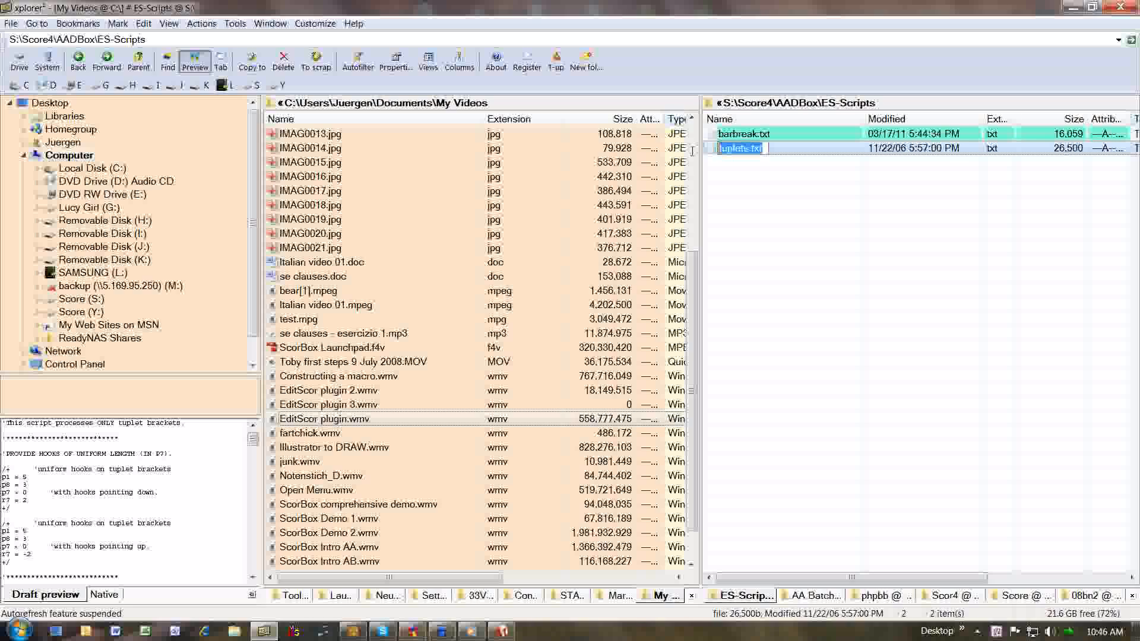
{"action": "left_click", "coordinate": [727, 458]}
Switch to the Macro Express Pro script editor and set the initial value of %EditScorScript% in line 18 to "tuplets.txt".
{"action": "left_click", "coordinate": [501, 631]}
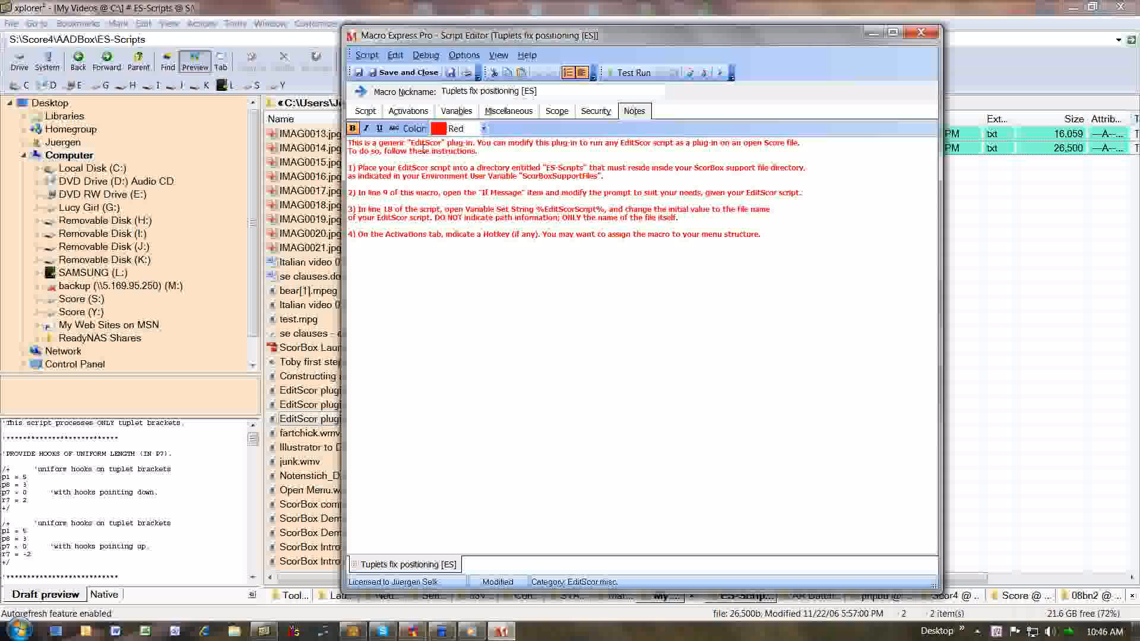
{"action": "left_click", "coordinate": [365, 113]}
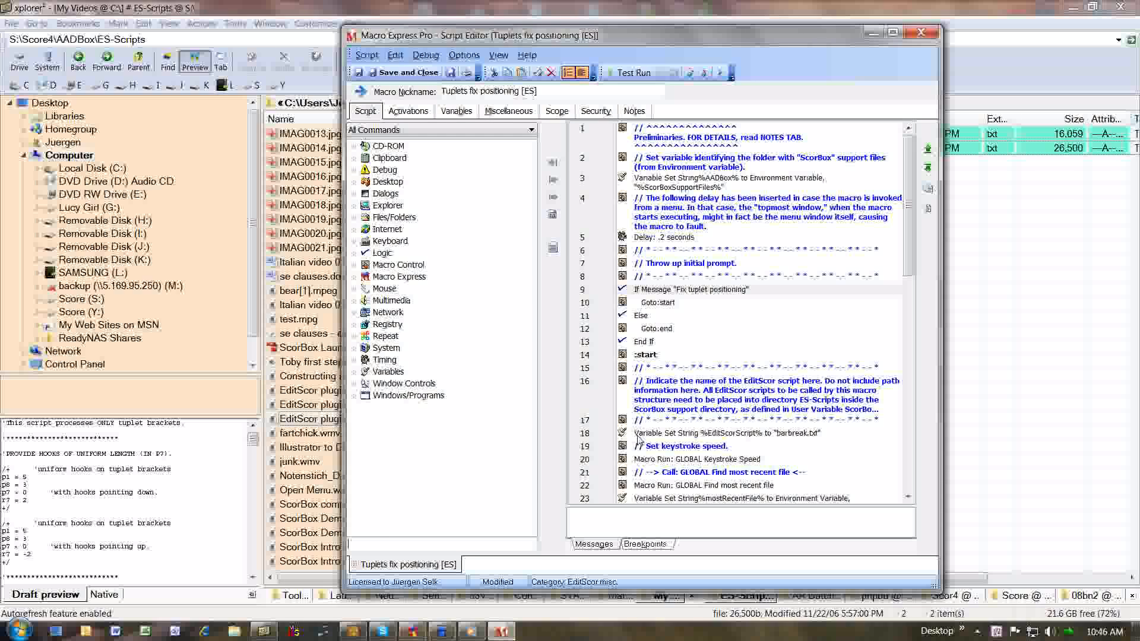
{"action": "left_click", "coordinate": [521, 338]}
{"action": "key", "text": "ctrl+a"}
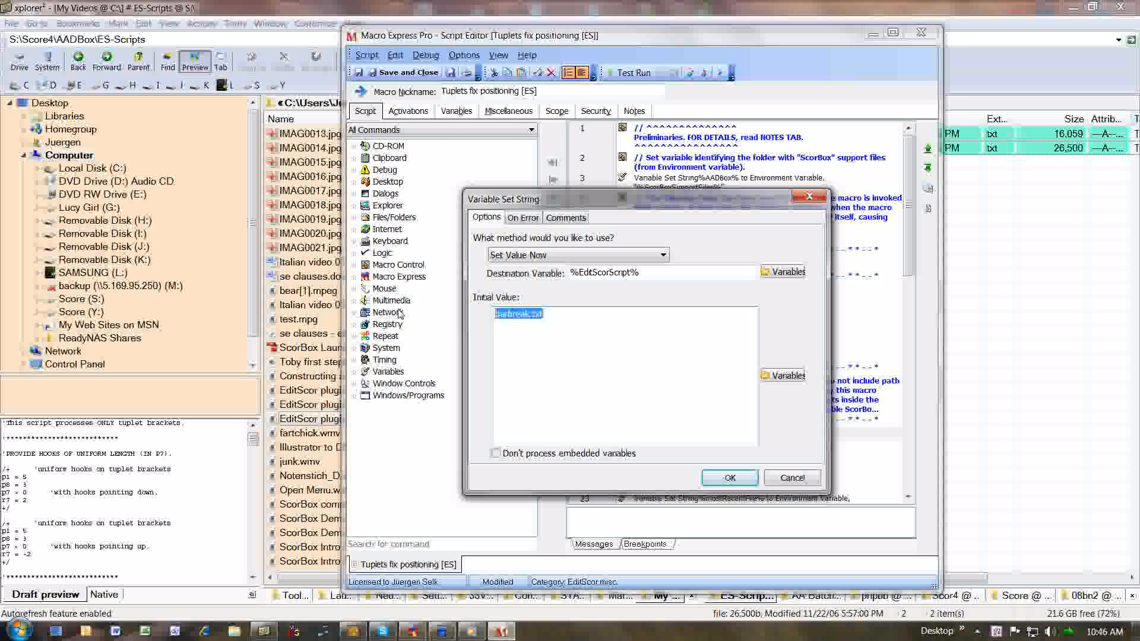
{"action": "type", "text": "tuplets.txt"}
{"action": "left_click", "coordinate": [729, 478]}
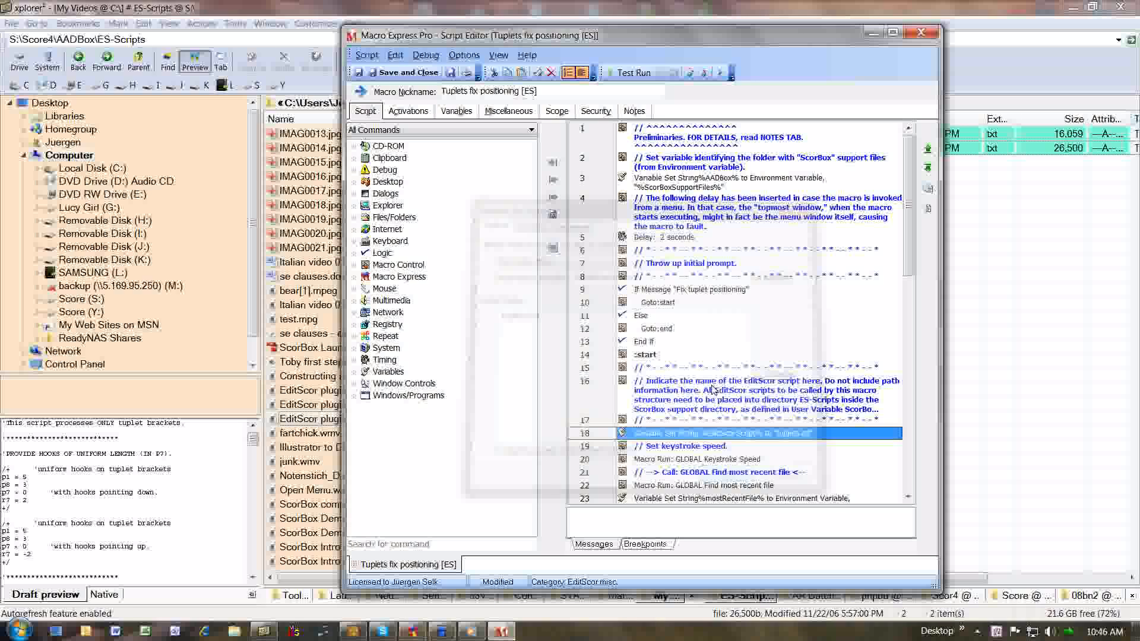
Review the macro's notes and activations, return to its script, and save and close the macro.
{"action": "left_click", "coordinate": [629, 112]}
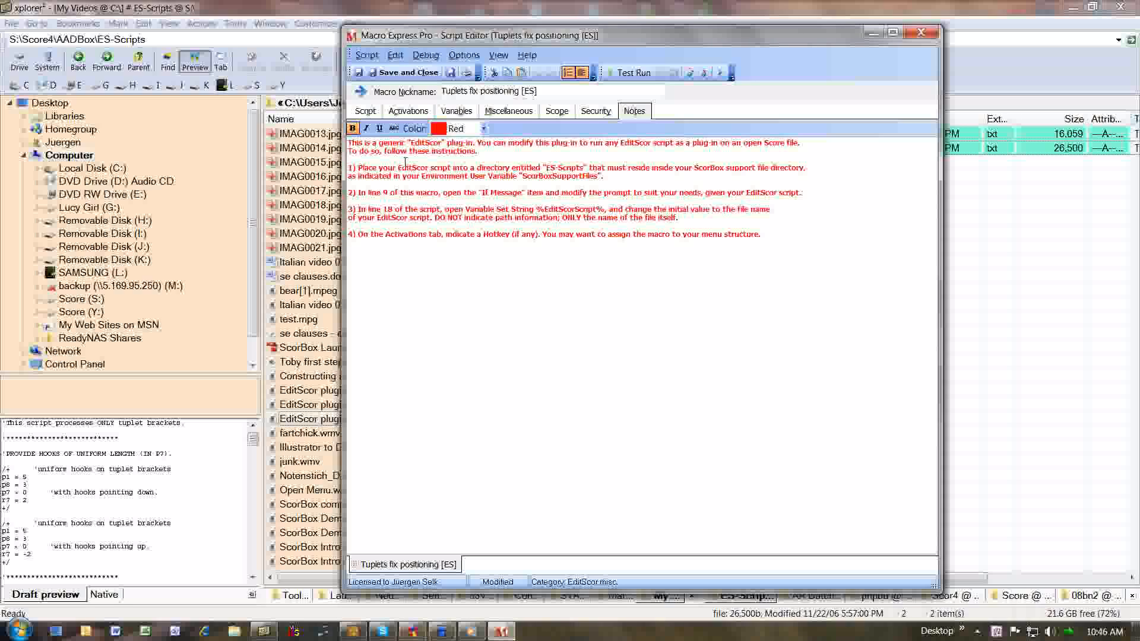
{"action": "left_click", "coordinate": [413, 118]}
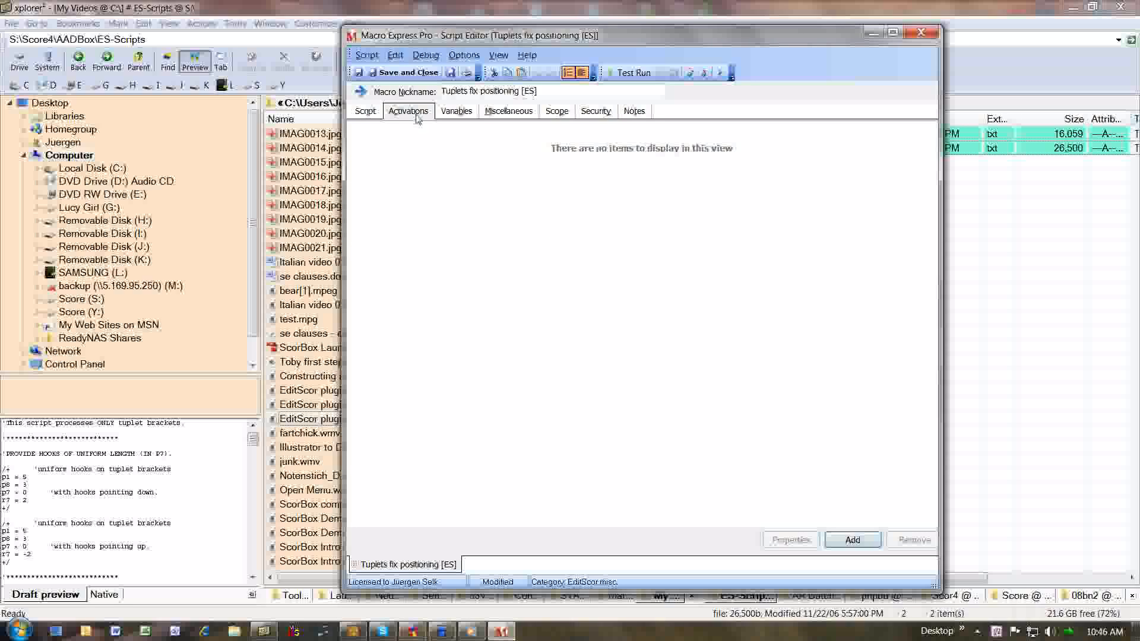
{"action": "left_click", "coordinate": [365, 113]}
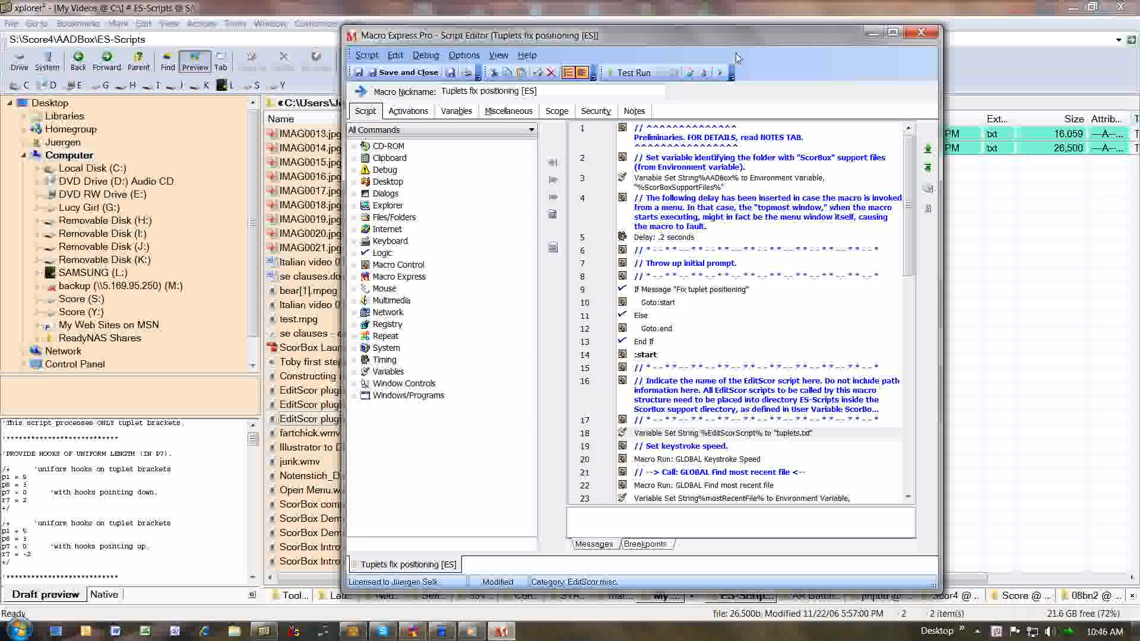
{"action": "left_click", "coordinate": [408, 72]}
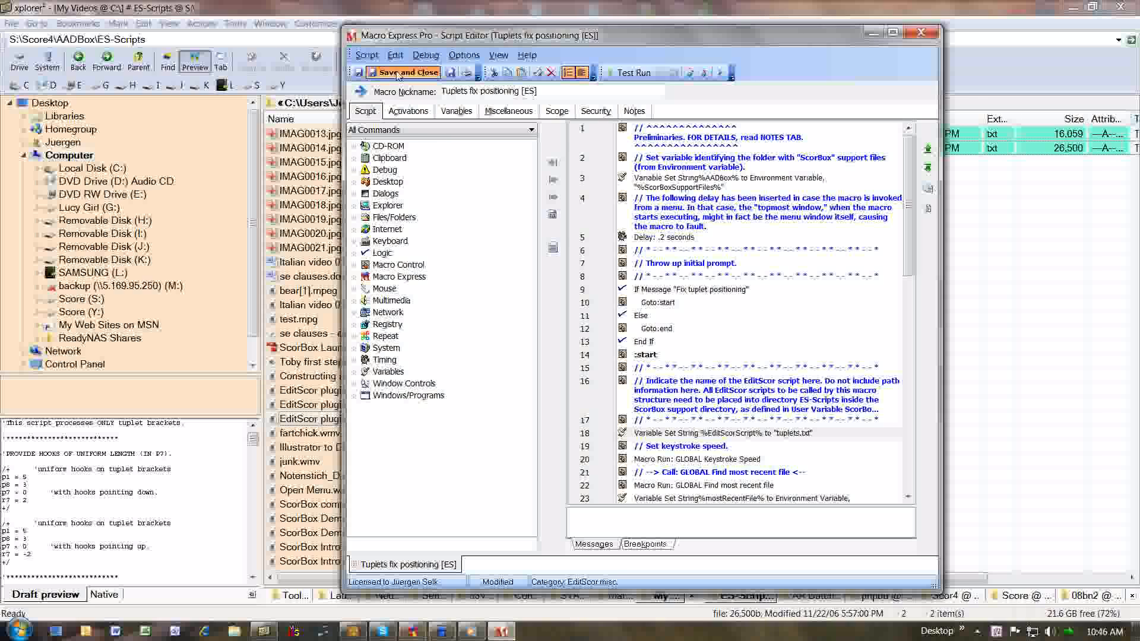
Open the EditScor processes menu from the Submenus category in Macro Express Pro Explorer and add the Tuplets fix positioning [ES] macro to it.
{"action": "left_click", "coordinate": [414, 630]}
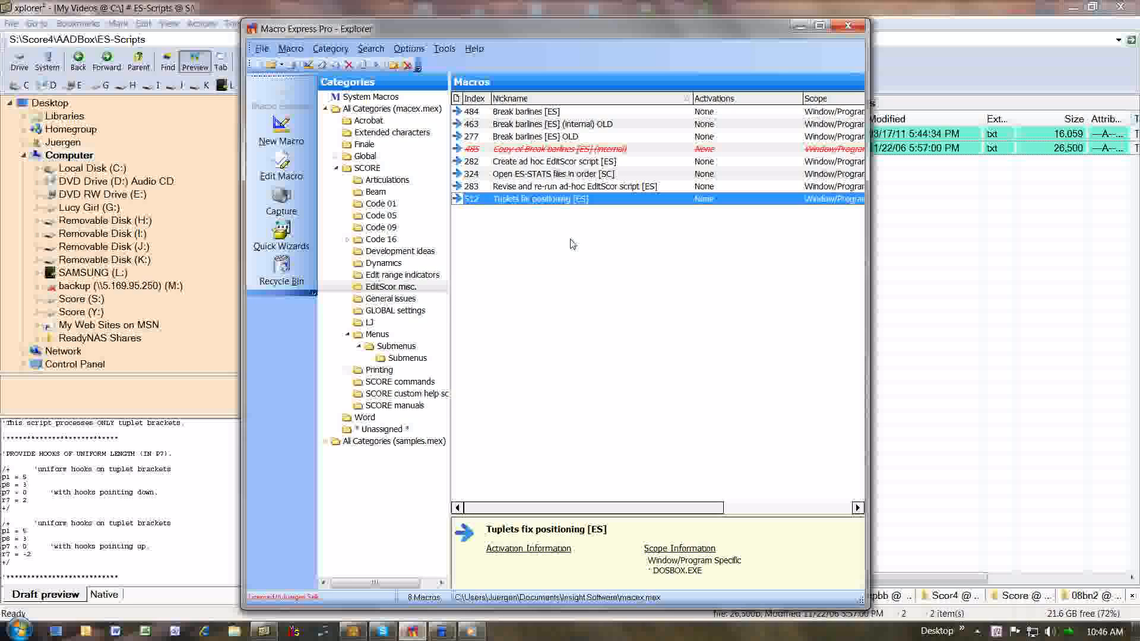
{"action": "left_click", "coordinate": [372, 349]}
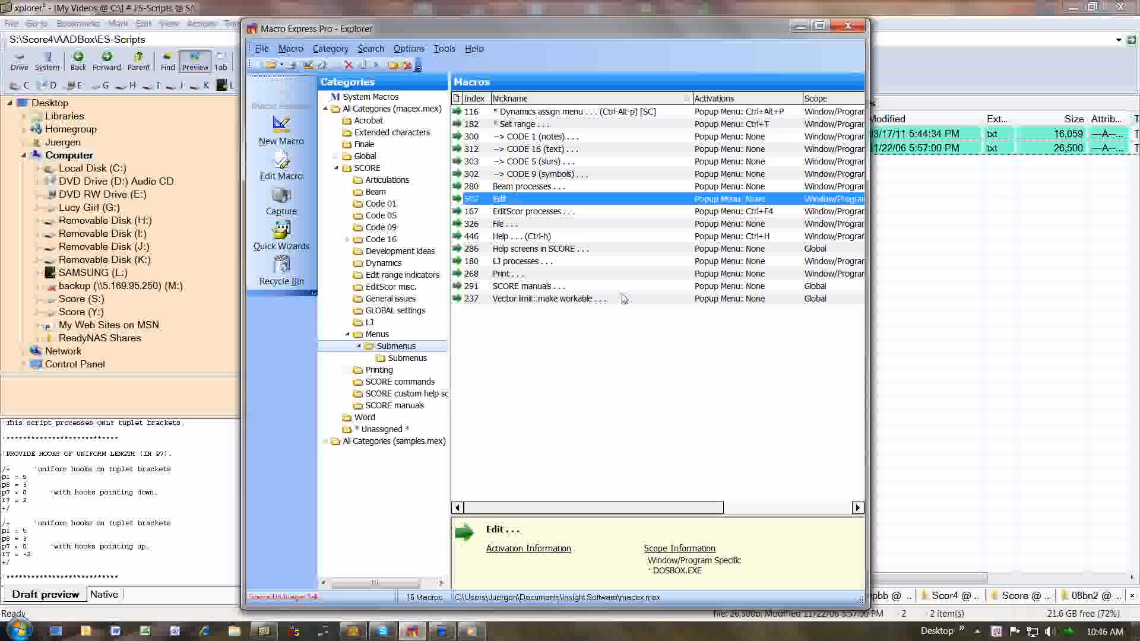
{"action": "left_click", "coordinate": [536, 212]}
{"action": "double_click", "coordinate": [536, 212]}
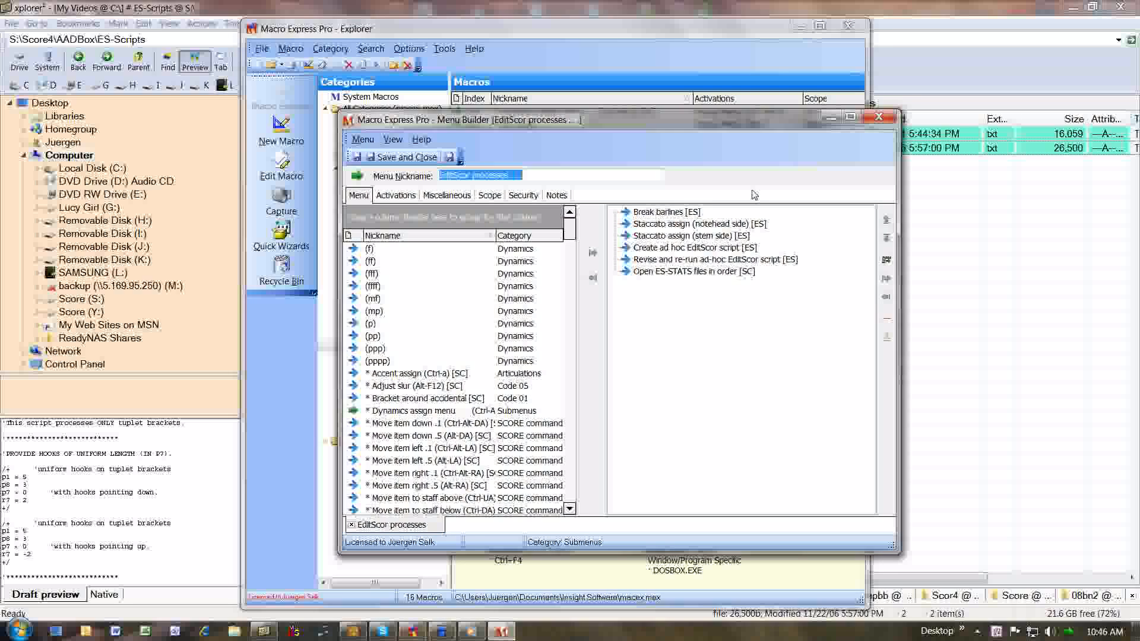
{"action": "scroll", "coordinate": [535, 308], "scroll_direction": "down", "scroll_amount": 20}
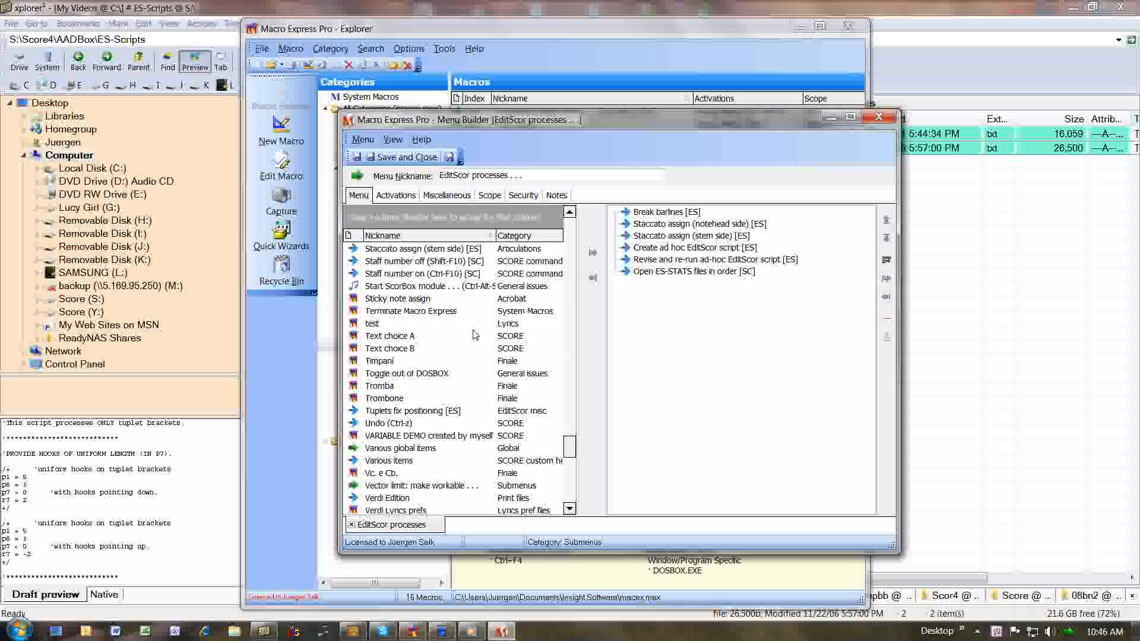
{"action": "left_click", "coordinate": [396, 411]}
{"action": "left_click", "coordinate": [596, 255]}
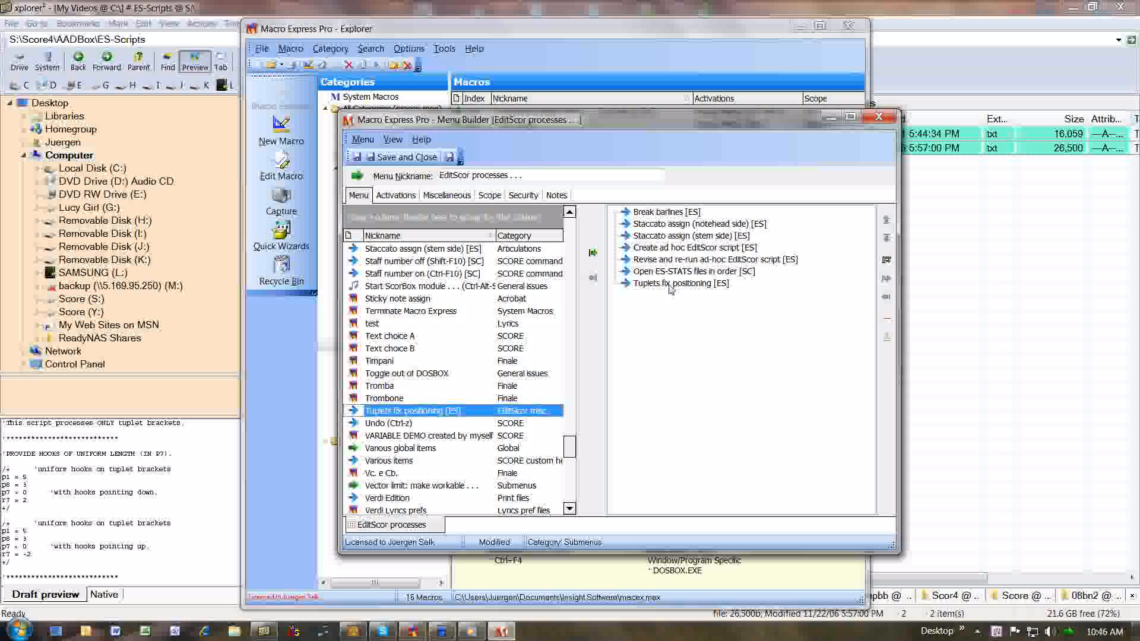
Move Tuplets fix positioning [ES] up to directly below Break barlines [ES], and save and close the menu.
{"action": "left_click", "coordinate": [886, 220]}
{"action": "left_click", "coordinate": [886, 220]}
{"action": "left_click", "coordinate": [886, 219]}
{"action": "left_click", "coordinate": [887, 219]}
{"action": "left_click", "coordinate": [886, 219]}
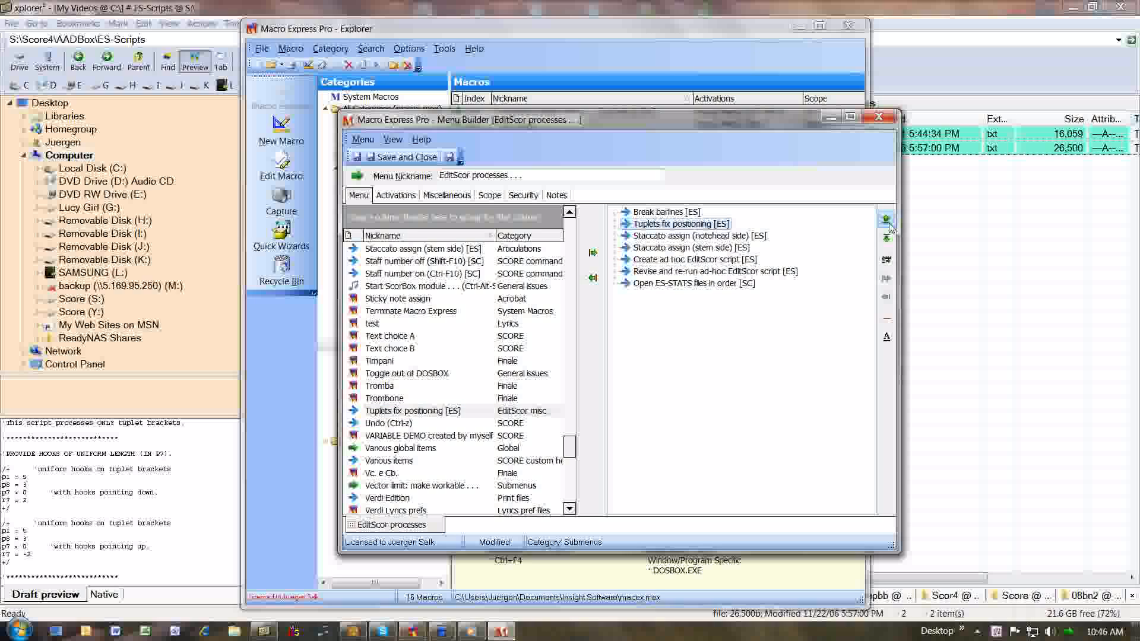
{"action": "left_click", "coordinate": [399, 158]}
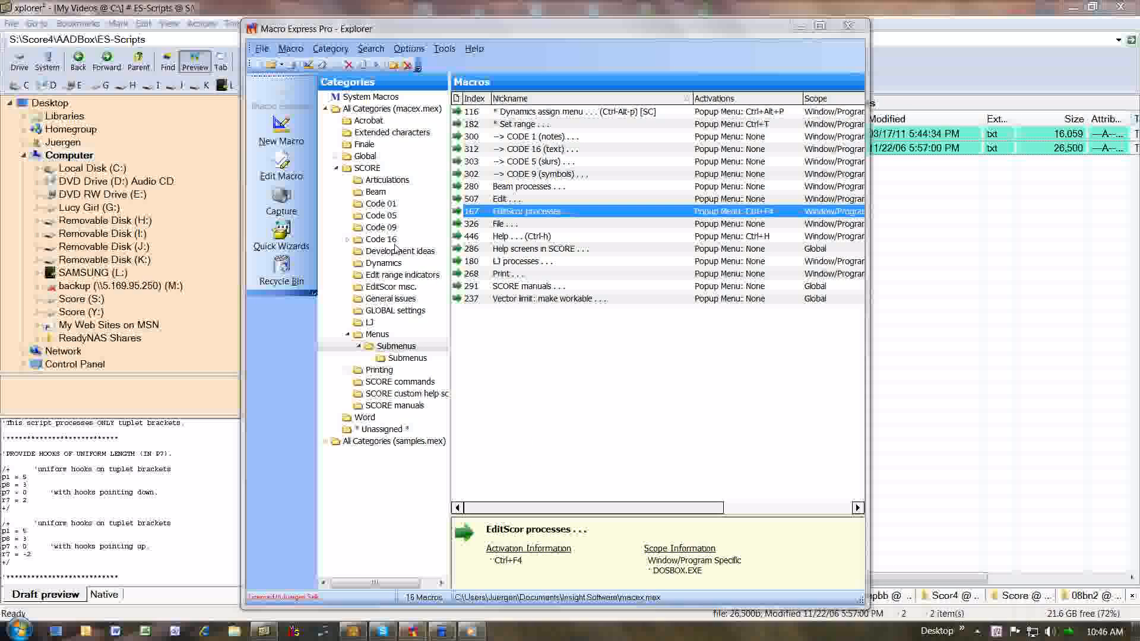
Switch to SCORE in DOSBox, run Tuplets fix positioning [ES] from the EditScor processes on TUPLETS.MUS, and undo the modification.
{"action": "left_click", "coordinate": [355, 632]}
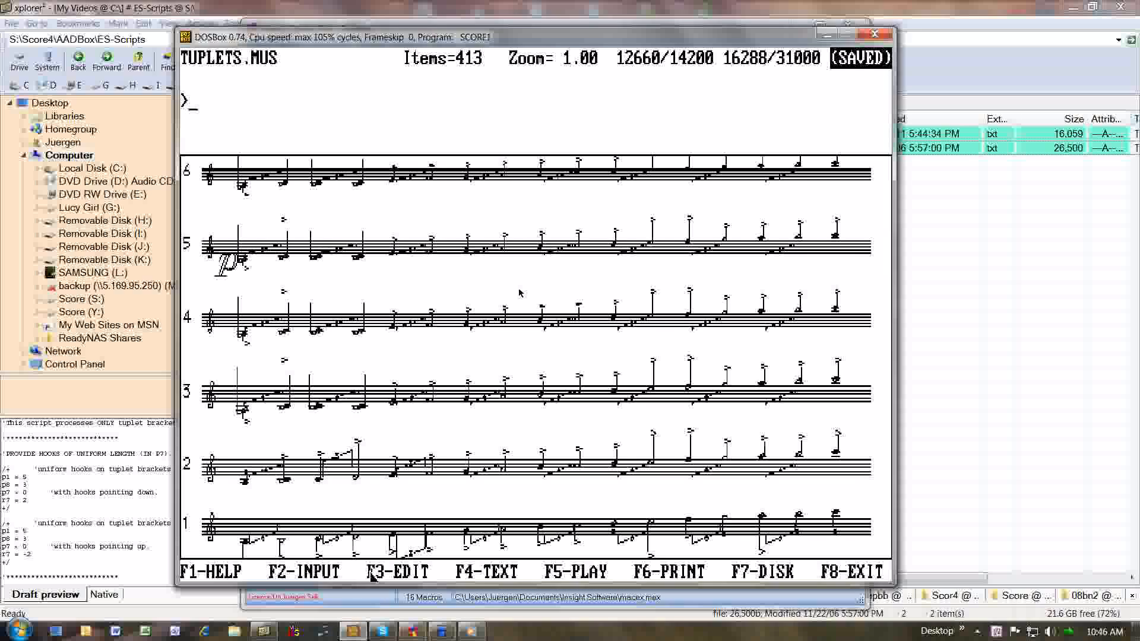
{"action": "key", "text": "ctrl+m"}
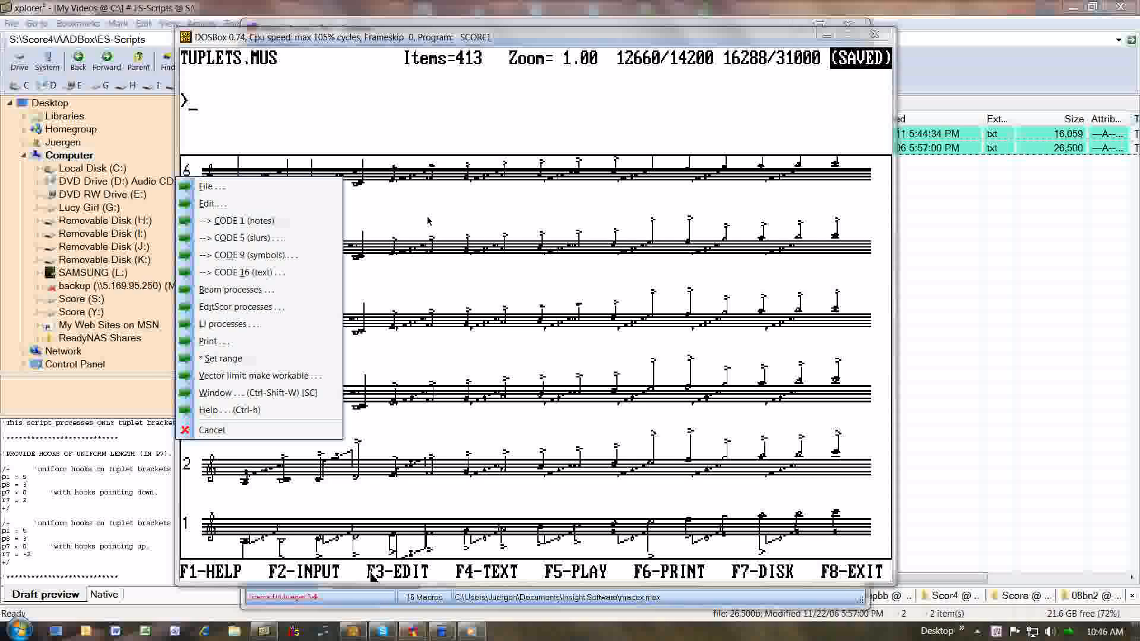
{"action": "left_click", "coordinate": [268, 306]}
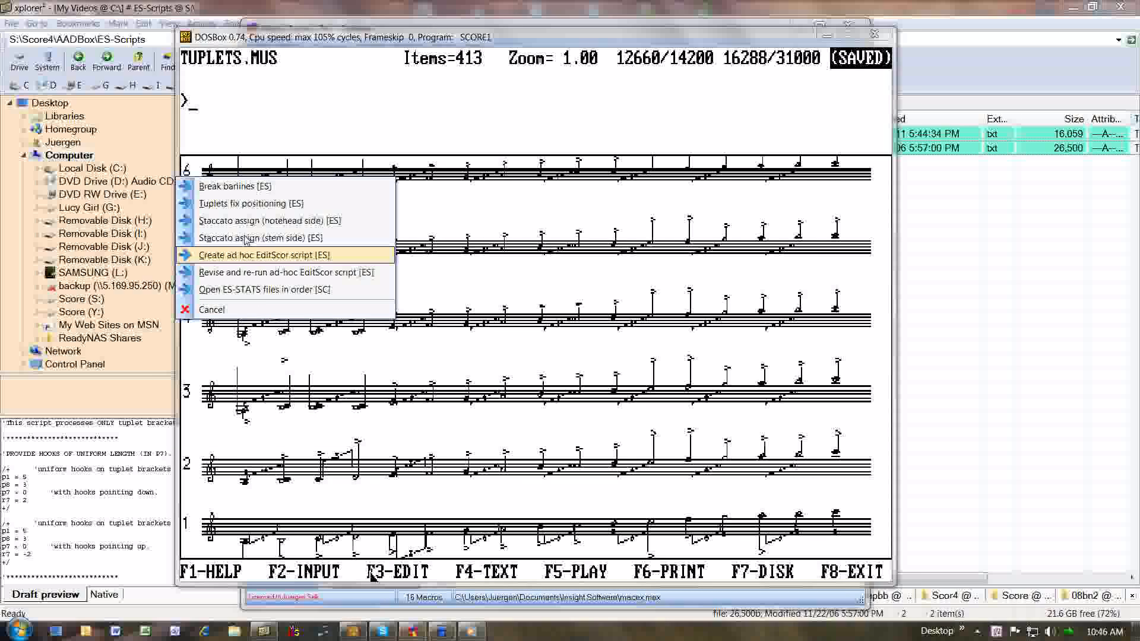
{"action": "left_click", "coordinate": [256, 205]}
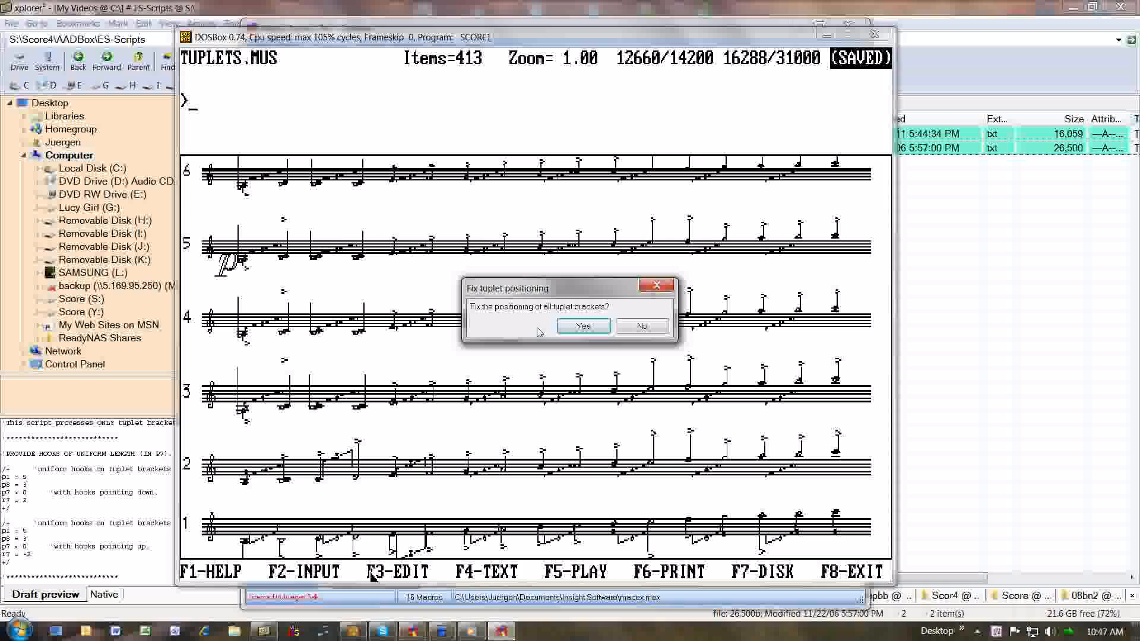
{"action": "left_click", "coordinate": [581, 328]}
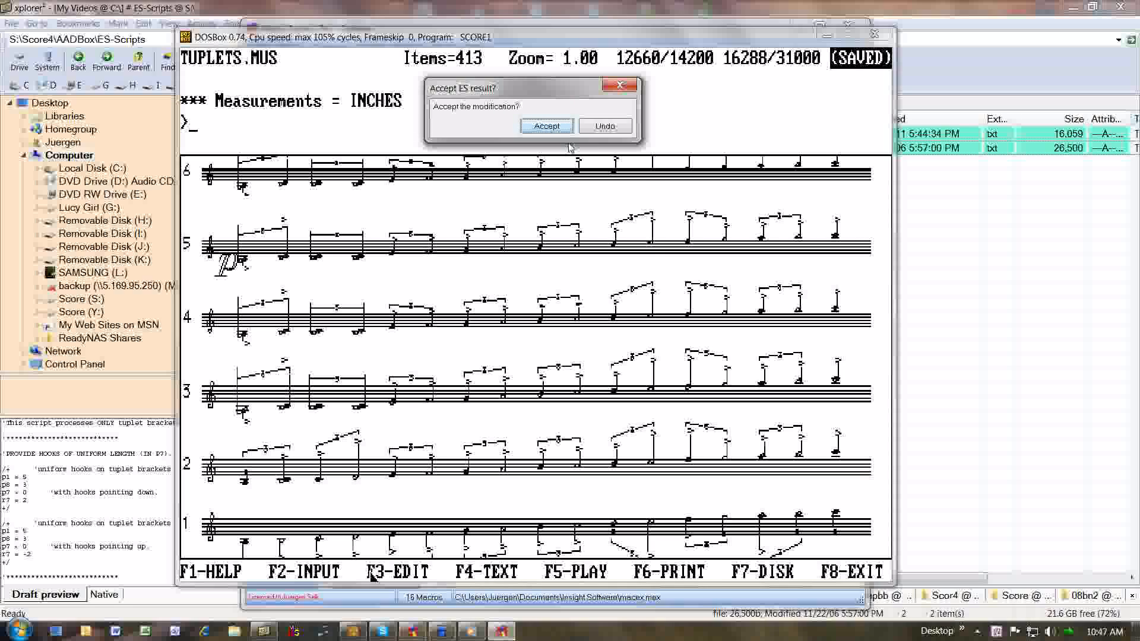
{"action": "left_click", "coordinate": [605, 126]}
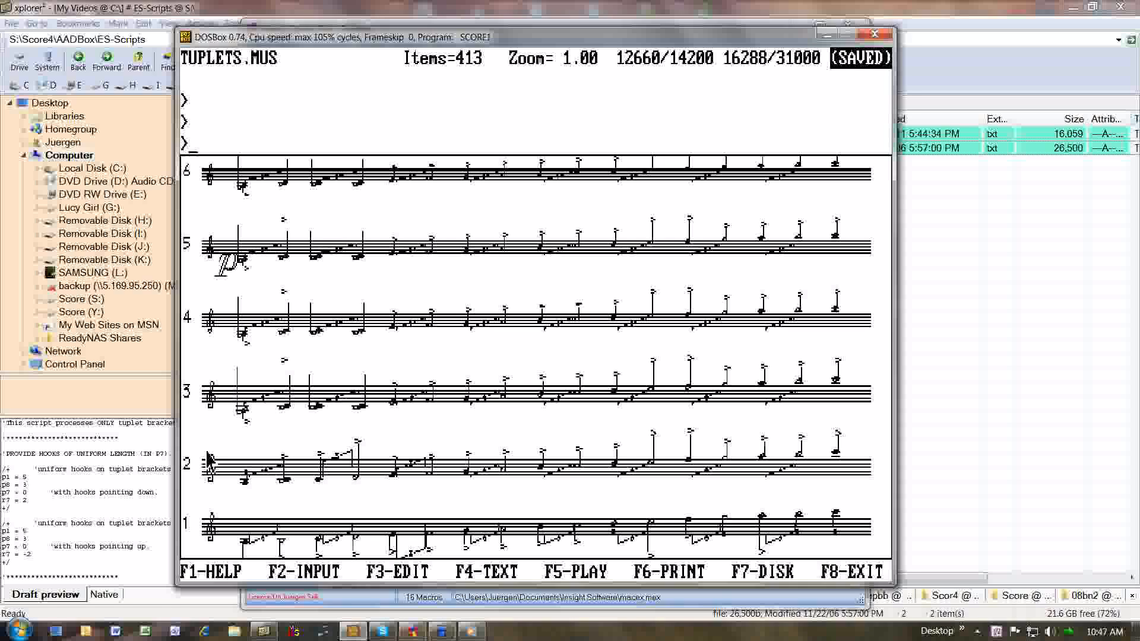
Run Tuplets fix positioning [ES] on TUPLETS.MUS again and accept the modified tuplet brackets.
{"action": "key", "text": "ctrl+m"}
{"action": "left_click", "coordinate": [241, 306]}
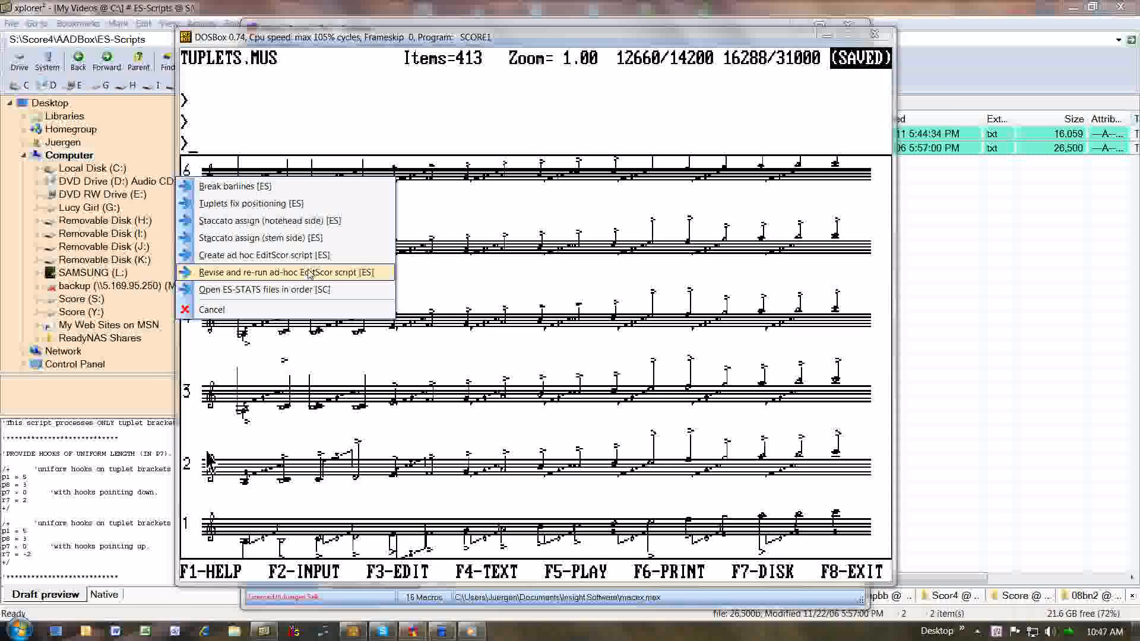
{"action": "left_click", "coordinate": [258, 208]}
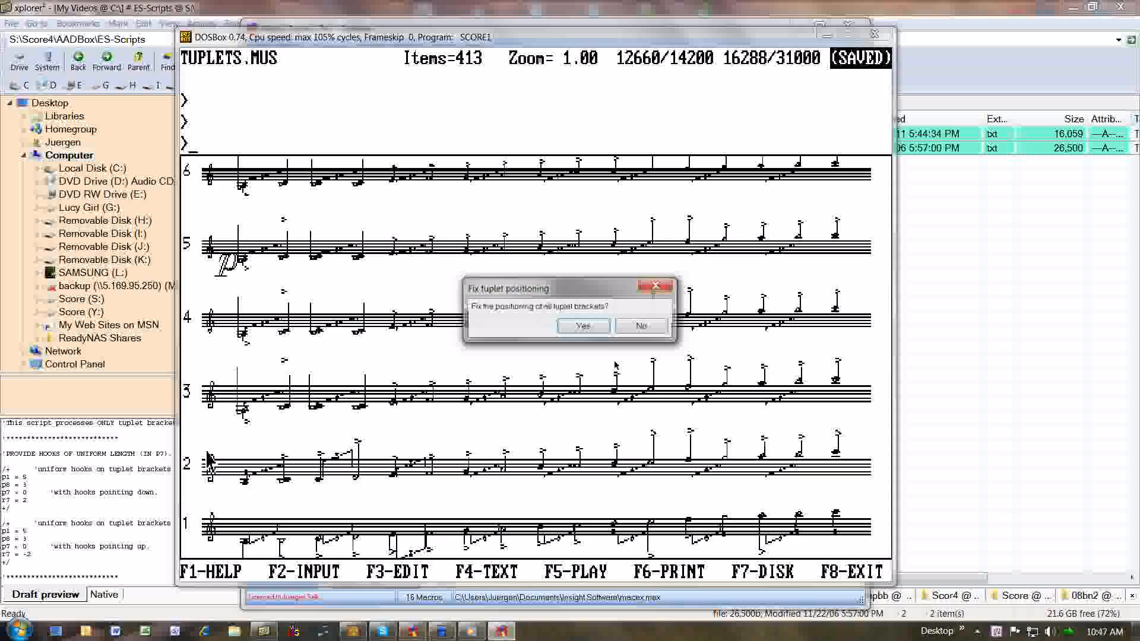
{"action": "left_click", "coordinate": [585, 327]}
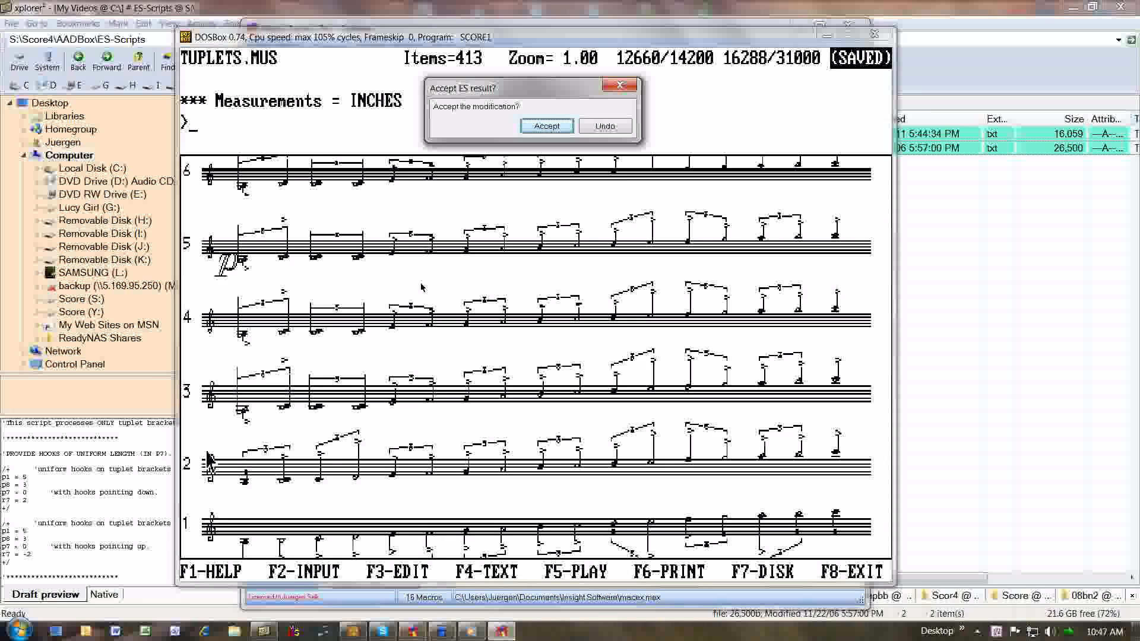
{"action": "left_click", "coordinate": [546, 126]}
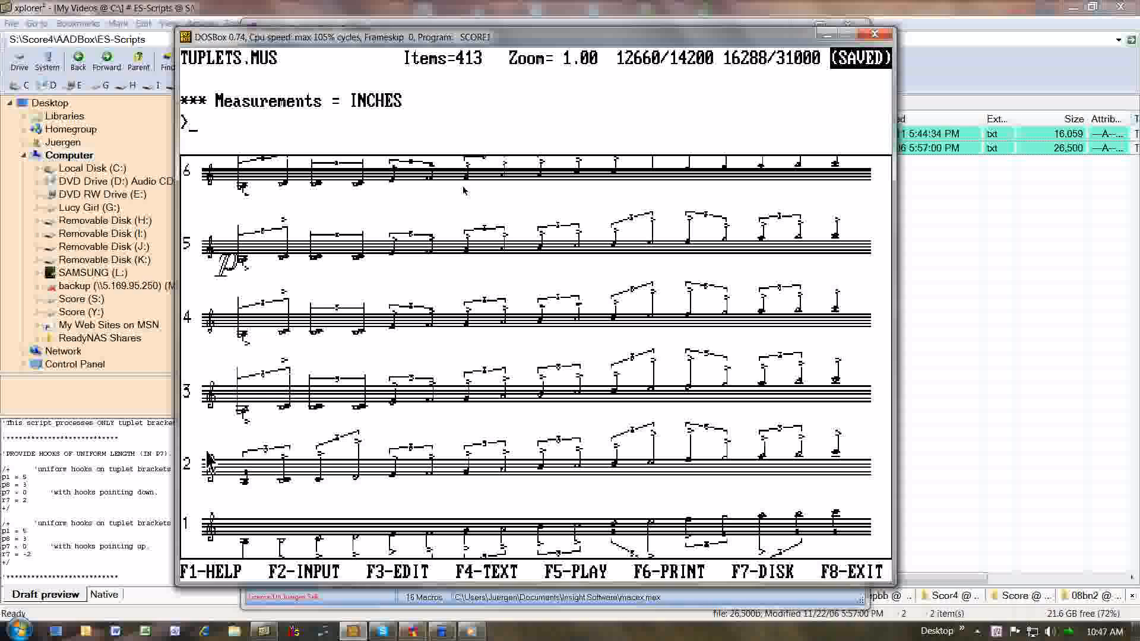